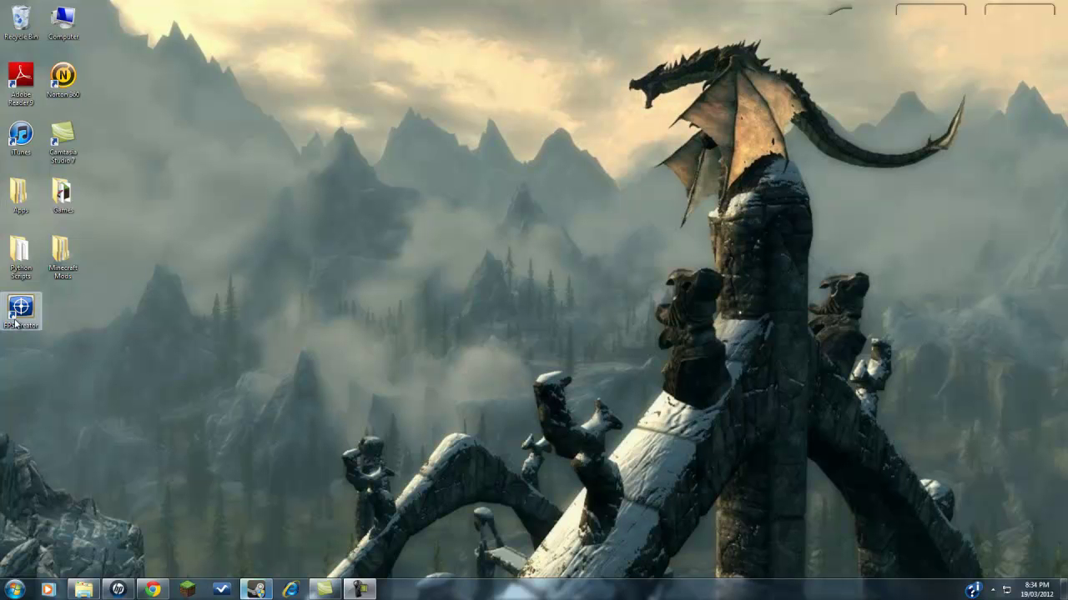
# Step: Launch FPS Creator
pyautogui.doubleClick(15, 323)
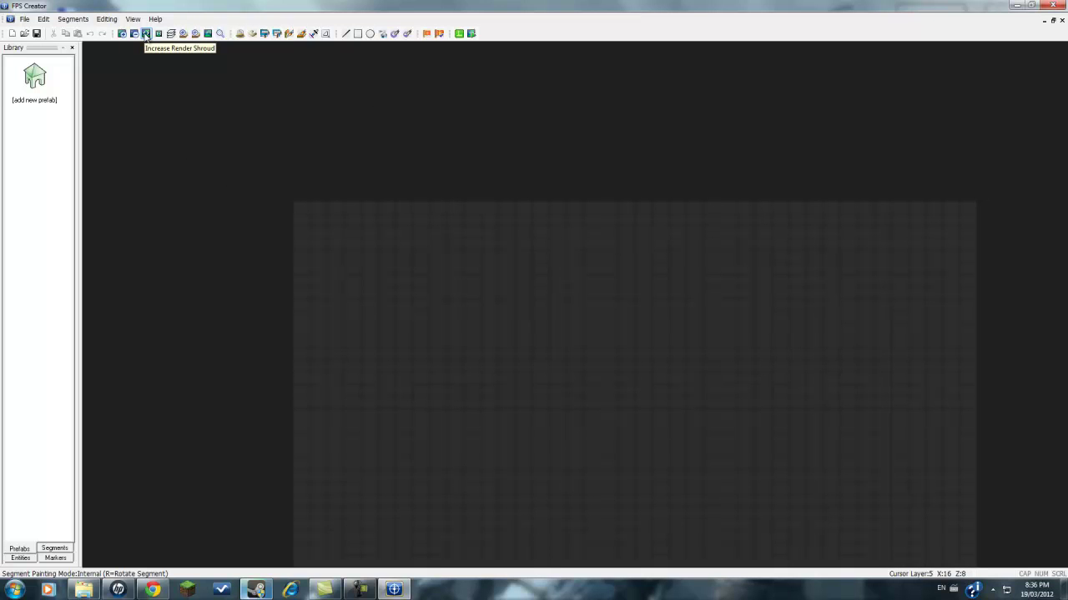
# Step: Look over the render shroud, wall-painting and ellipse-drawing tools above the empty level grid
pyautogui.click(146, 33)
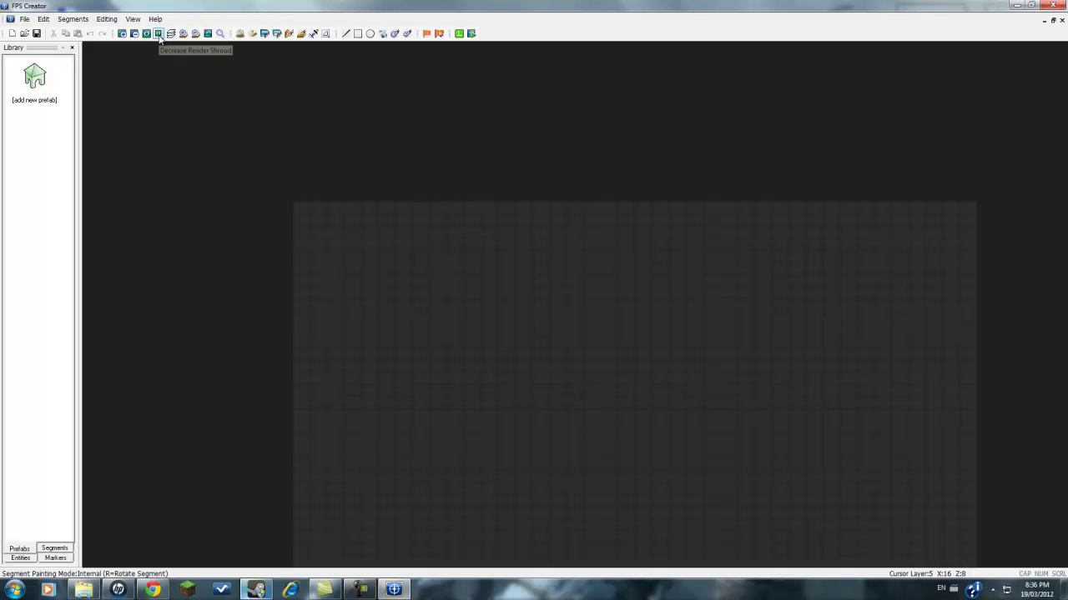
pyautogui.click(158, 34)
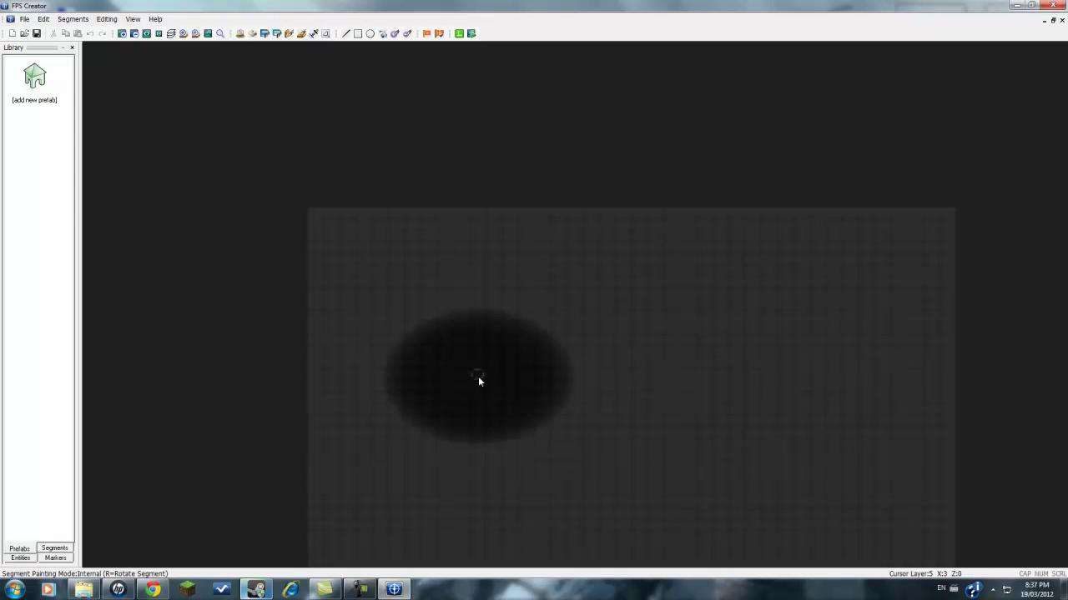
pyautogui.scroll(5, 478, 375)
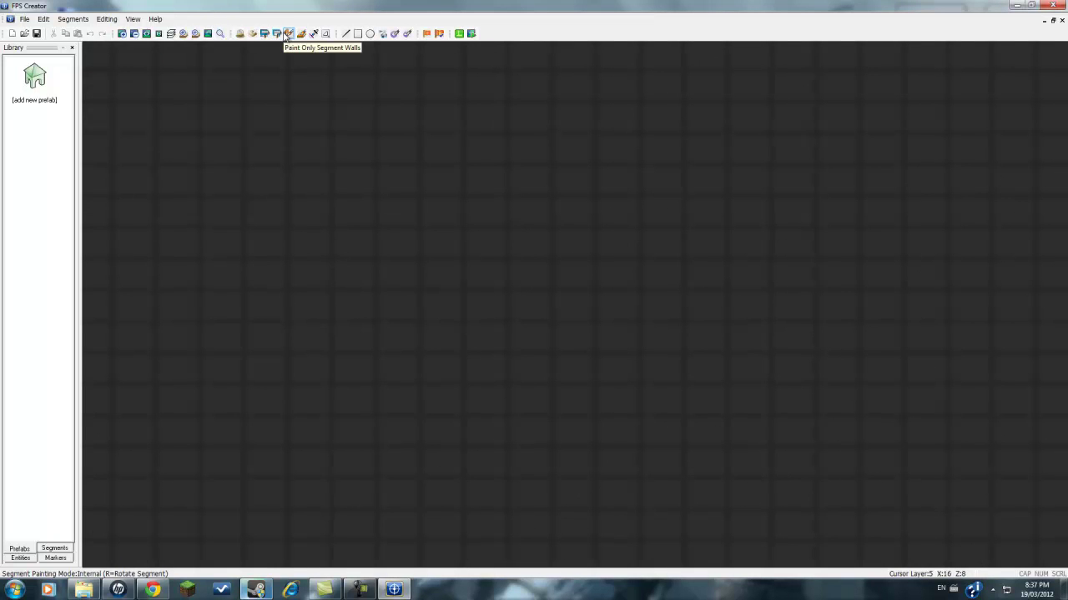
pyautogui.click(288, 34)
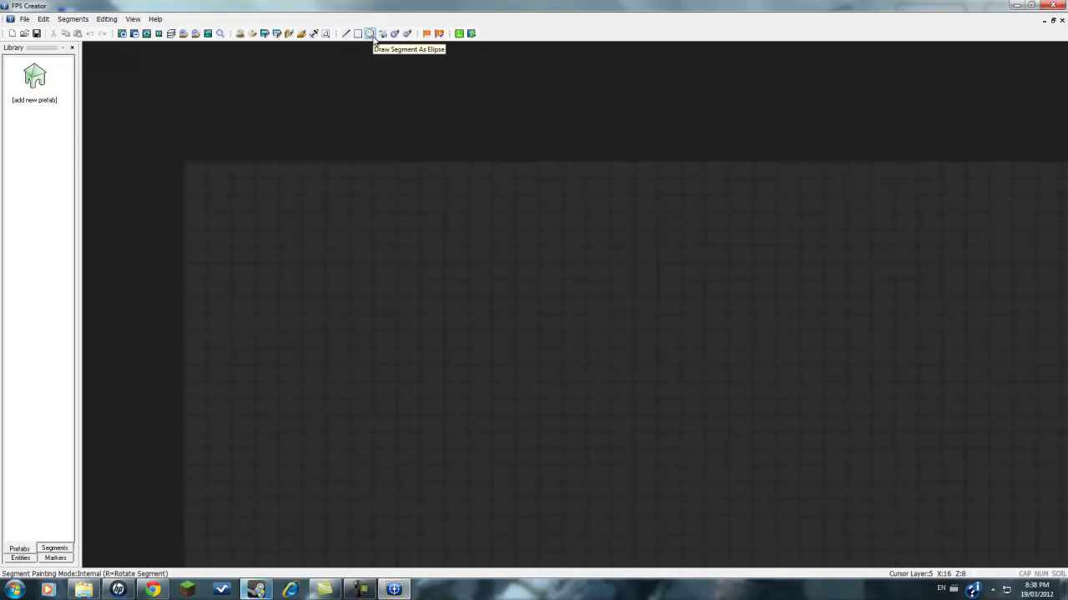
pyautogui.scroll(-2, 528, 314)
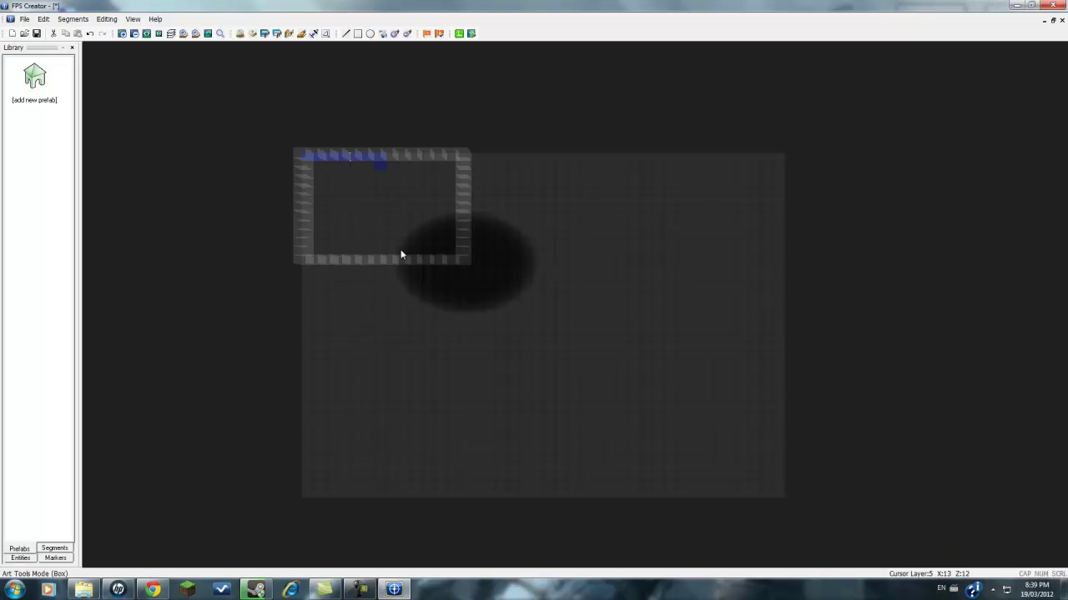
# Step: Fill a box of ground segments, about 14 by 13 cells, in the level grid's upper-left corner
pyautogui.press('Left')
pyautogui.press('Up')
pyautogui.press('Right')
pyautogui.press('+')
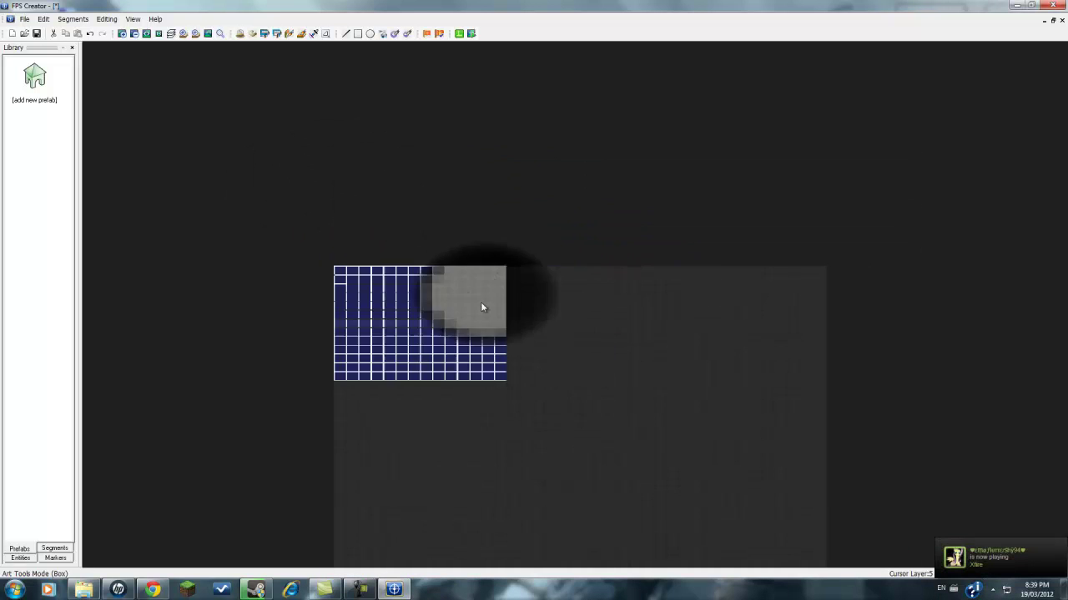
# Step: Examine the filled ground area close up and from farther out
pyautogui.press('Left')
pyautogui.press('Right')
pyautogui.press('Left')
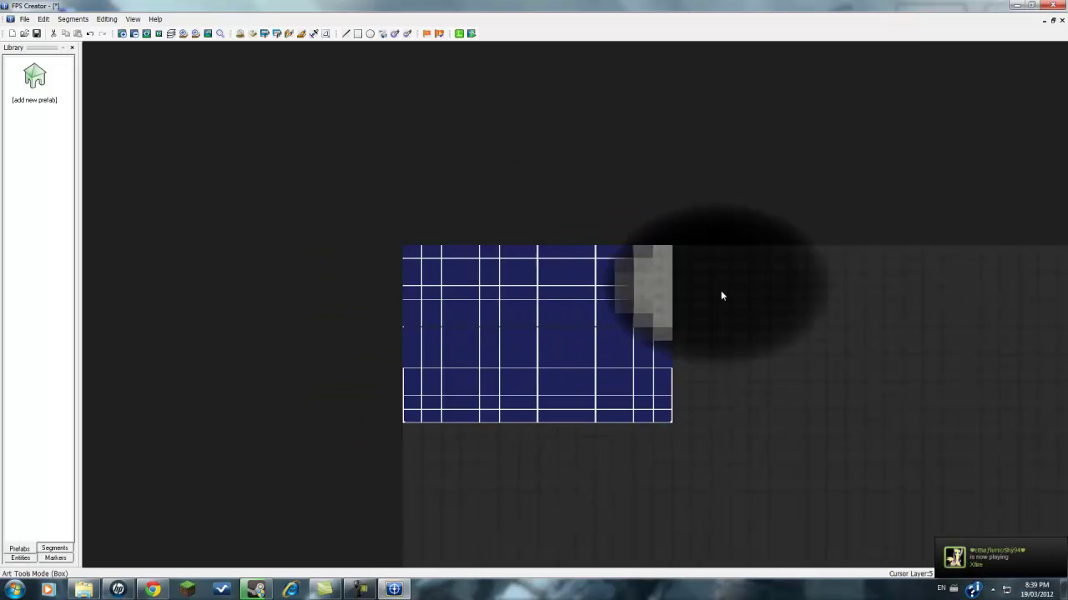
pyautogui.scroll(5, 609, 383)
pyautogui.scroll(-5, 441, 324)
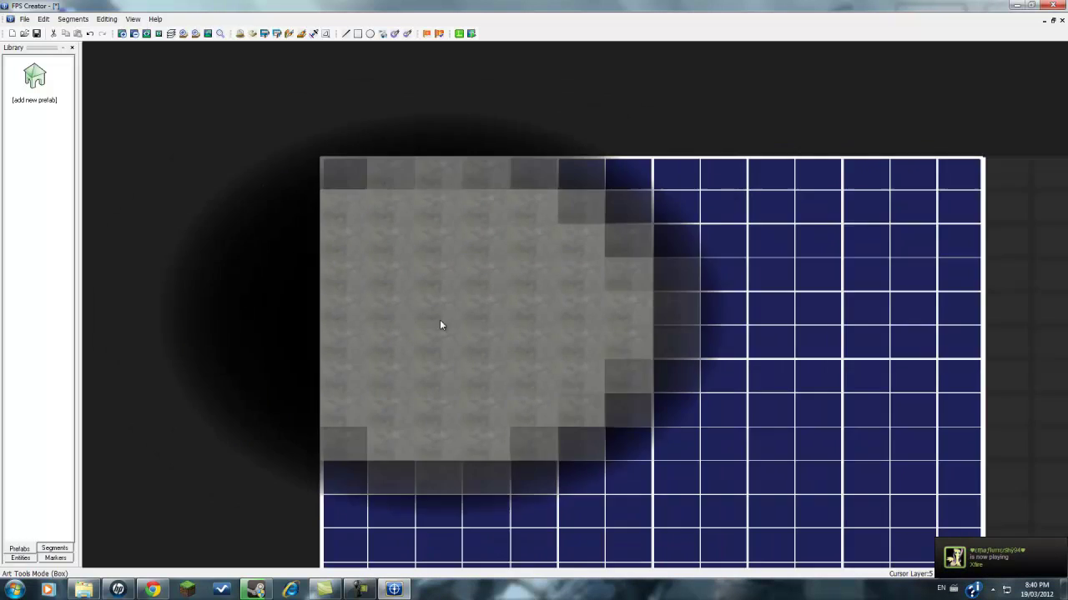
pyautogui.scroll(5, 629, 372)
pyautogui.scroll(-5, 625, 375)
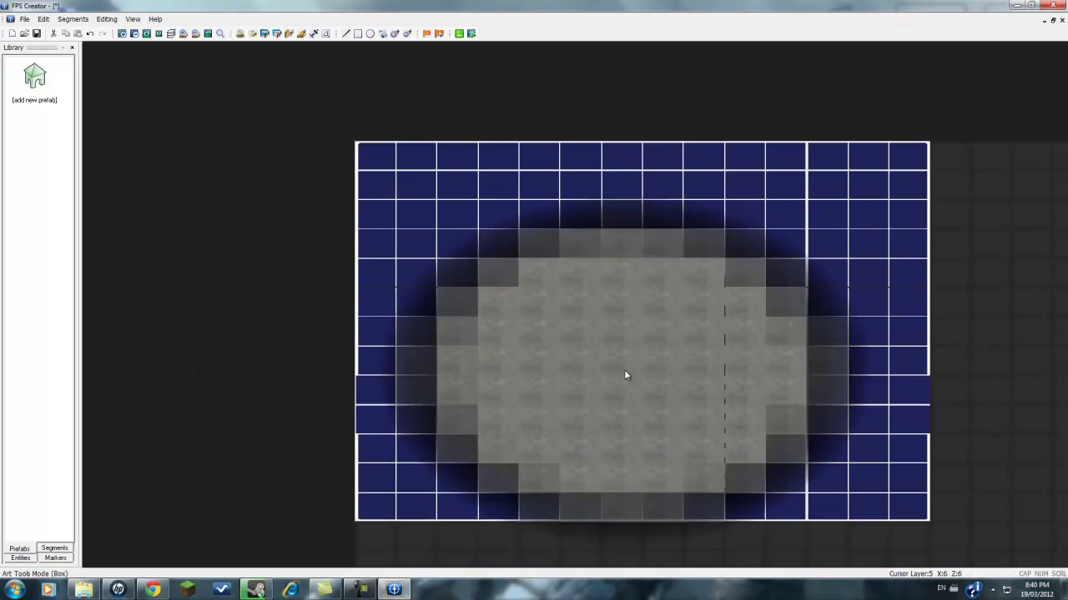
pyautogui.scroll(2, 582, 250)
pyautogui.scroll(4, 582, 250)
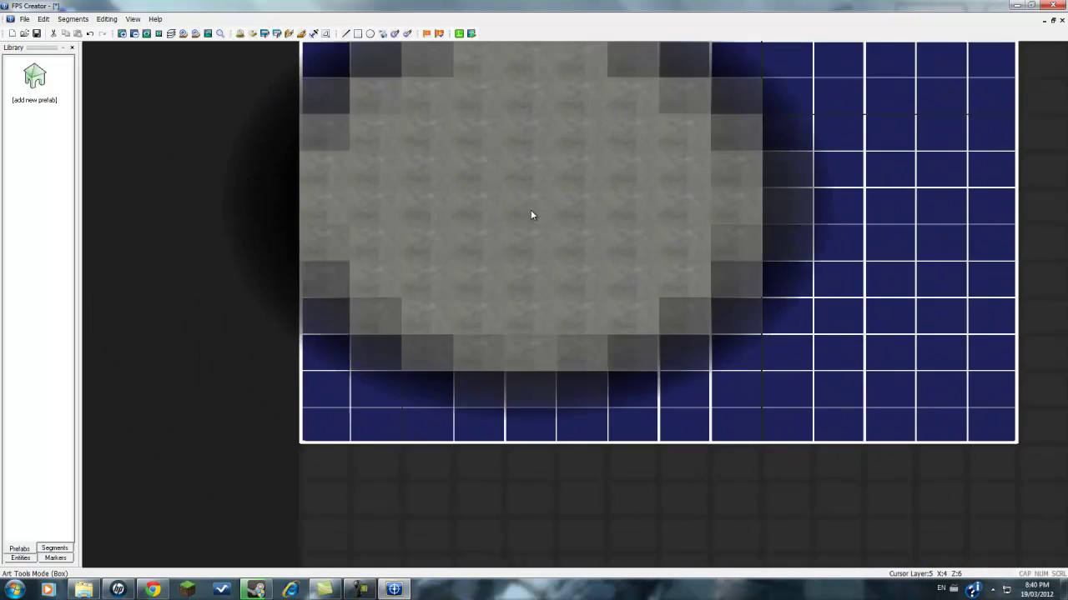
pyautogui.scroll(-4, 531, 217)
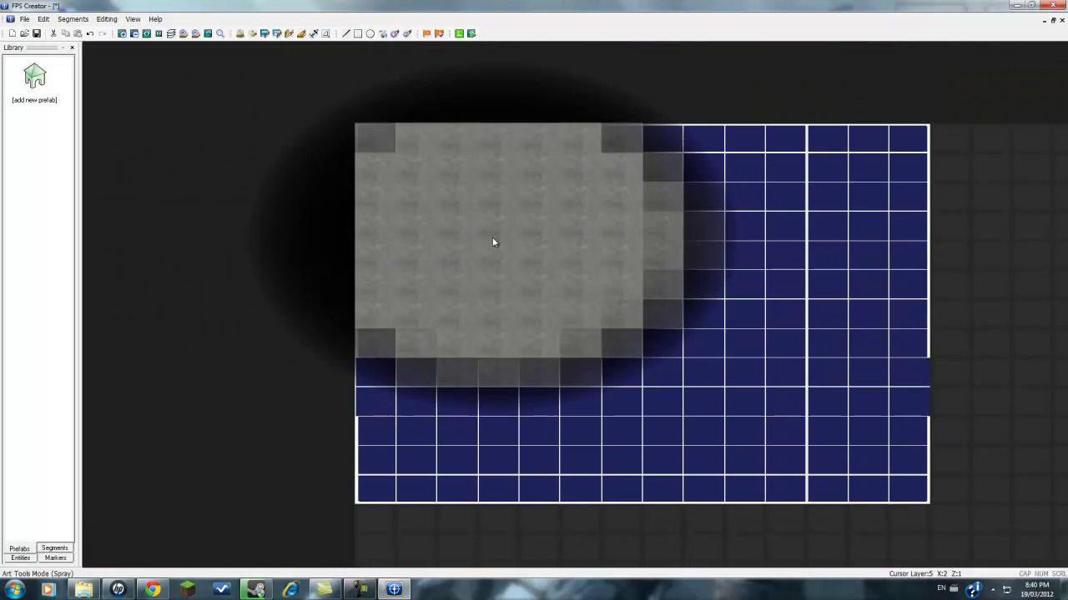
# Step: Set the segment painting mode to floors only
pyautogui.click(312, 33)
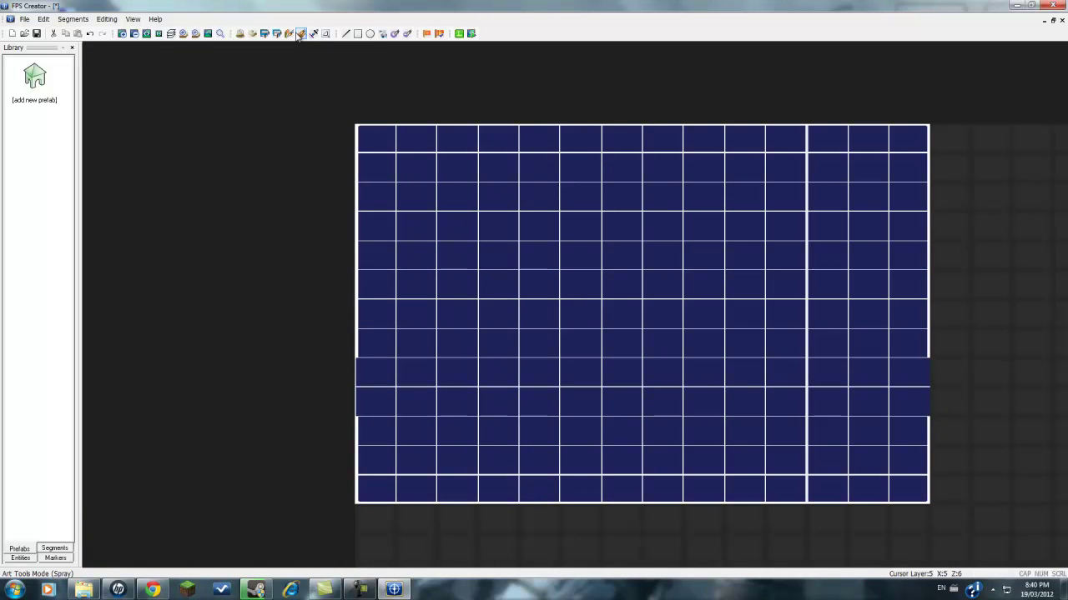
pyautogui.click(301, 34)
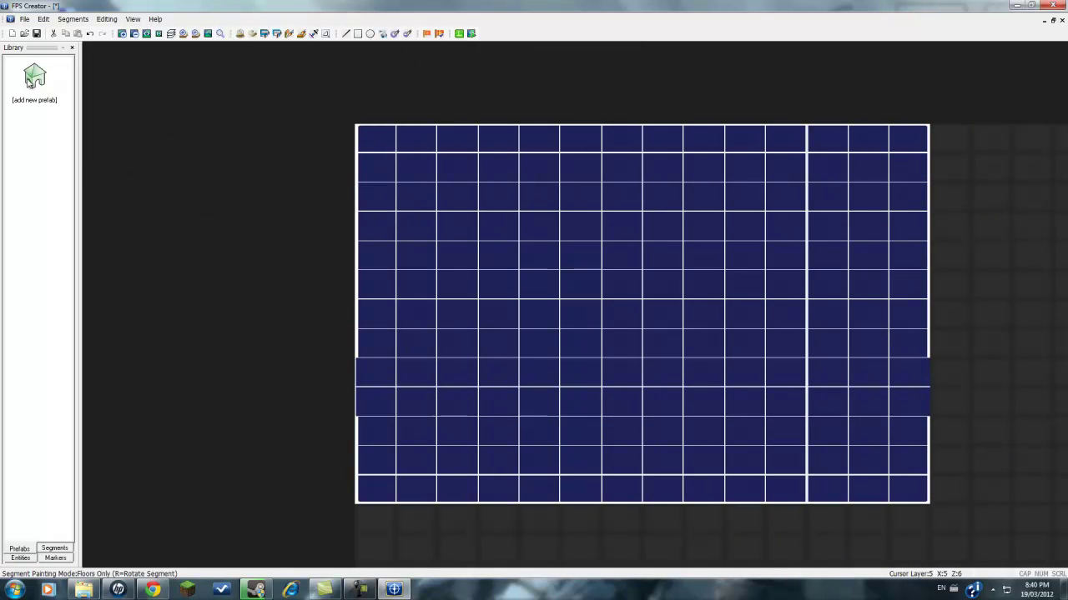
pyautogui.scroll(-1, 41, 125)
pyautogui.scroll(-7, 428, 259)
pyautogui.scroll(-3, 449, 274)
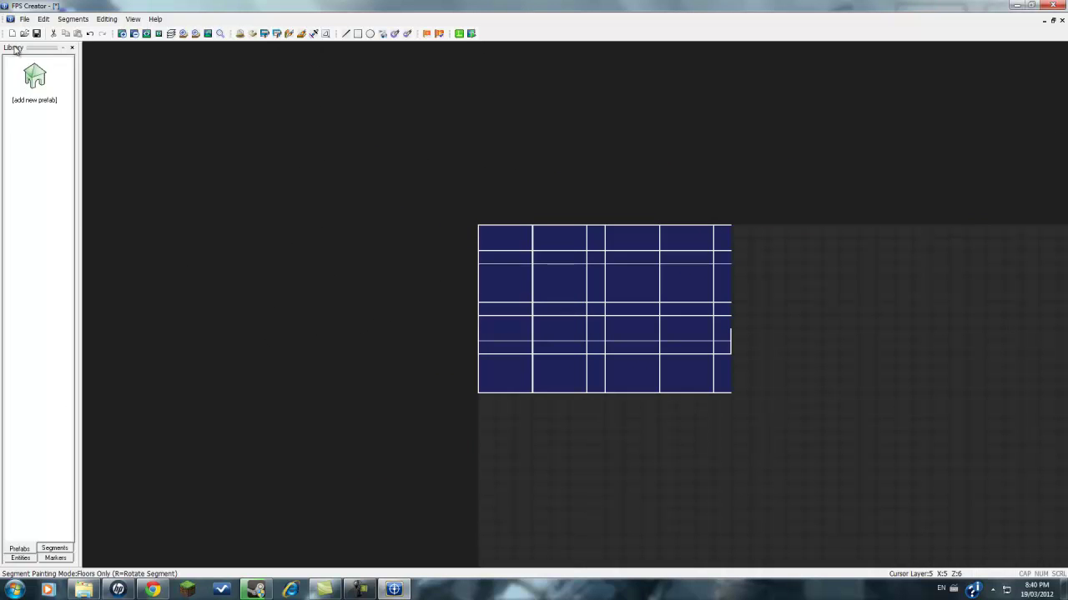
# Step: Browse the library's segments, entities, markers and prefabs
pyautogui.moveTo(14, 48); pyautogui.dragTo(36, 58)
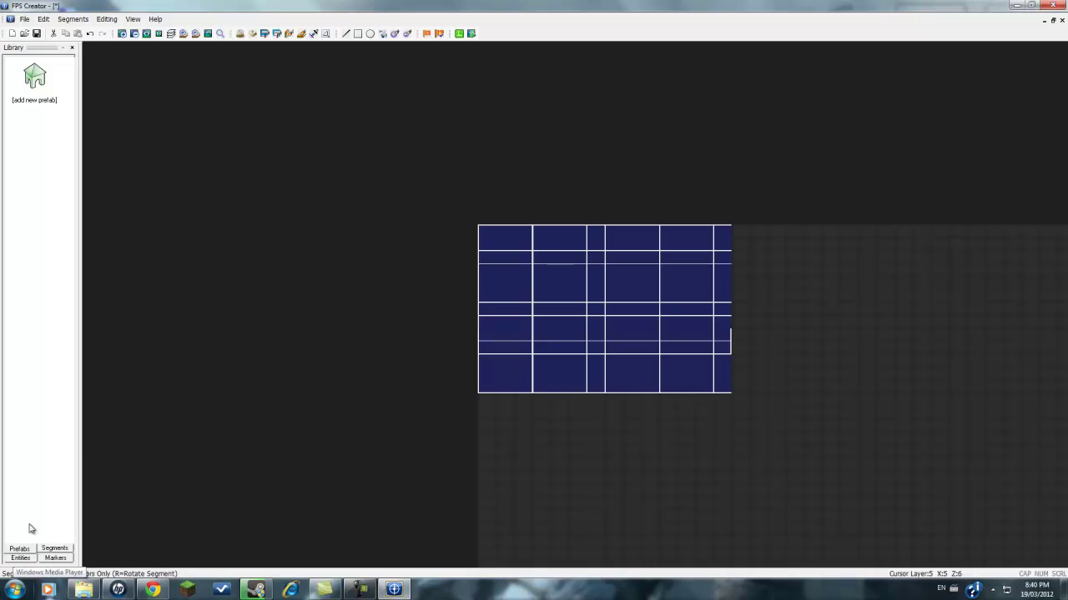
pyautogui.click(55, 549)
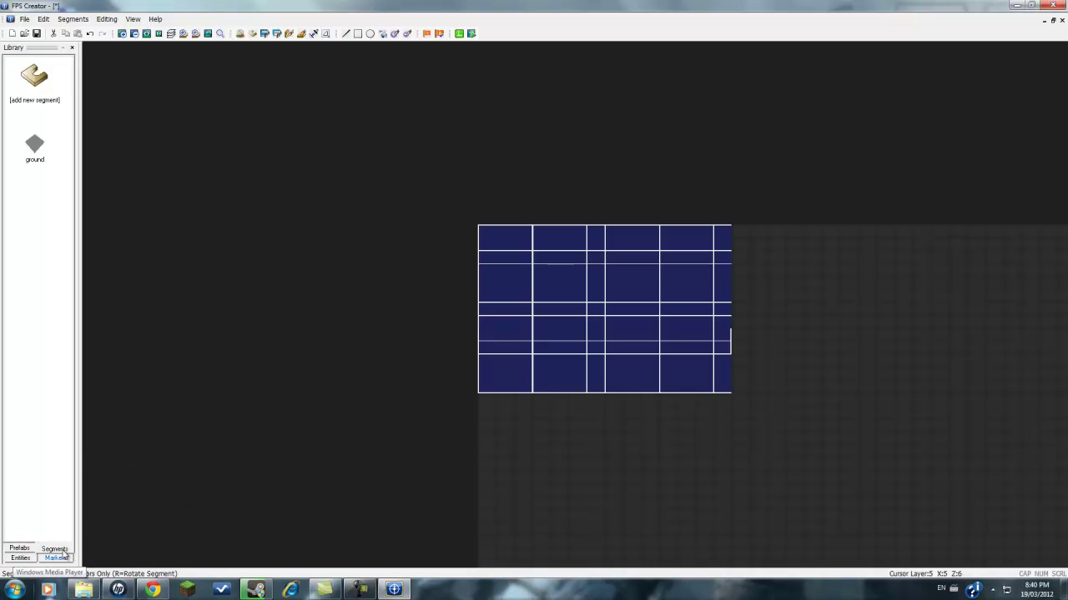
pyautogui.click(21, 558)
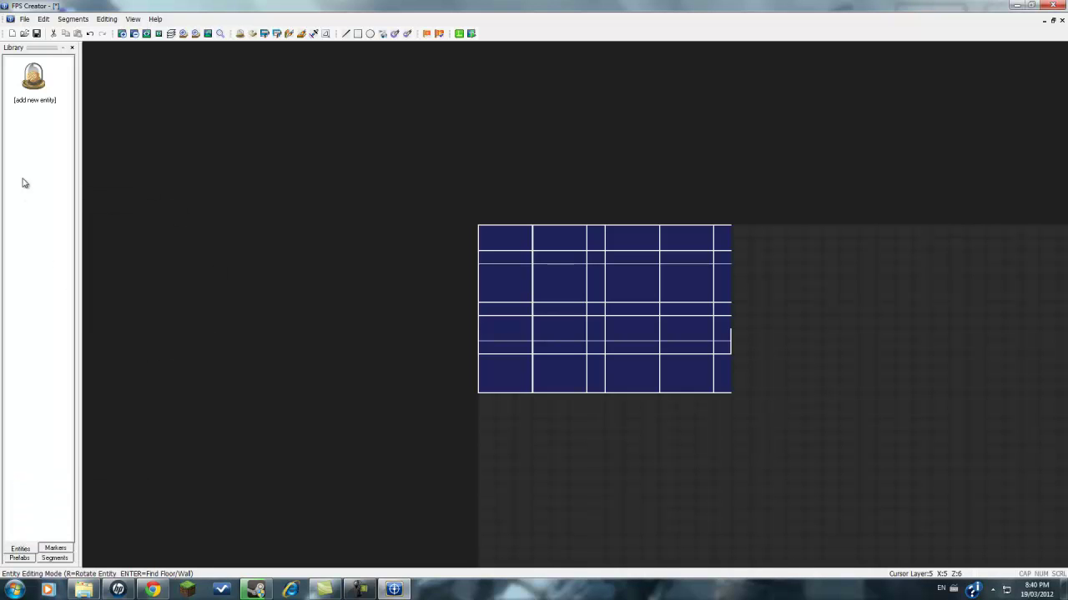
pyautogui.click(55, 548)
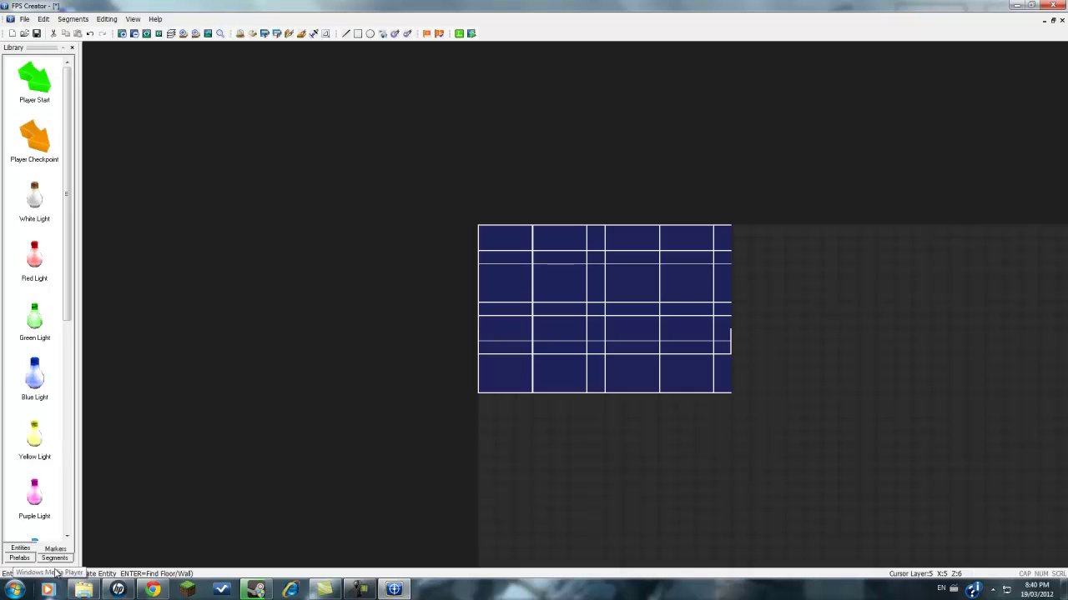
pyautogui.click(20, 549)
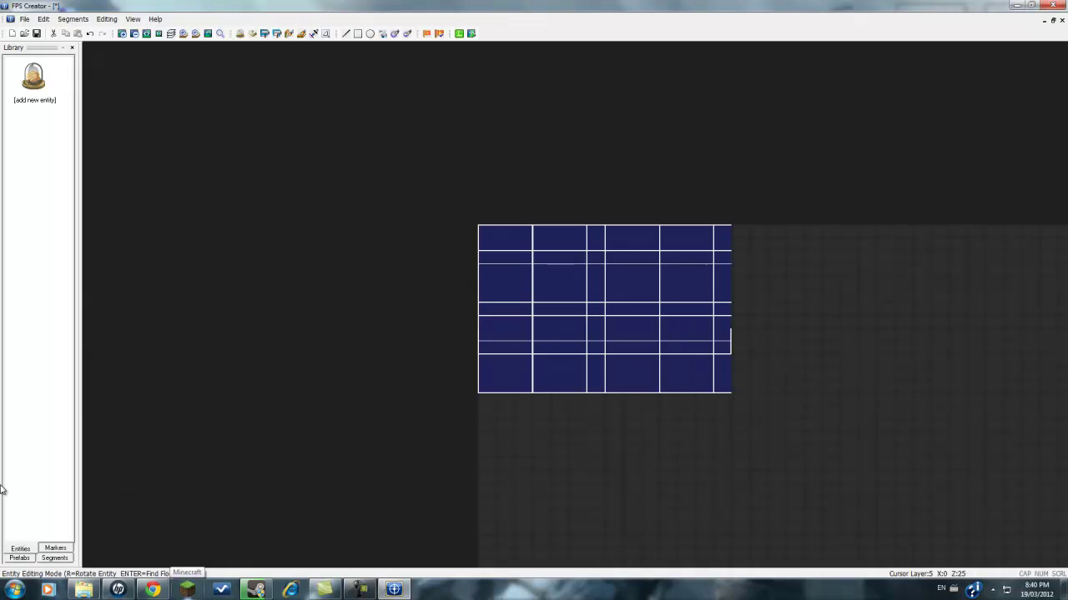
pyautogui.click(19, 558)
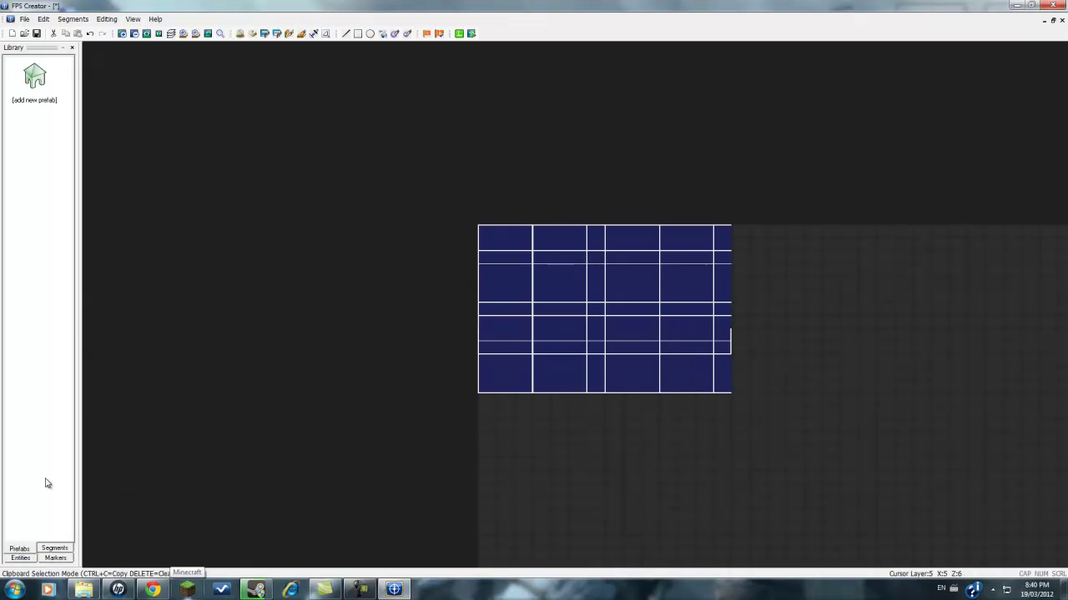
# Step: Add the storage large prefab to the level's library and dismiss the color scheme notification
pyautogui.click(34, 77)
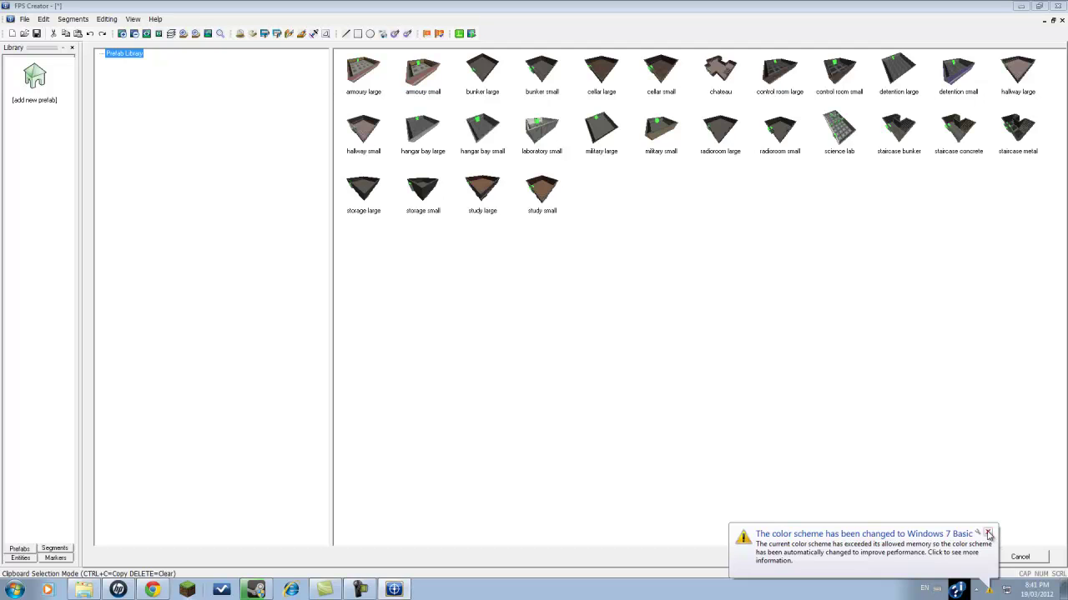
pyautogui.click(987, 533)
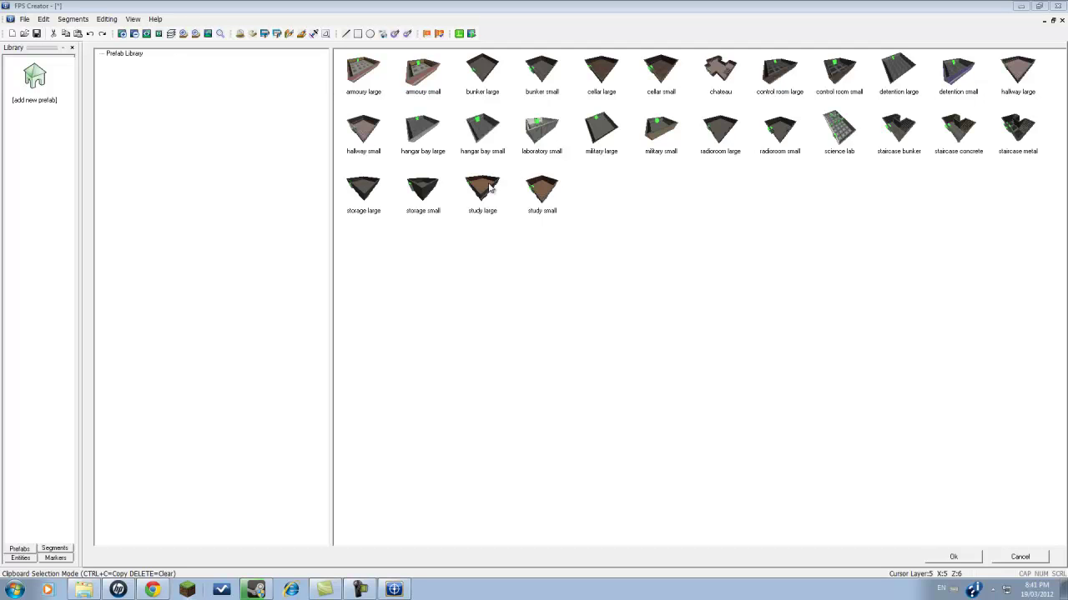
pyautogui.click(374, 192)
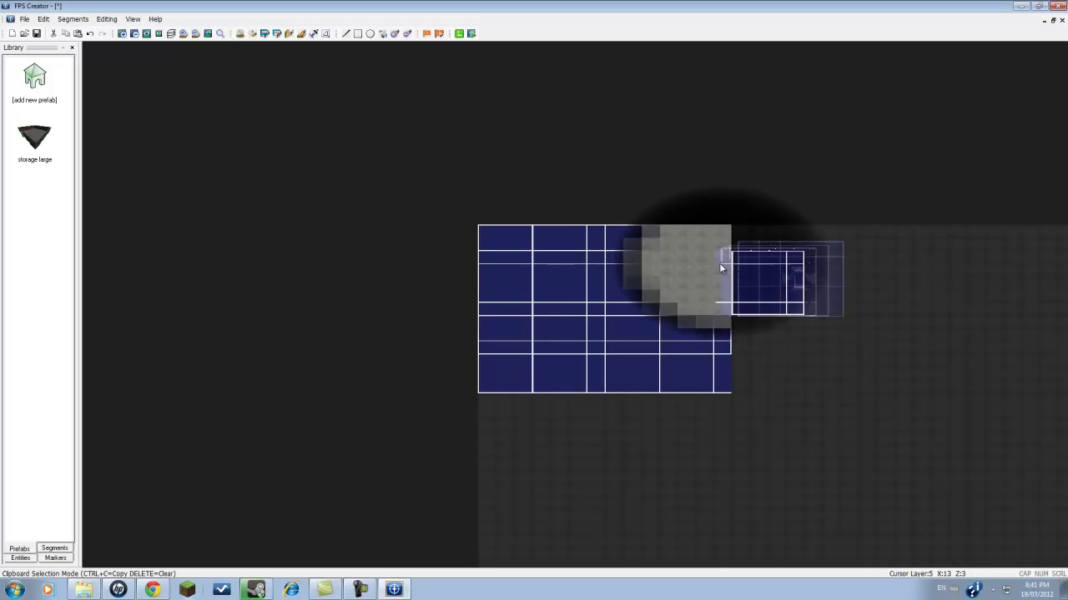
# Step: Place the storage large prefab against the ground area's right edge near its upper corner, with its doorway facing the ground
pyautogui.scroll(5, 632, 302)
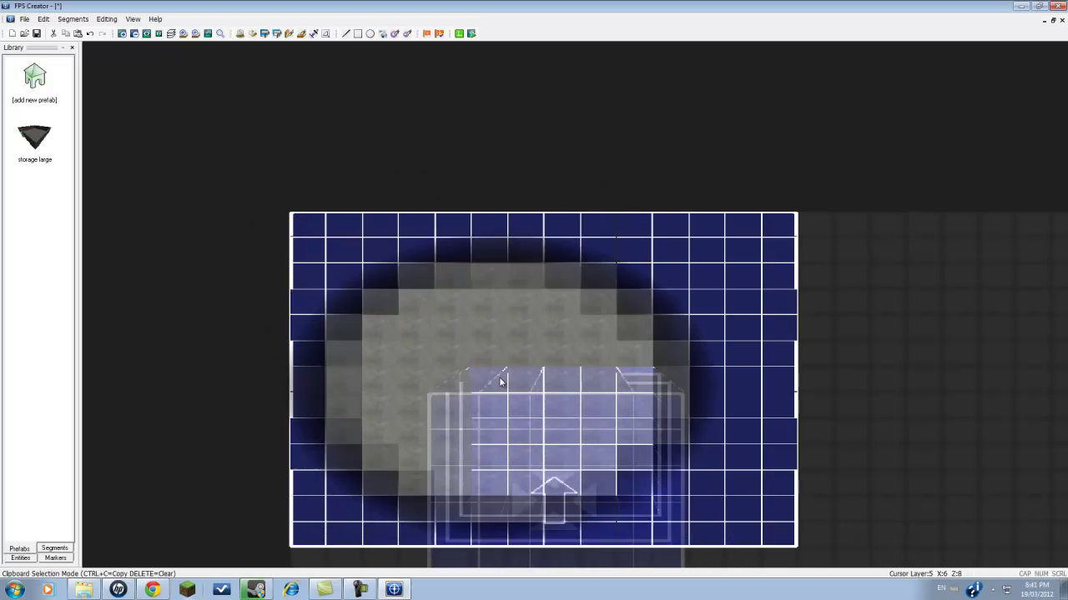
pyautogui.press('Down')
pyautogui.press('Down')
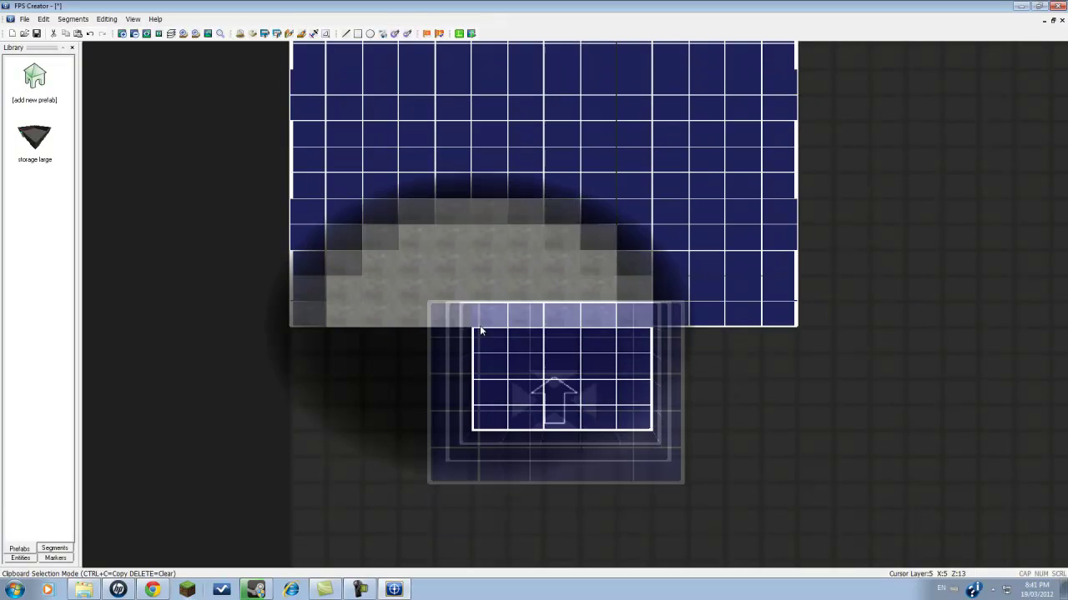
pyautogui.press('Up')
pyautogui.press('Right')
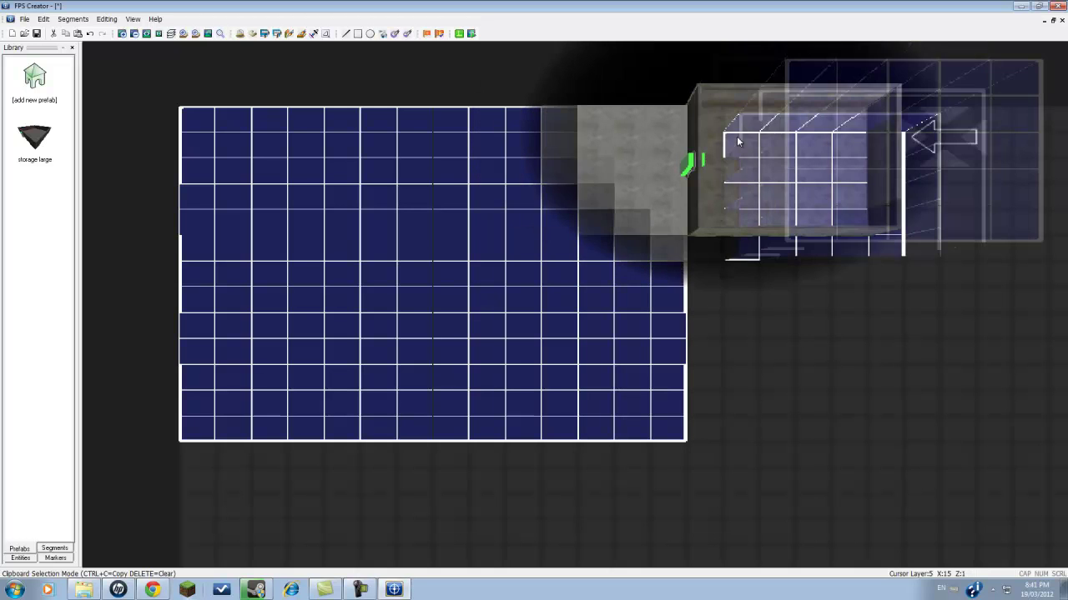
pyautogui.press('Right')
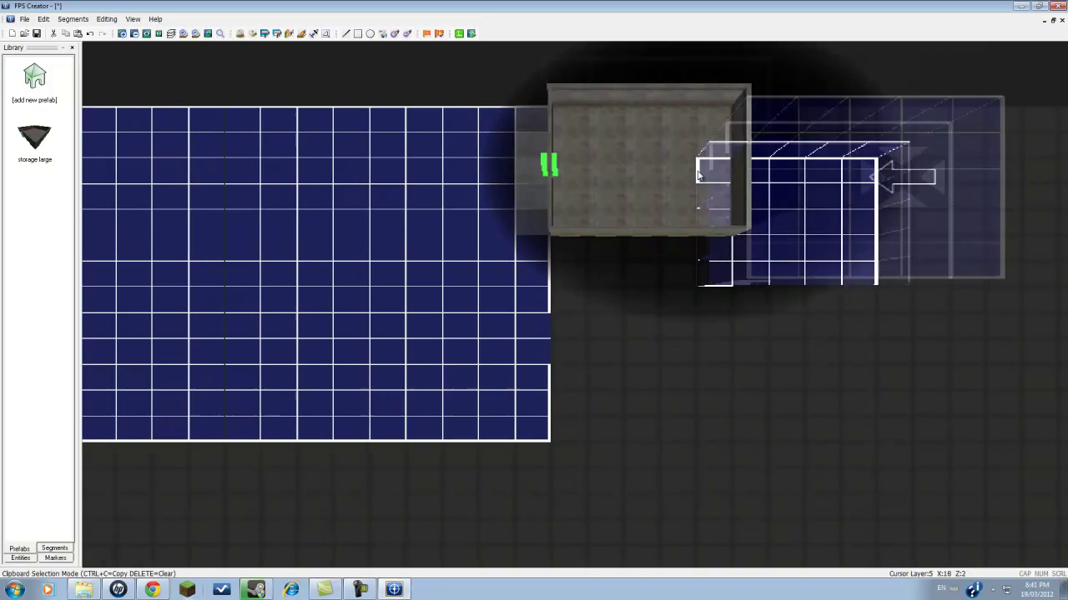
pyautogui.press('Down')
pyautogui.press('Left')
pyautogui.scroll(-1, 676, 100)
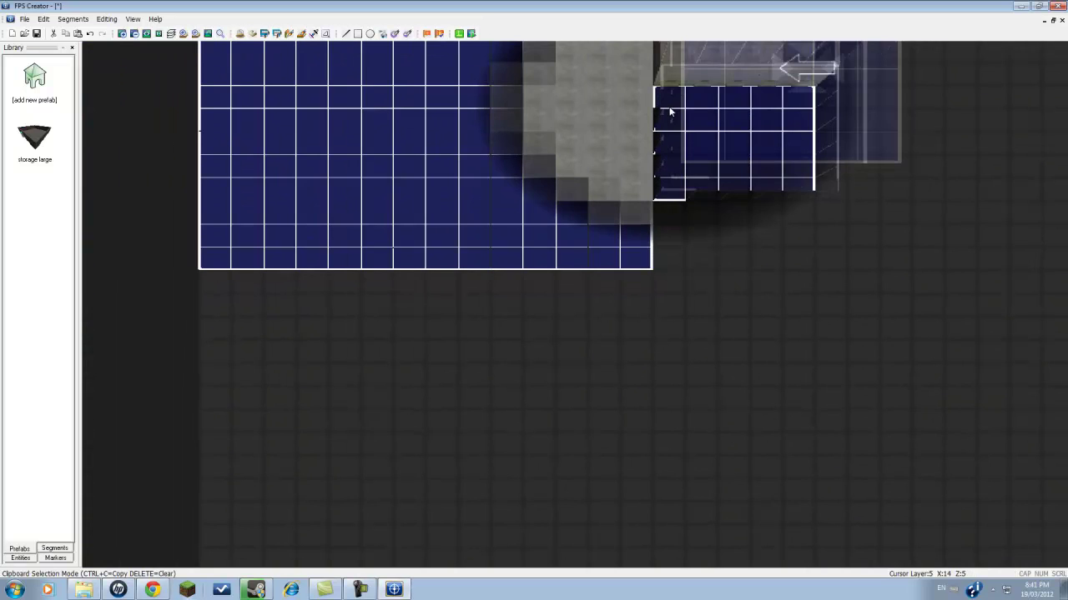
pyautogui.scroll(1, 670, 112)
pyautogui.scroll(-5, 678, 112)
pyautogui.press('Up')
pyautogui.scroll(-1, 678, 122)
pyautogui.press('Down')
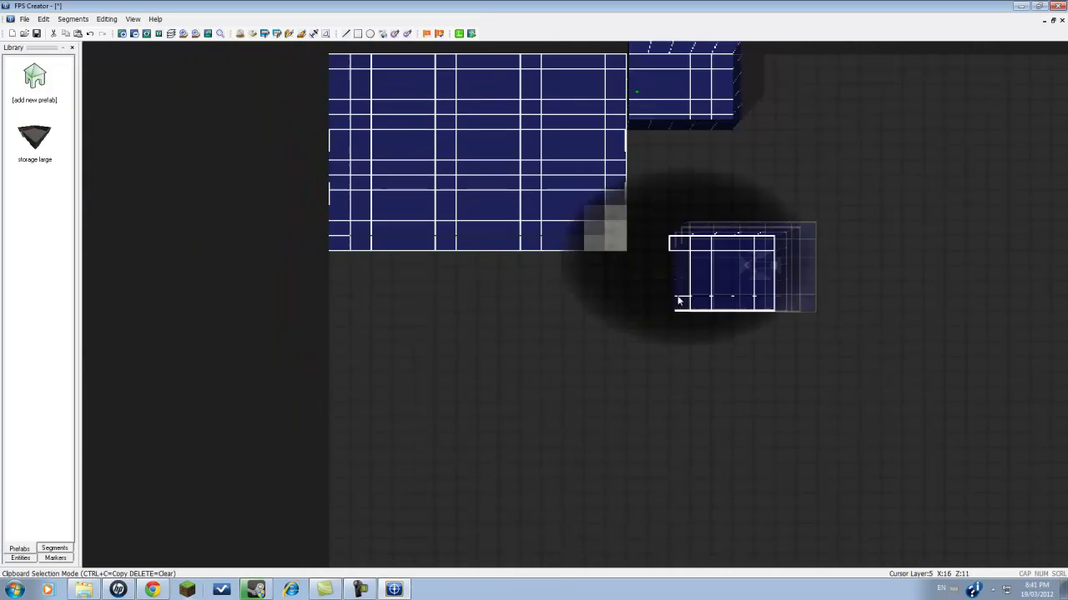
pyautogui.press('Up')
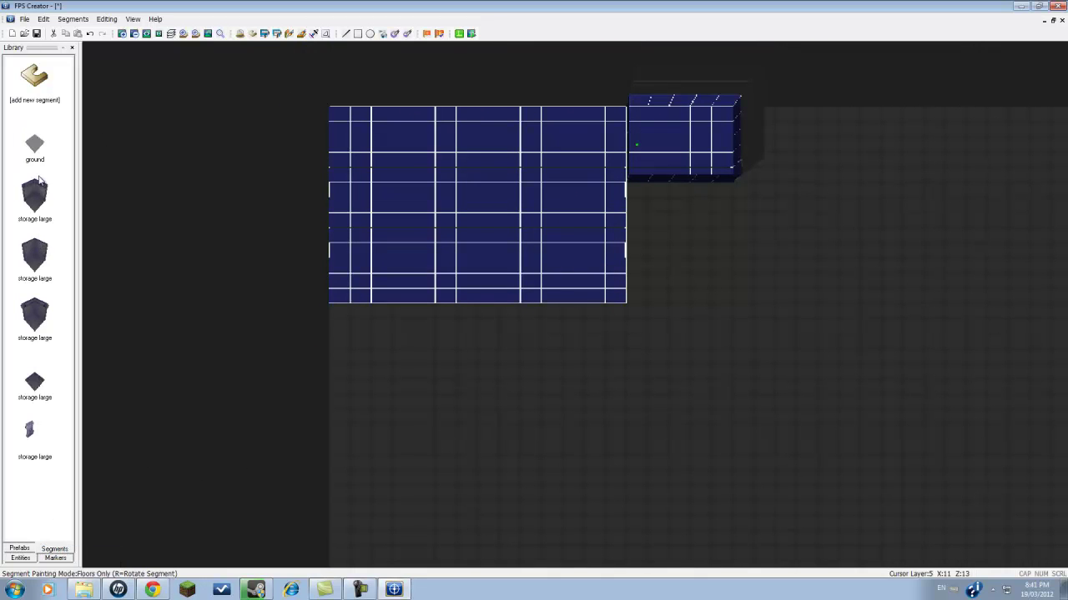
# Step: Add the Bunker Fighting Area Low segment from the ww2 rooms to the library
pyautogui.click(34, 73)
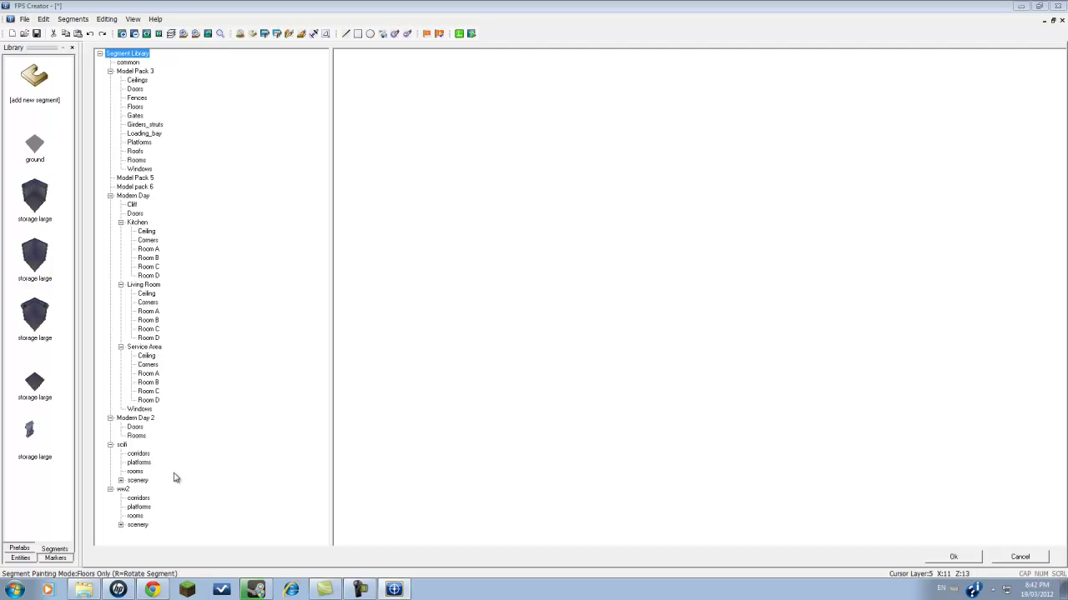
pyautogui.click(138, 517)
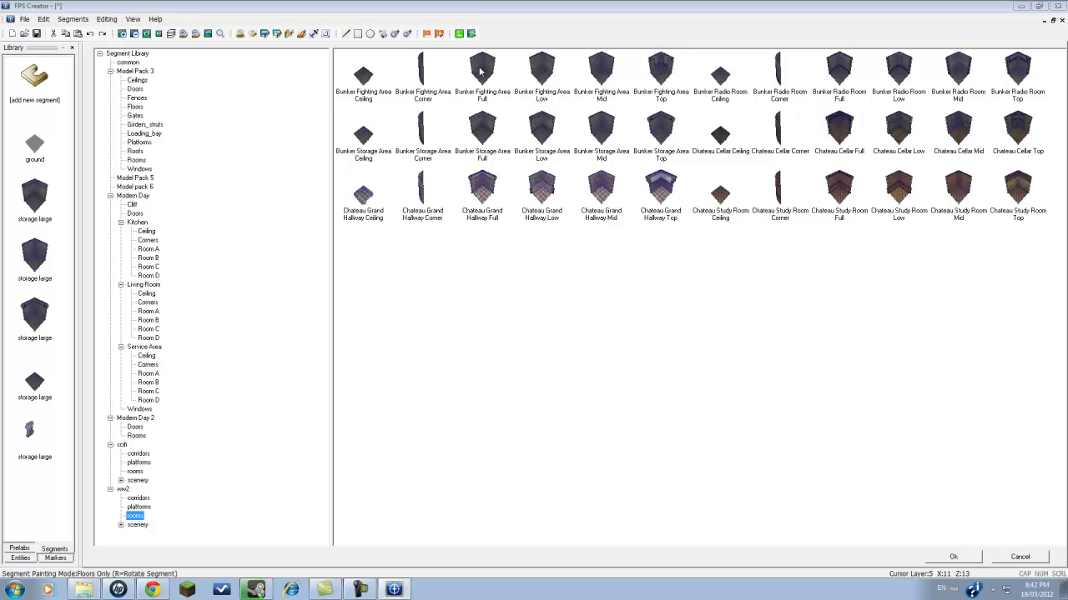
pyautogui.doubleClick(542, 71)
# Step: Paint Bunker Fighting Area Low segments along the ground's lower edge, from the lower-right corner at X:13 Z:12 leftwards to X:7
pyautogui.scroll(2, 429, 332)
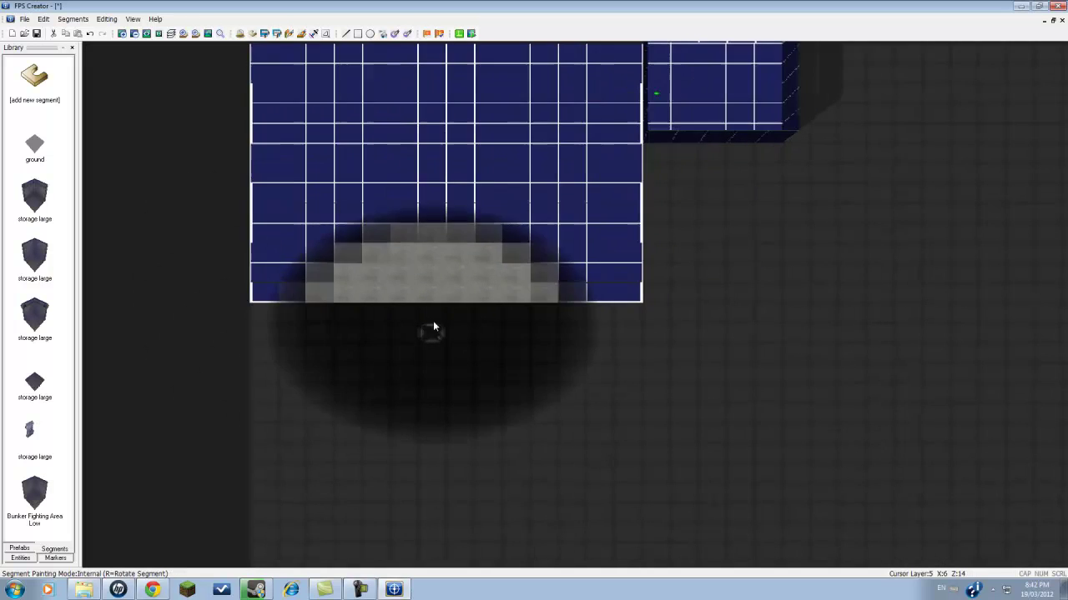
pyautogui.scroll(6, 434, 322)
pyautogui.press('Up')
pyautogui.scroll(-2, 425, 365)
pyautogui.press('Down')
pyautogui.press('Right')
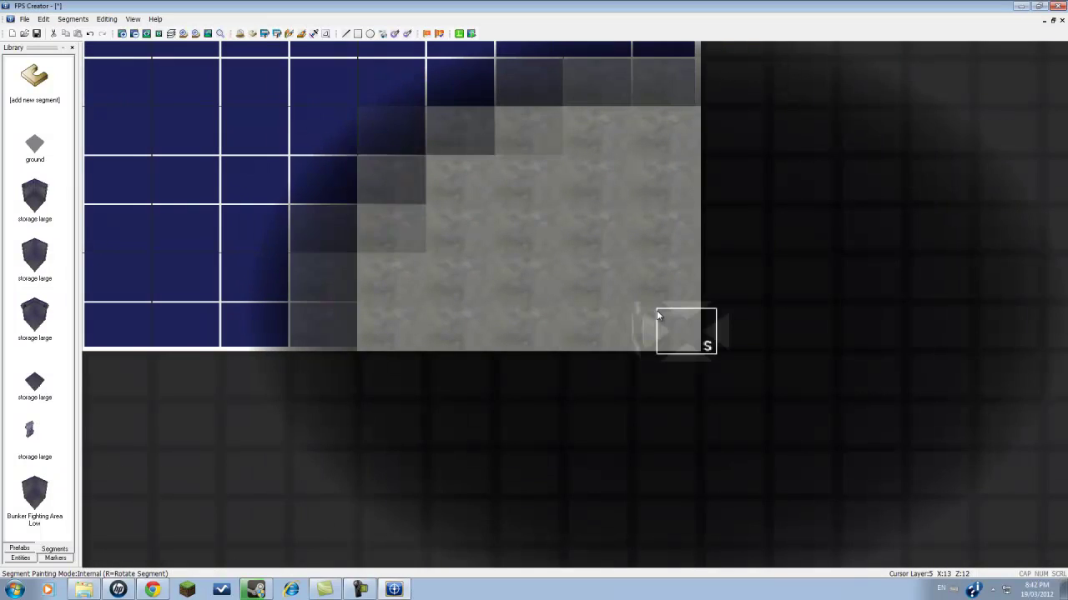
pyautogui.click(658, 315)
pyautogui.press('Left')
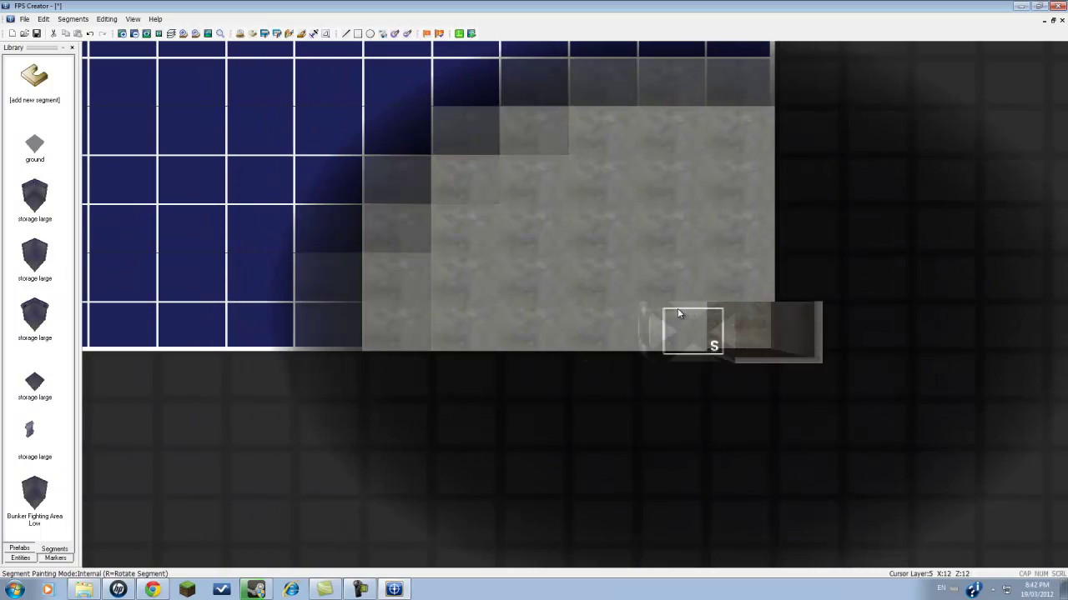
pyautogui.click(677, 312)
pyautogui.press('Left')
pyautogui.click(669, 314)
pyautogui.press('Left')
pyautogui.click(663, 312)
pyautogui.press('Left')
pyautogui.click(726, 310)
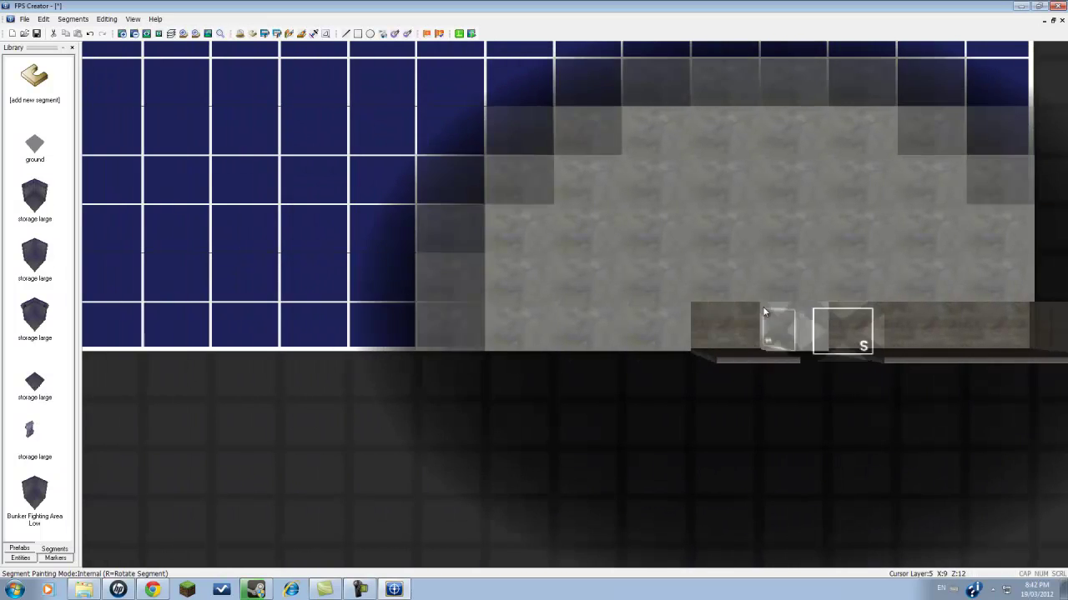
pyautogui.click(762, 306)
pyautogui.press('Left')
pyautogui.click(693, 311)
pyautogui.click(731, 308)
# Step: Paint the room's left column of bunker segments upwards from the lower row to Z:8
pyautogui.press('Up')
pyautogui.press('Right')
pyautogui.press('Down')
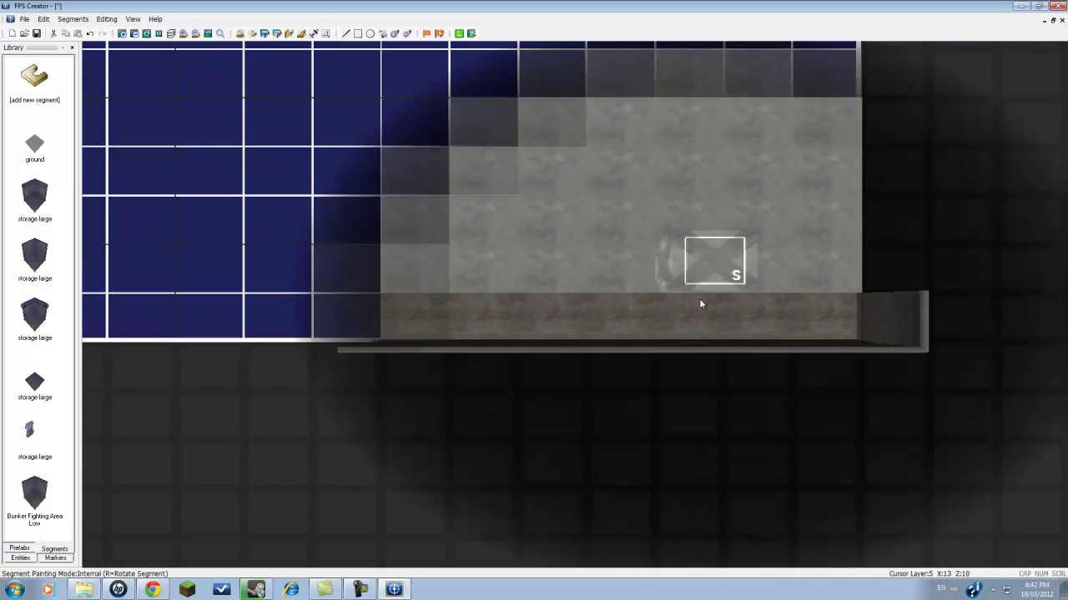
pyautogui.press('Down')
pyautogui.press('Left')
pyautogui.press('Up')
pyautogui.click(504, 284)
pyautogui.click(510, 253)
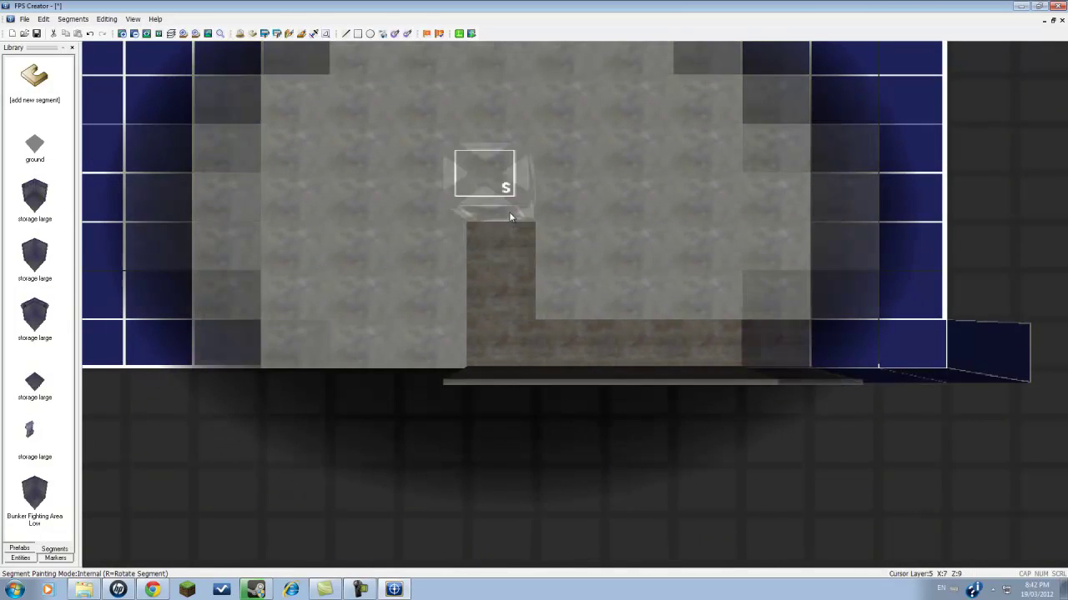
pyautogui.click(511, 201)
pyautogui.press('Up')
pyautogui.click(506, 182)
# Step: Paint the room's upper row rightwards along Z:8 and its right column down to the lower row, closing the rectangle
pyautogui.click(580, 191)
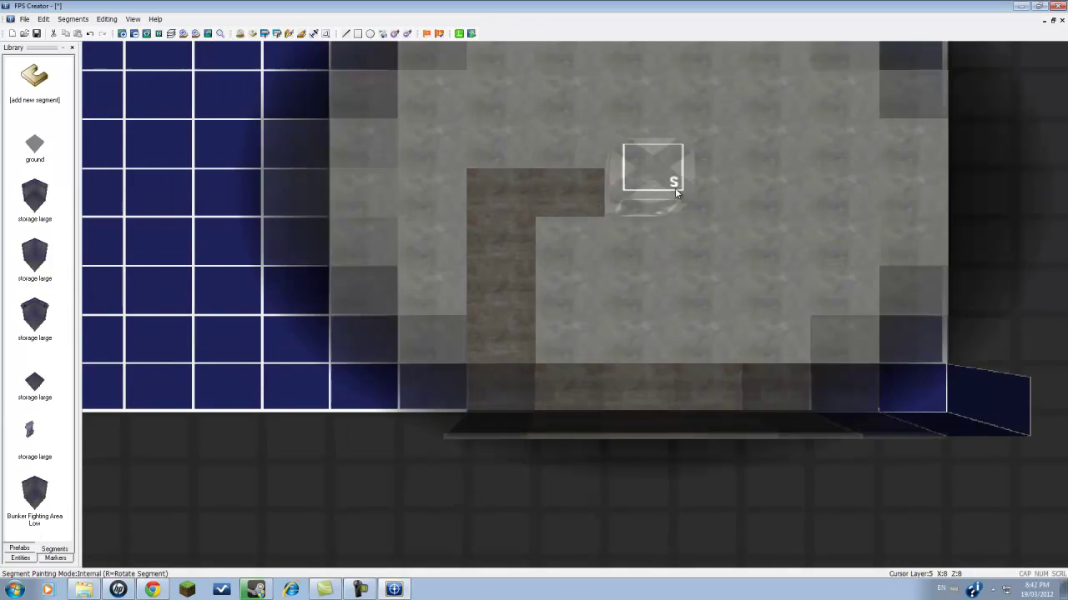
pyautogui.press('Right')
pyautogui.click(675, 188)
pyautogui.click(616, 189)
pyautogui.press('Right')
pyautogui.click(667, 189)
pyautogui.click(705, 189)
pyautogui.press('Right')
pyautogui.click(714, 192)
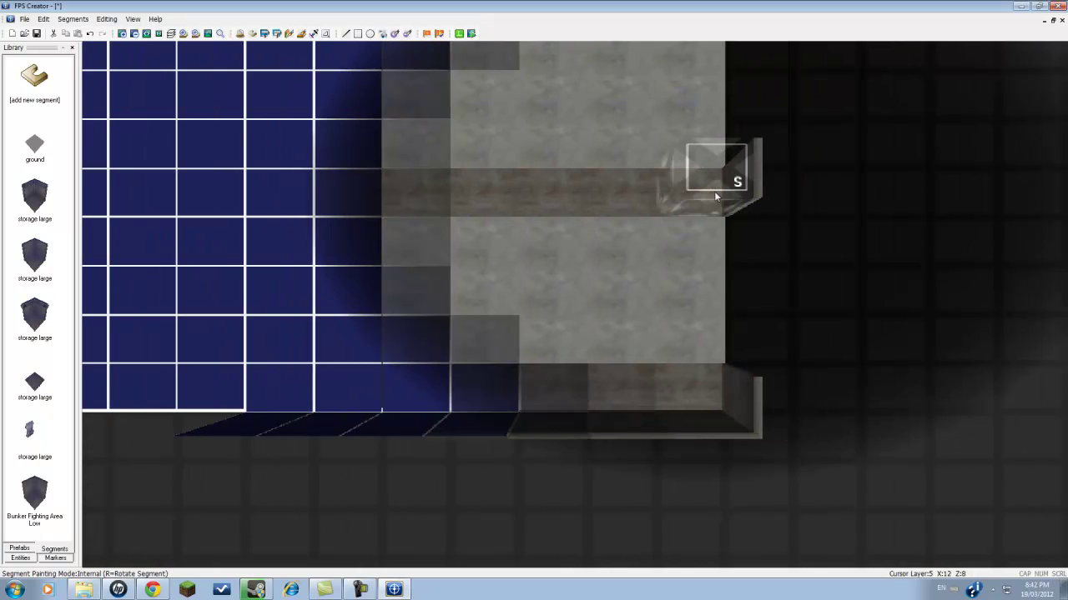
pyautogui.moveTo(714, 191); pyautogui.dragTo(703, 329)
# Step: Erase the room's upper row, its left column and the left part of its lower row
pyautogui.press('Left')
pyautogui.press('Left')
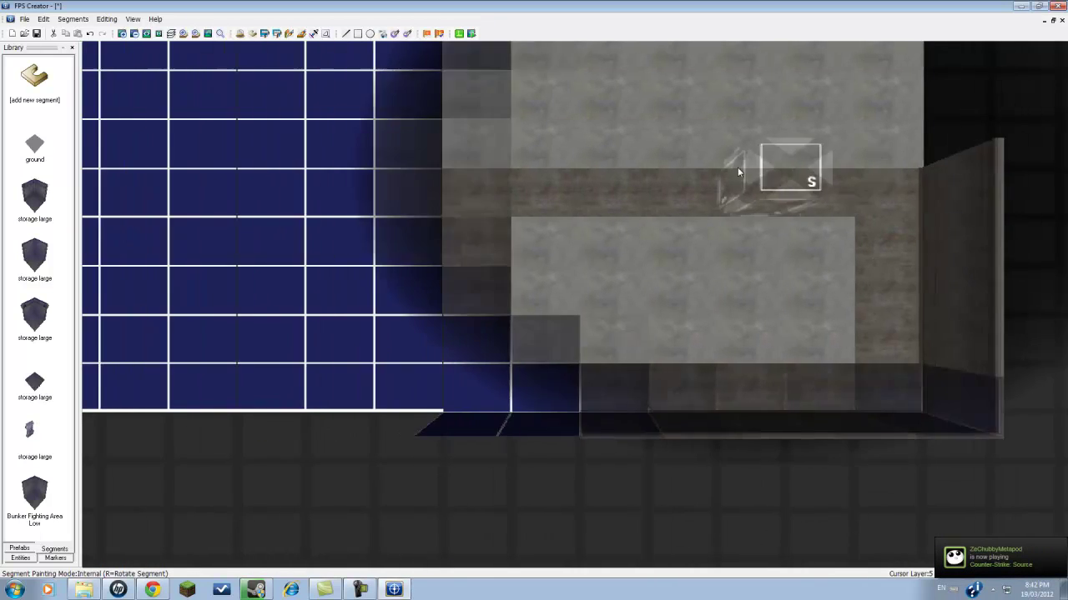
pyautogui.press('Up')
pyautogui.click(866, 277)
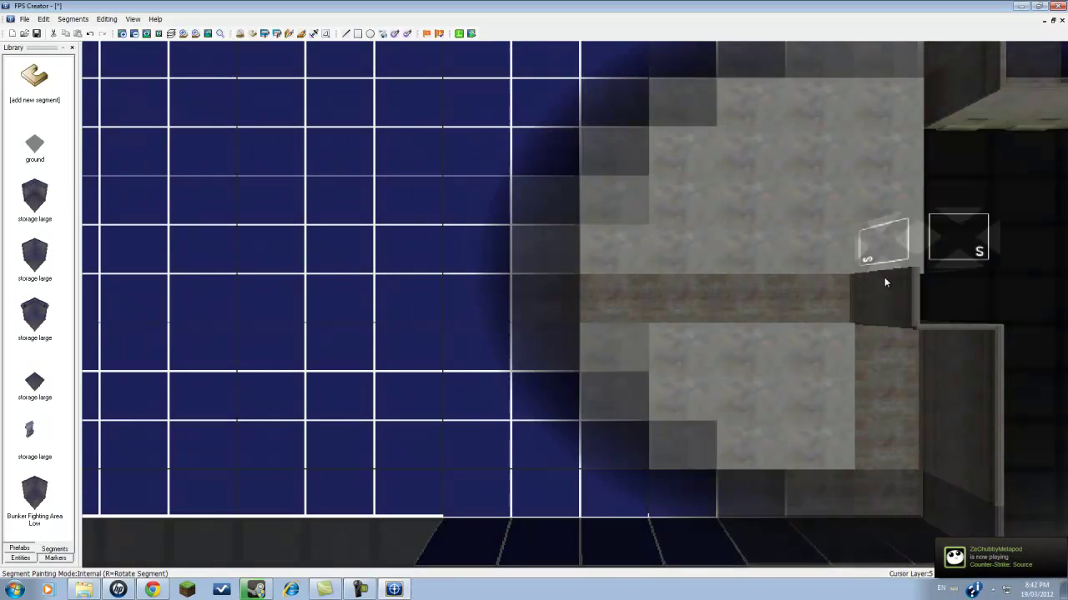
pyautogui.moveTo(886, 282)
pyautogui.mouseDown()
pyautogui.moveTo(757, 294)
pyautogui.moveTo(843, 306)
pyautogui.mouseUp()
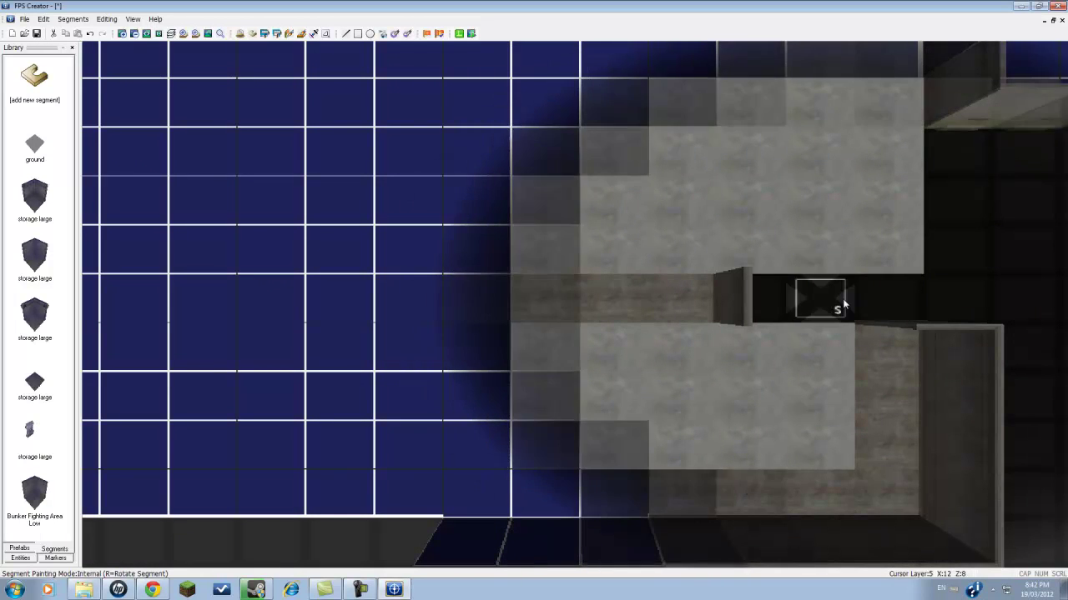
pyautogui.click(842, 302)
pyautogui.rightClick(847, 302)
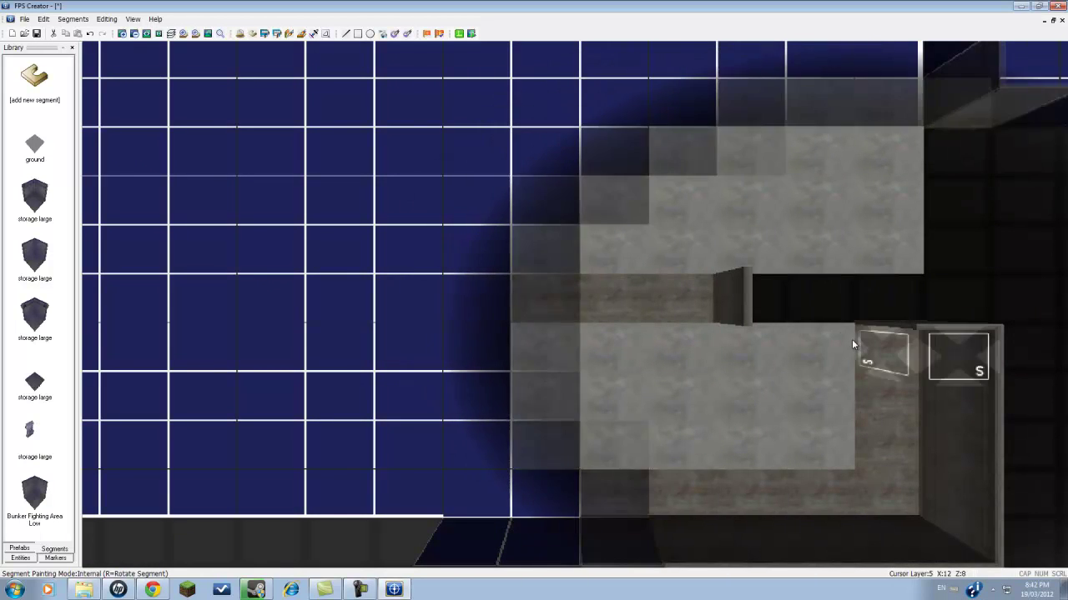
pyautogui.press('Left')
pyautogui.moveTo(693, 296)
pyautogui.mouseDown(button='right')
pyautogui.moveTo(662, 300)
pyautogui.moveTo(694, 304)
pyautogui.mouseUp(button='right')
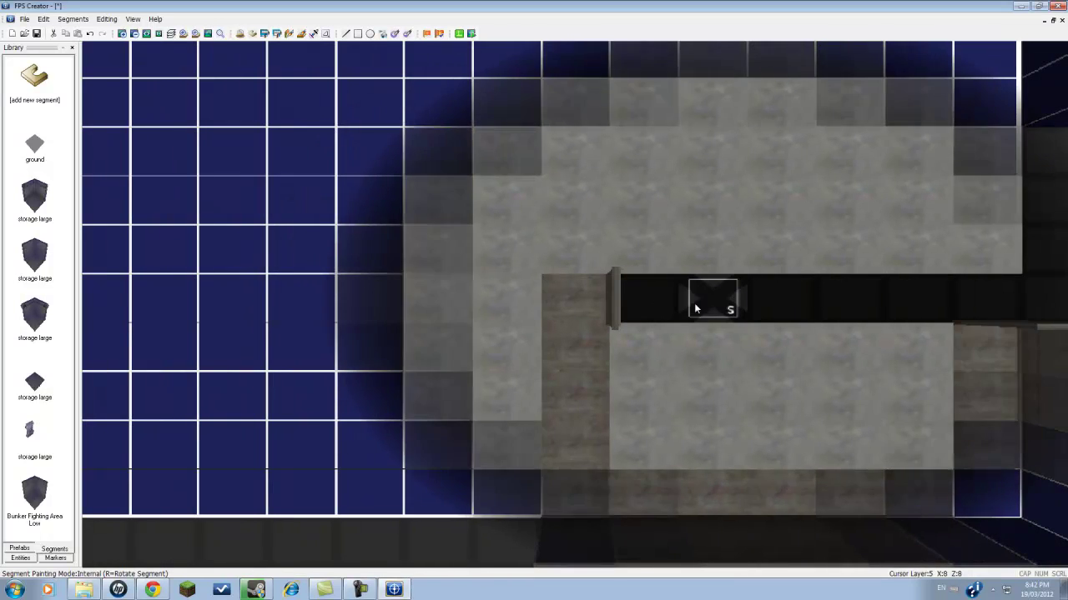
pyautogui.moveTo(694, 303)
pyautogui.mouseDown()
pyautogui.moveTo(552, 304)
pyautogui.moveTo(550, 447)
pyautogui.mouseUp()
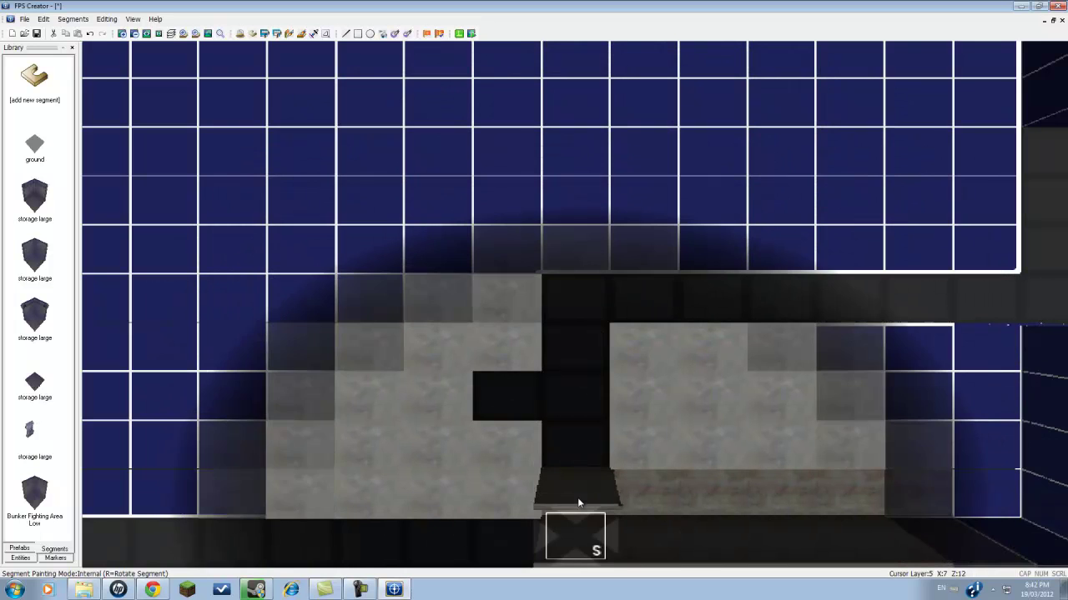
pyautogui.moveTo(578, 499); pyautogui.dragTo(639, 496)
# Step: Repaint the erased lower row, left column and upper row with bunker segments
pyautogui.press('Right')
pyautogui.press('Right')
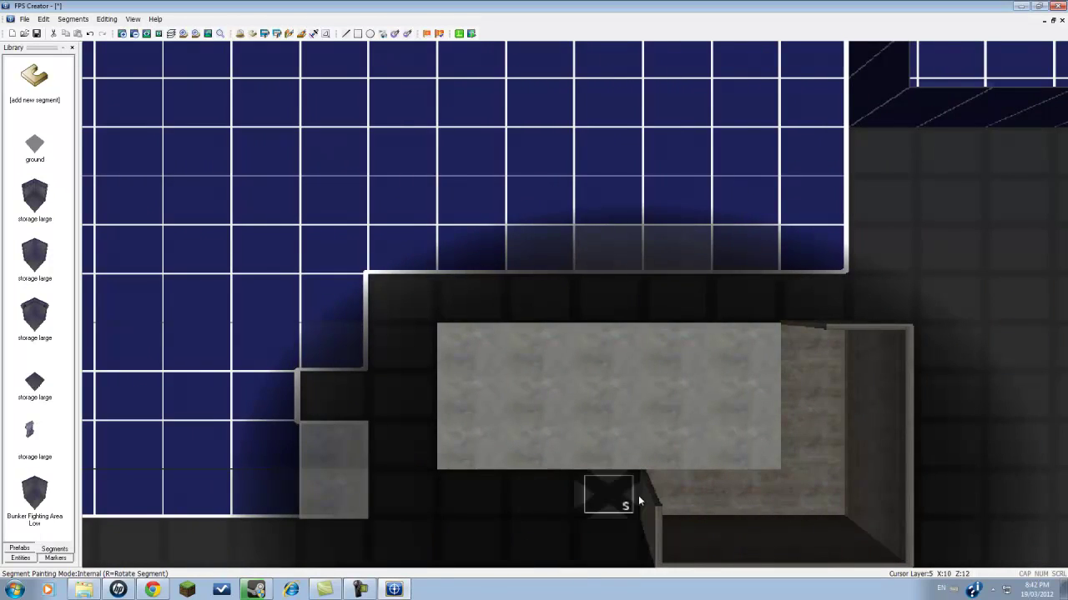
pyautogui.press('Down')
pyautogui.press('Left')
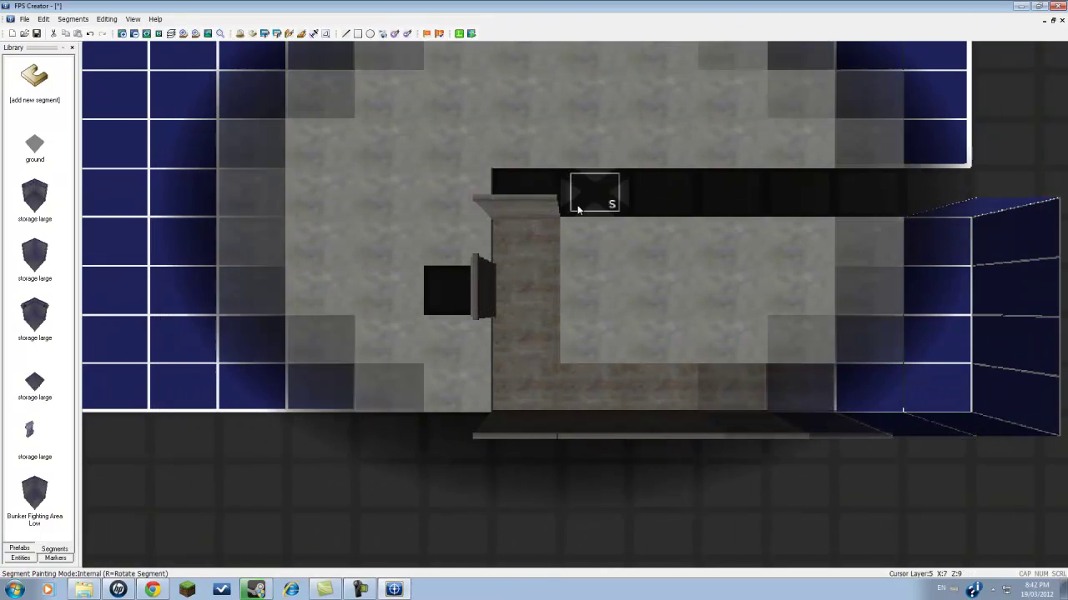
pyautogui.click(873, 199)
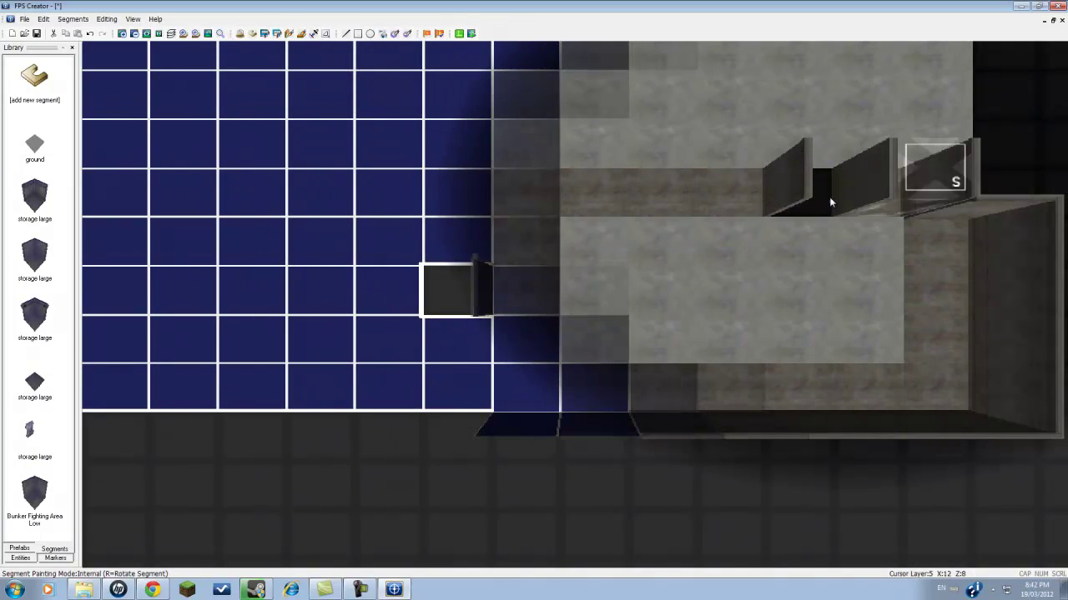
pyautogui.click(828, 197)
# Step: Erase the room's upper row and left column together with the adjoining ground row above and ground column beside them
pyautogui.press('Right')
pyautogui.press('Up')
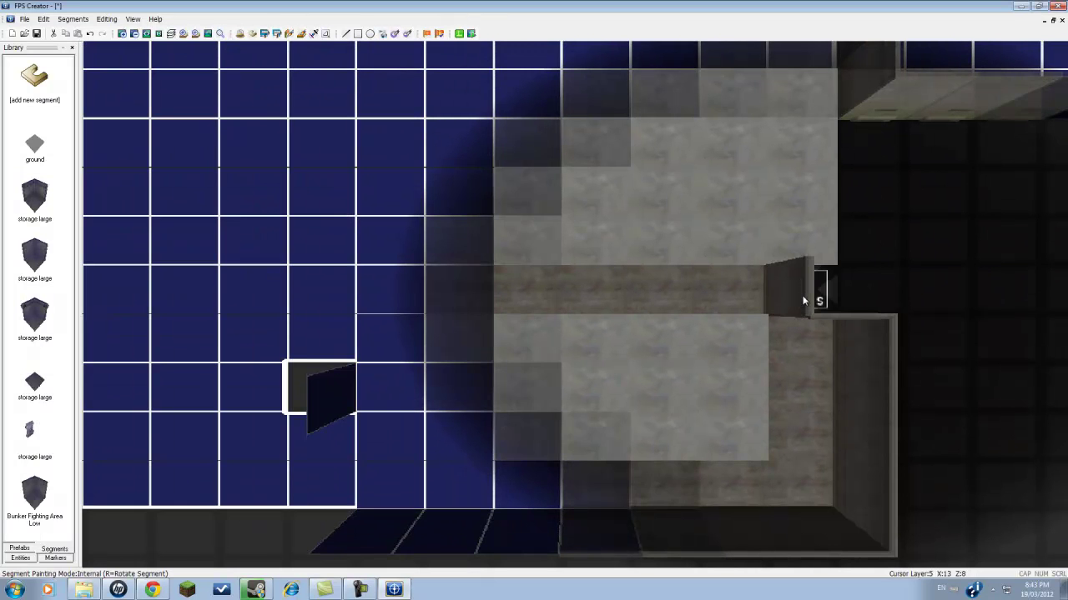
pyautogui.moveTo(802, 296)
pyautogui.mouseDown()
pyautogui.moveTo(789, 286)
pyautogui.moveTo(584, 292)
pyautogui.mouseUp()
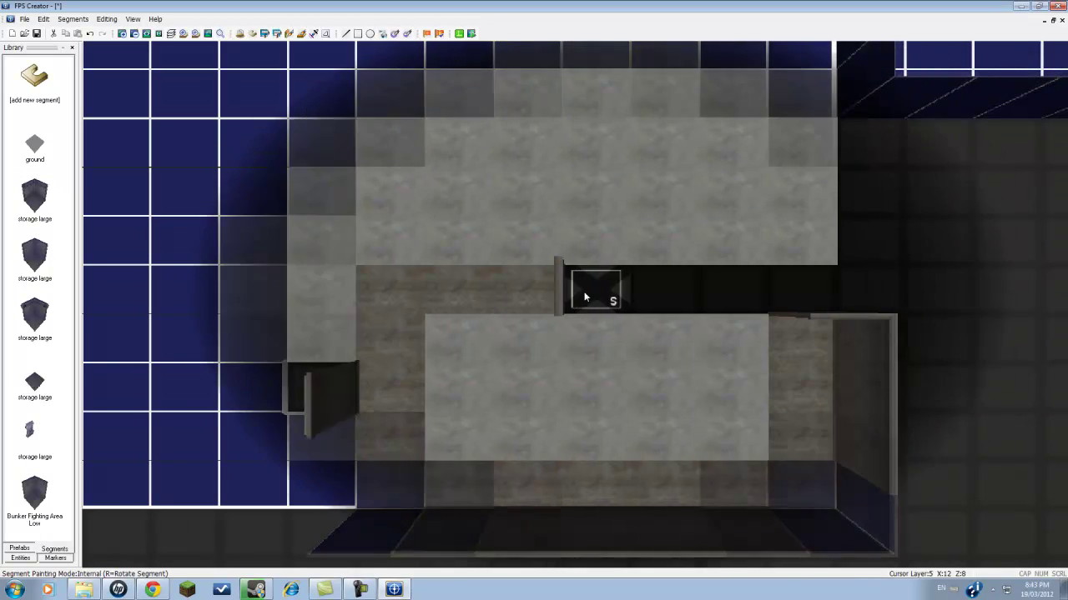
pyautogui.moveTo(583, 298)
pyautogui.mouseDown(button='right')
pyautogui.moveTo(453, 293)
pyautogui.moveTo(378, 341)
pyautogui.moveTo(377, 455)
pyautogui.mouseUp(button='right')
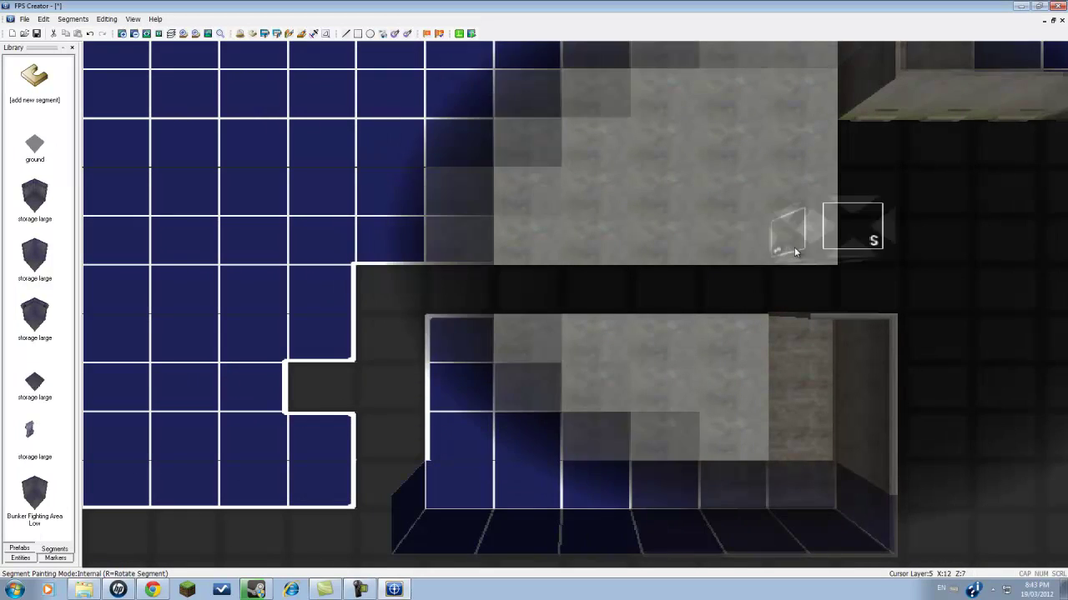
pyautogui.moveTo(794, 247)
pyautogui.mouseDown(button='right')
pyautogui.moveTo(391, 263)
pyautogui.moveTo(334, 305)
pyautogui.moveTo(336, 414)
pyautogui.moveTo(340, 460)
pyautogui.moveTo(371, 465)
pyautogui.moveTo(401, 442)
pyautogui.mouseUp(button='right')
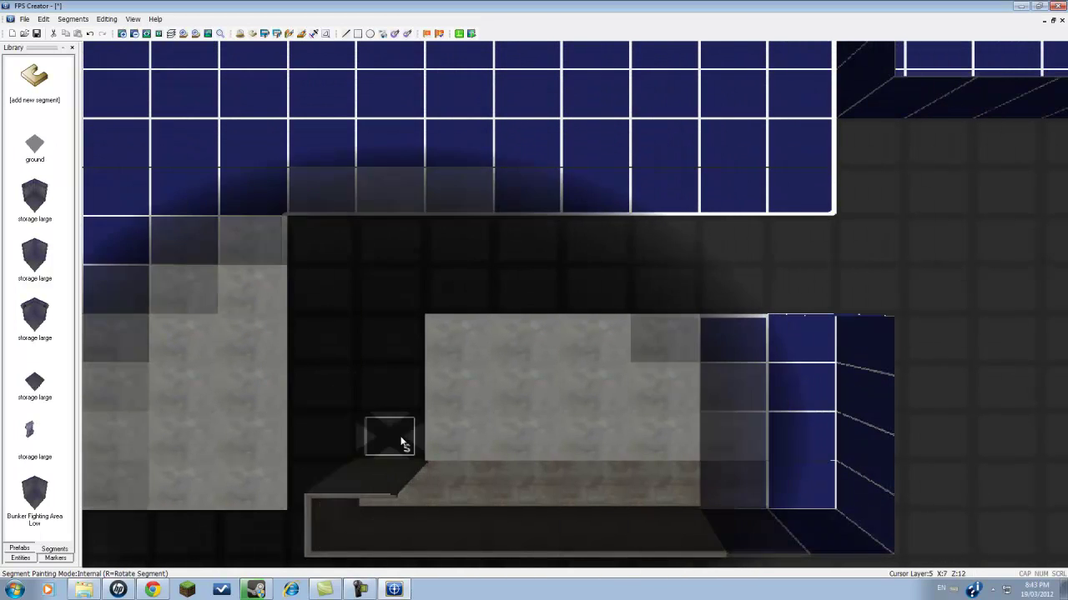
# Step: Paint bunker segments up the left column and across the upper row to enclose the room with walls
pyautogui.moveTo(401, 442)
pyautogui.mouseDown()
pyautogui.moveTo(406, 298)
pyautogui.moveTo(750, 270)
pyautogui.mouseUp()
pyautogui.rightClick(750, 271)
pyautogui.press('Down')
pyautogui.press('Left')
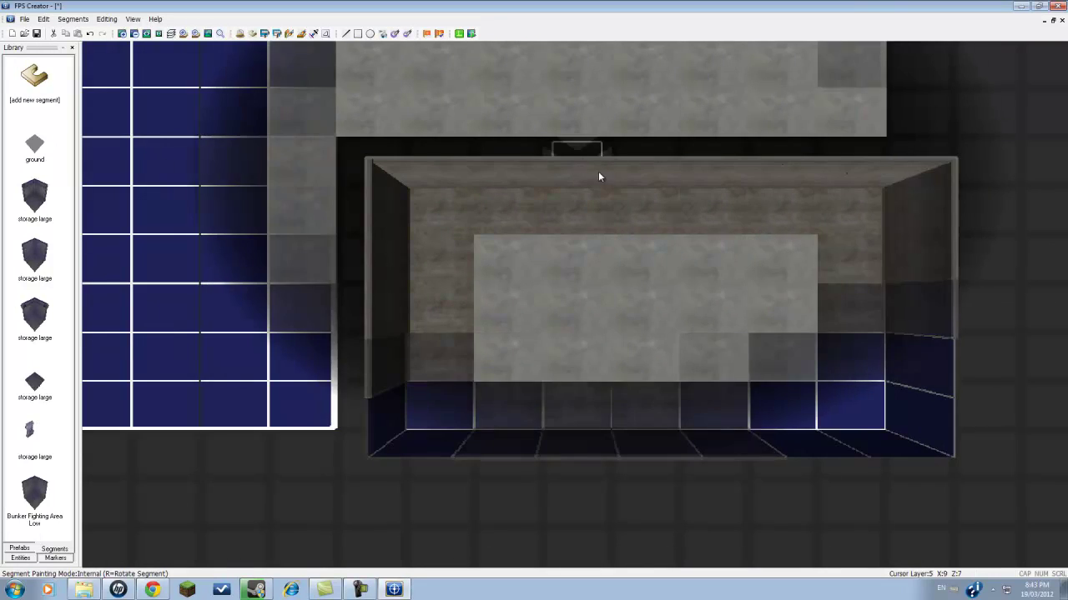
# Step: Fill the empty strips above and to the left of the bunker room with the ground segment
pyautogui.press('Up')
pyautogui.click(31, 147)
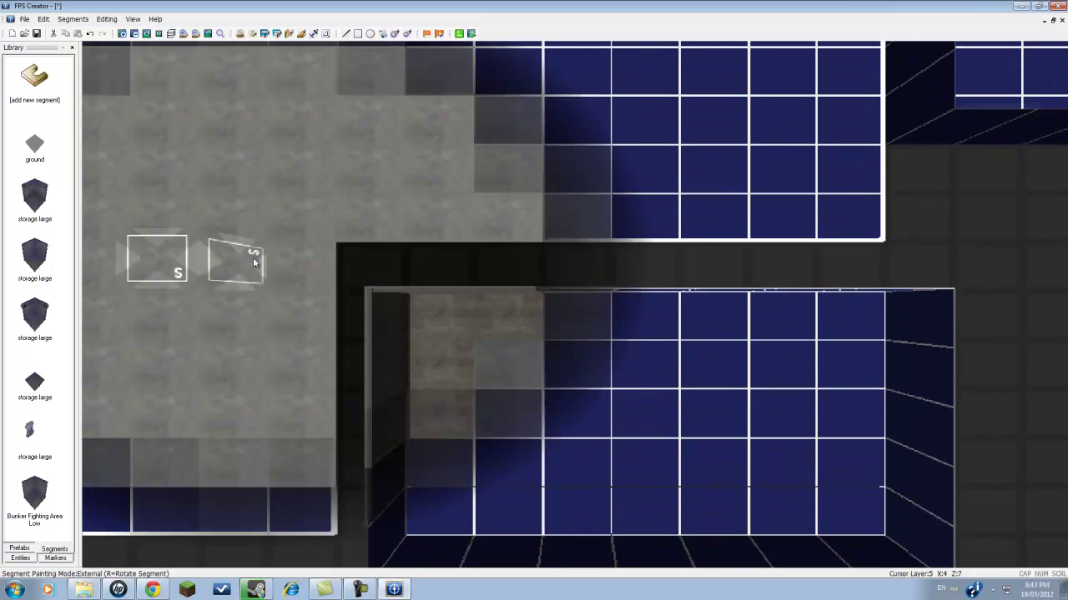
pyautogui.press('Left')
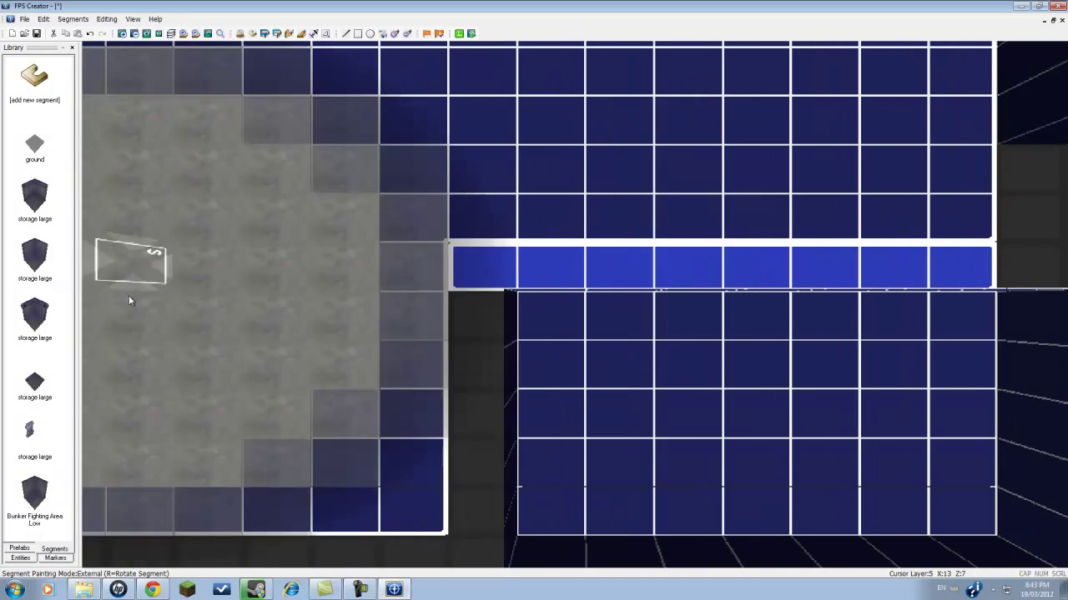
pyautogui.press('Right')
pyautogui.press('Down')
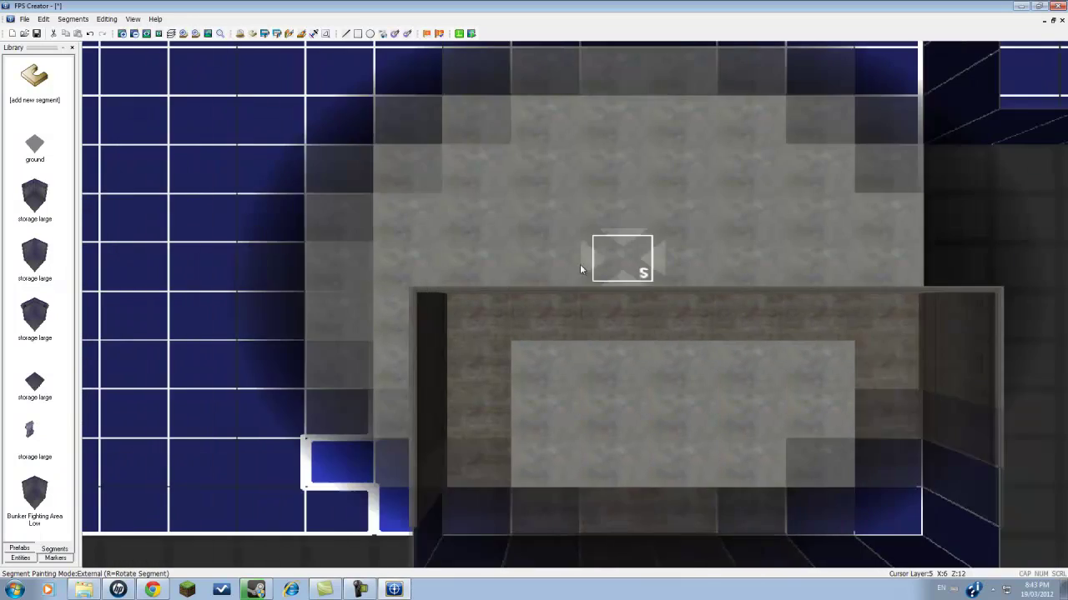
# Step: Erase the floor tile at X:12 Z:9 and the adjoining wall segment near the room's upper-right corner
pyautogui.scroll(-3, 522, 234)
pyautogui.press('Right')
pyautogui.scroll(6, 486, 244)
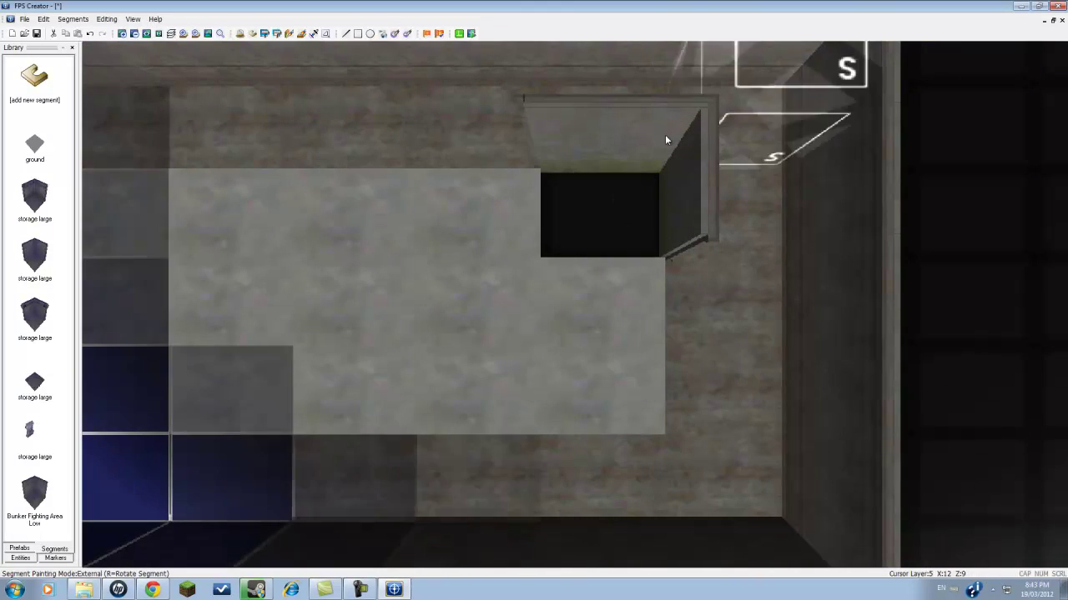
pyautogui.rightClick(657, 158)
pyautogui.press('Right')
pyautogui.press('Up')
pyautogui.press('Up')
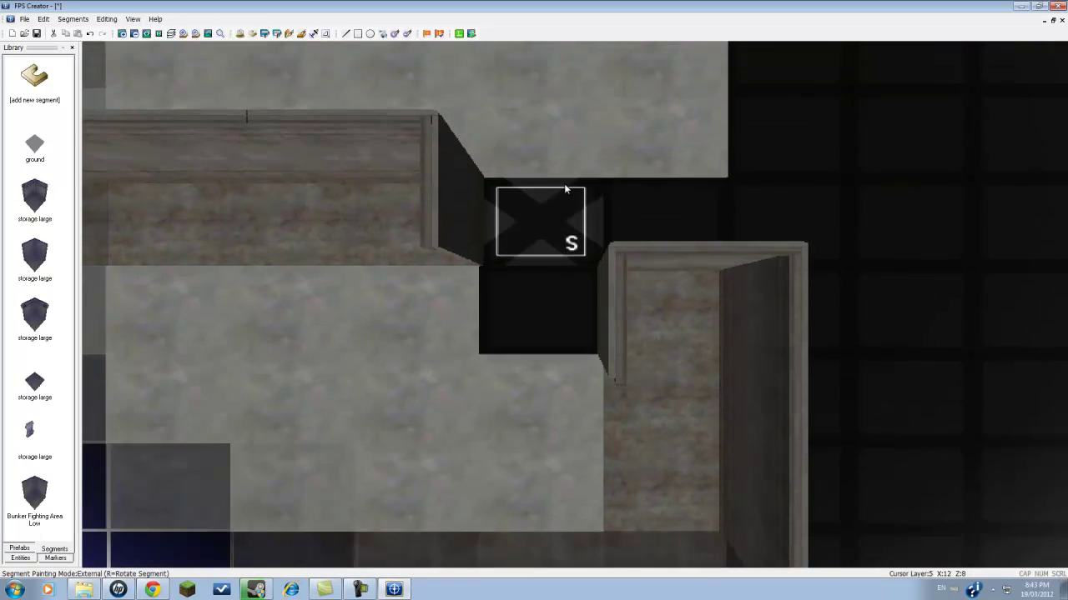
# Step: Erase the ground tiles around the opened upper-right corner of the bunker room
pyautogui.moveTo(611, 163); pyautogui.dragTo(562, 162, button='right')
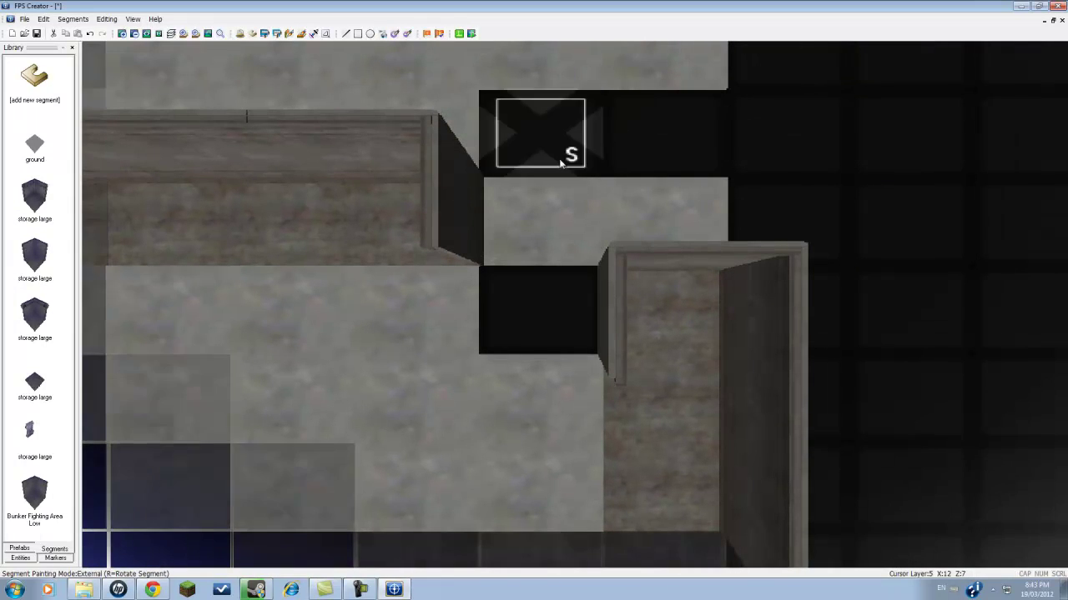
pyautogui.moveTo(633, 215)
pyautogui.mouseDown(button='right')
pyautogui.moveTo(562, 220)
pyautogui.moveTo(599, 225)
pyautogui.mouseUp(button='right')
pyautogui.click(562, 220)
pyautogui.click(664, 227)
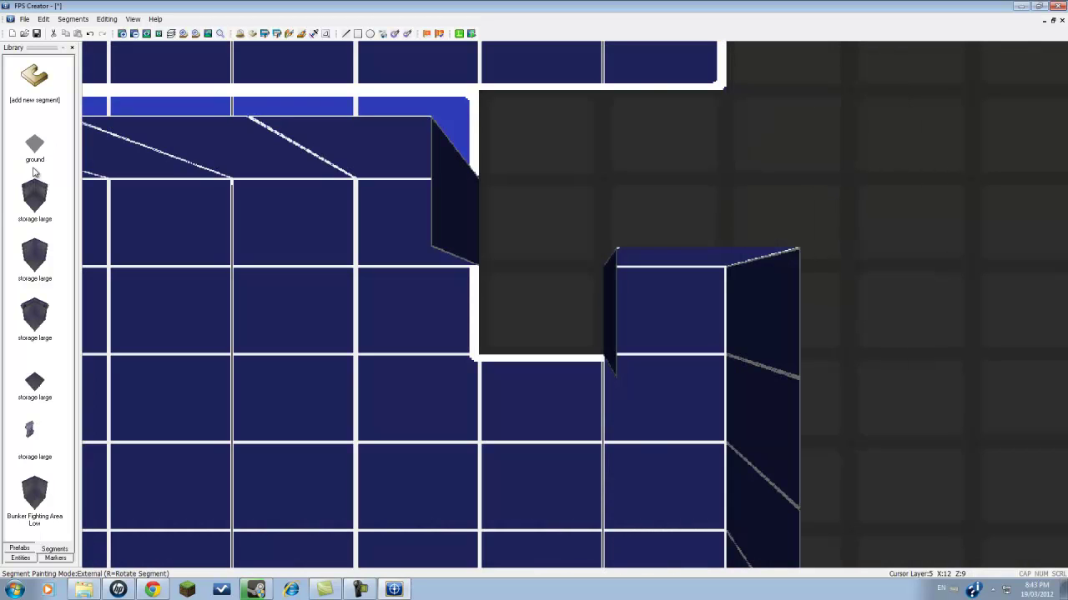
# Step: Try to fill the gap at the room's upper-right corner with tiles at X:12 Z:8 and X:13 Z:8
pyautogui.click(34, 204)
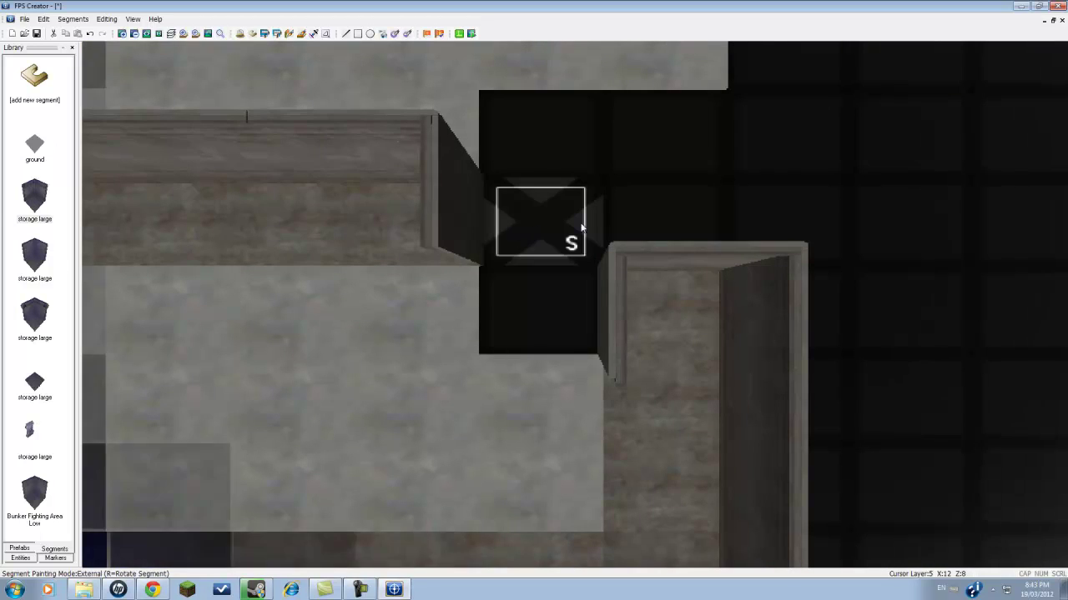
pyautogui.click(550, 226)
pyautogui.rightClick(558, 218)
pyautogui.click(561, 218)
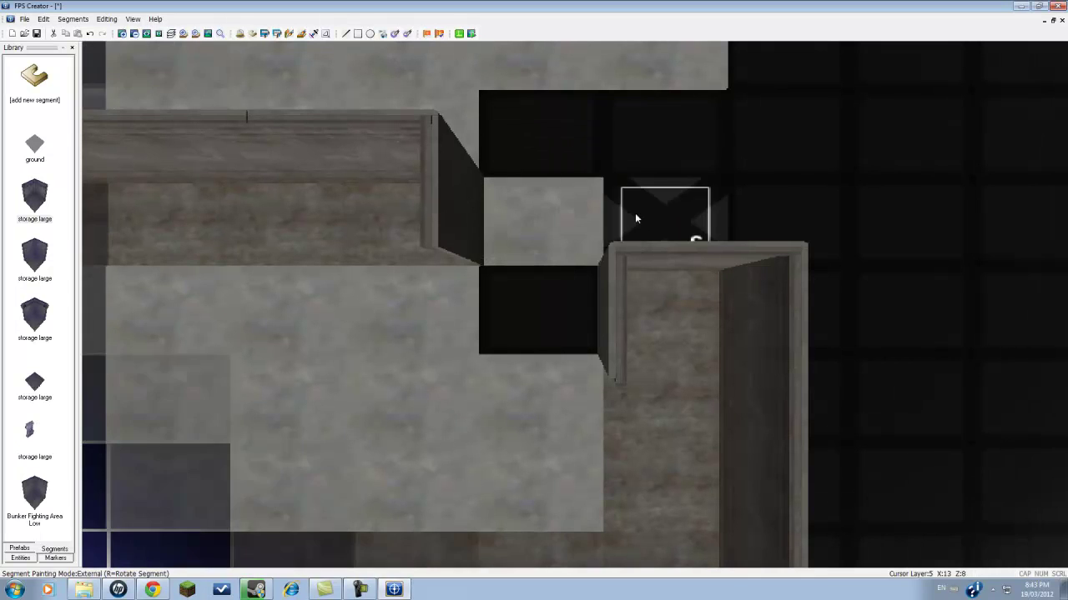
pyautogui.click(634, 213)
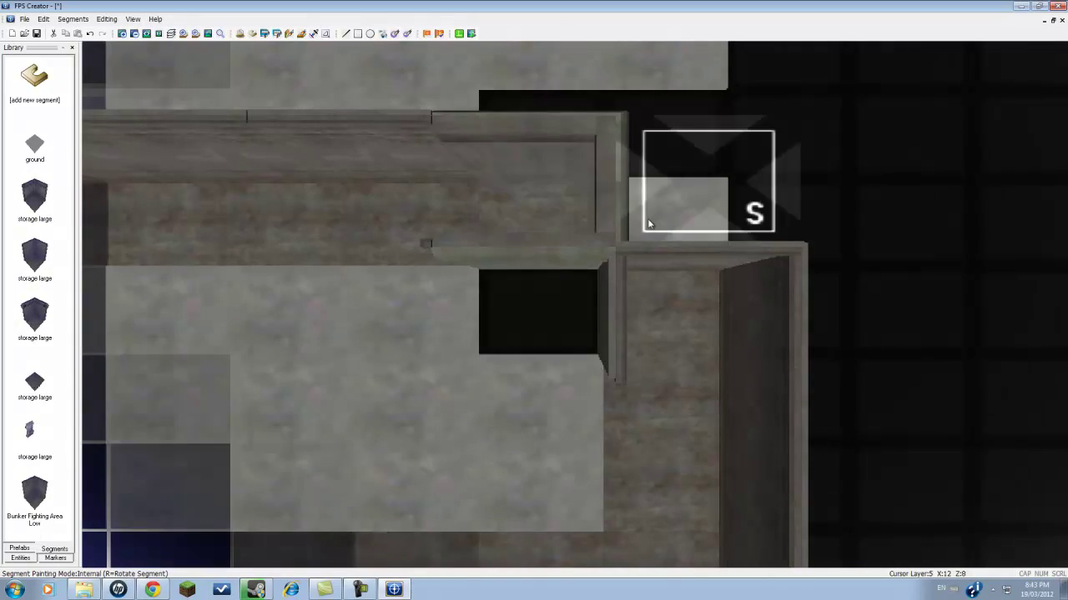
pyautogui.scroll(-5, 617, 165)
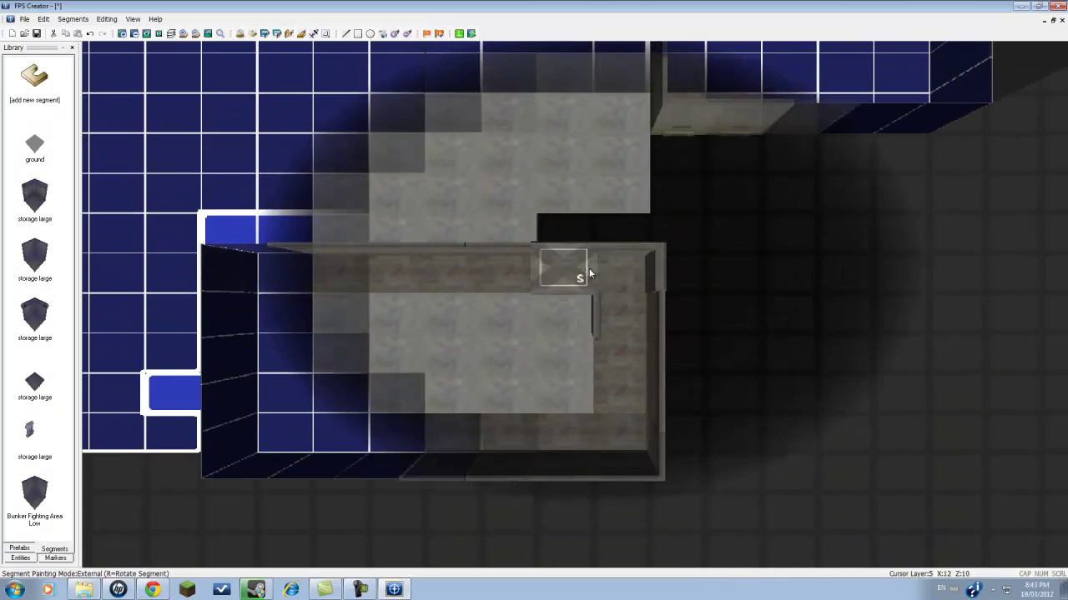
pyautogui.scroll(5, 589, 274)
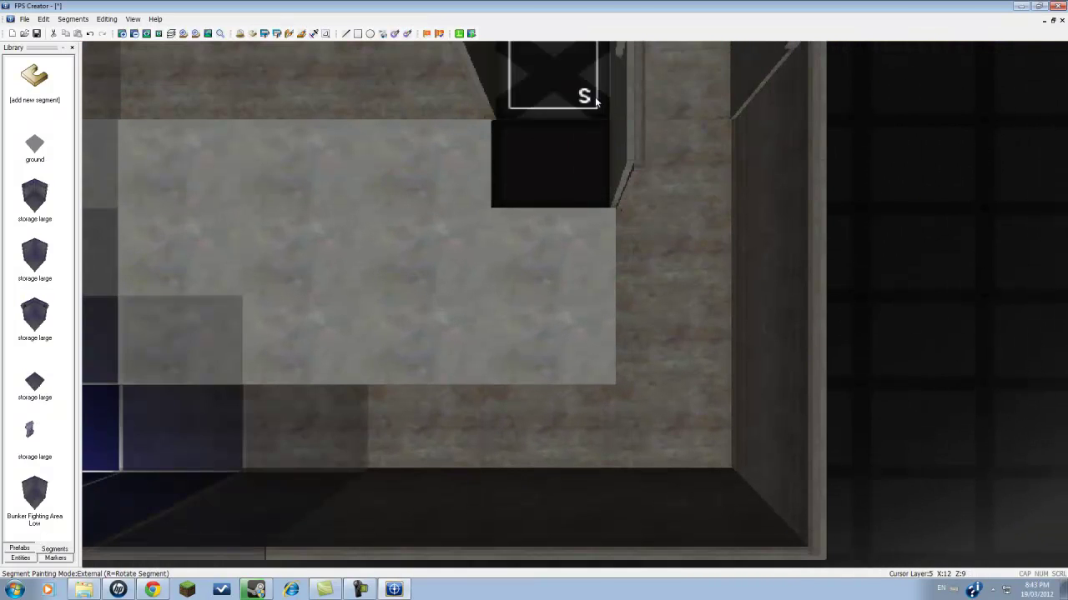
pyautogui.scroll(-5, 618, 115)
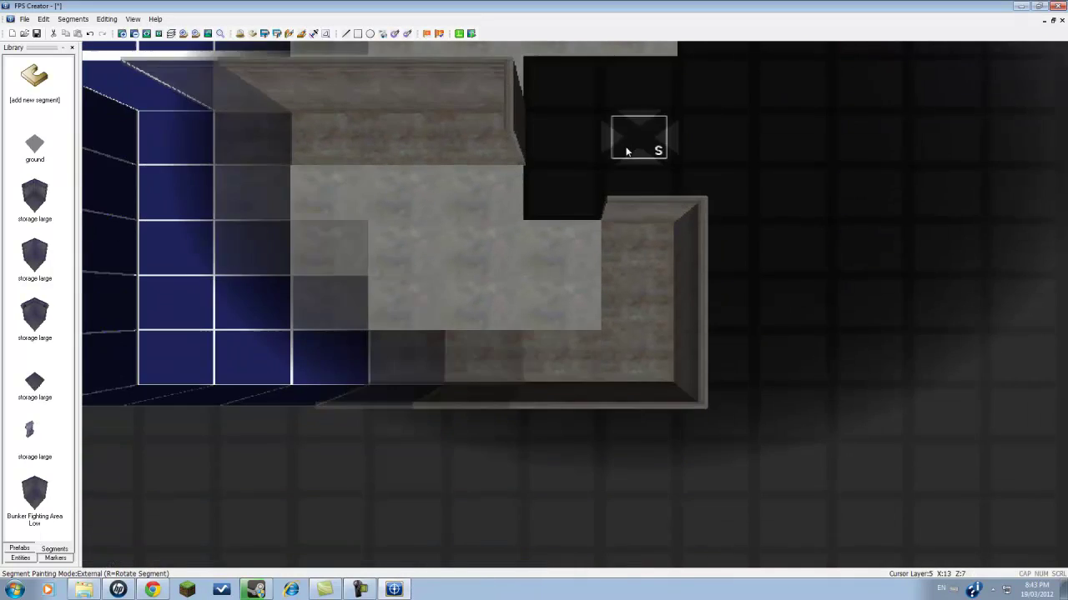
# Step: Try to fill the opened corner at X:12 Z:8 and X:13 Z:8 with ground tiles
pyautogui.press('Up')
pyautogui.moveTo(577, 187); pyautogui.dragTo(623, 208)
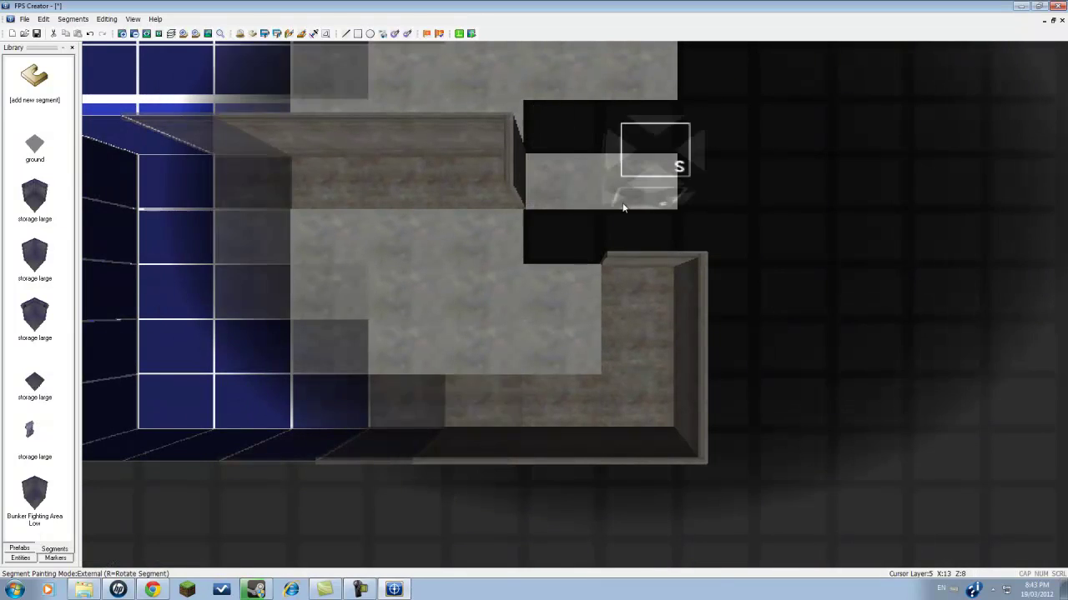
pyautogui.hotkey('ctrl', 'z')
pyautogui.hotkey('ctrl', 'z')
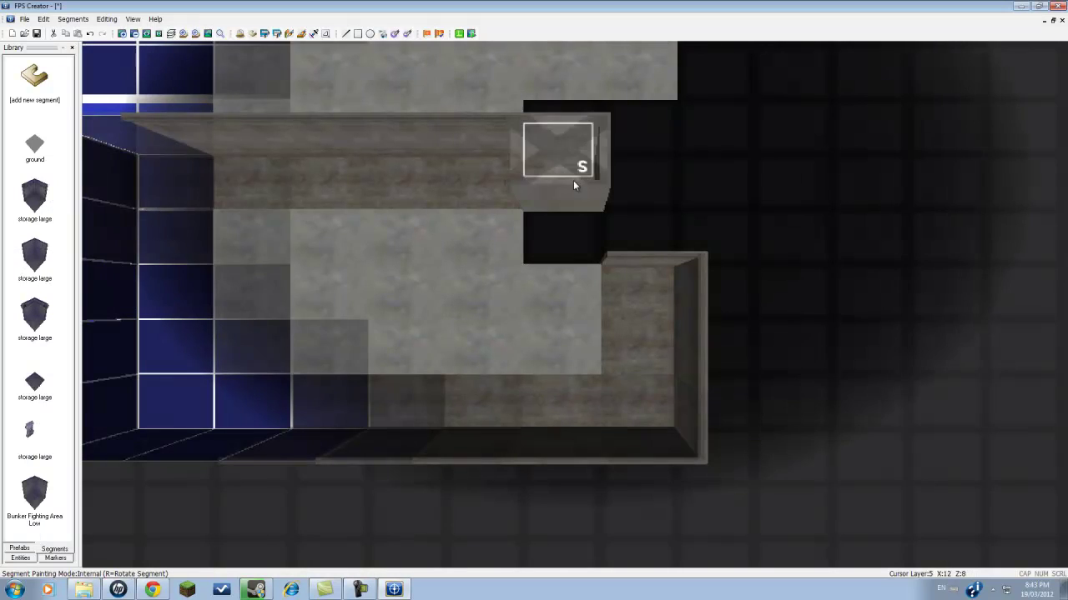
# Step: Rebuild the room's opened upper-right corner with Bunker Fighting Area Low segments at X:12 to X:13, Z:8 to Z:9
pyautogui.moveTo(573, 180)
pyautogui.mouseDown()
pyautogui.moveTo(646, 202)
pyautogui.moveTo(644, 220)
pyautogui.mouseUp()
pyautogui.press('Left')
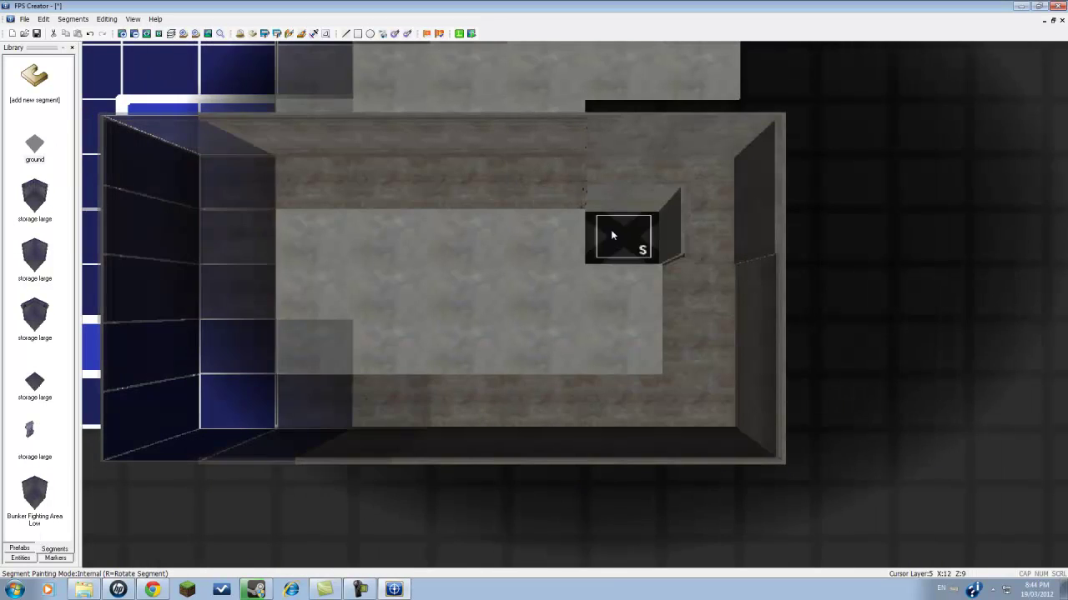
pyautogui.click(611, 229)
pyautogui.press('Left')
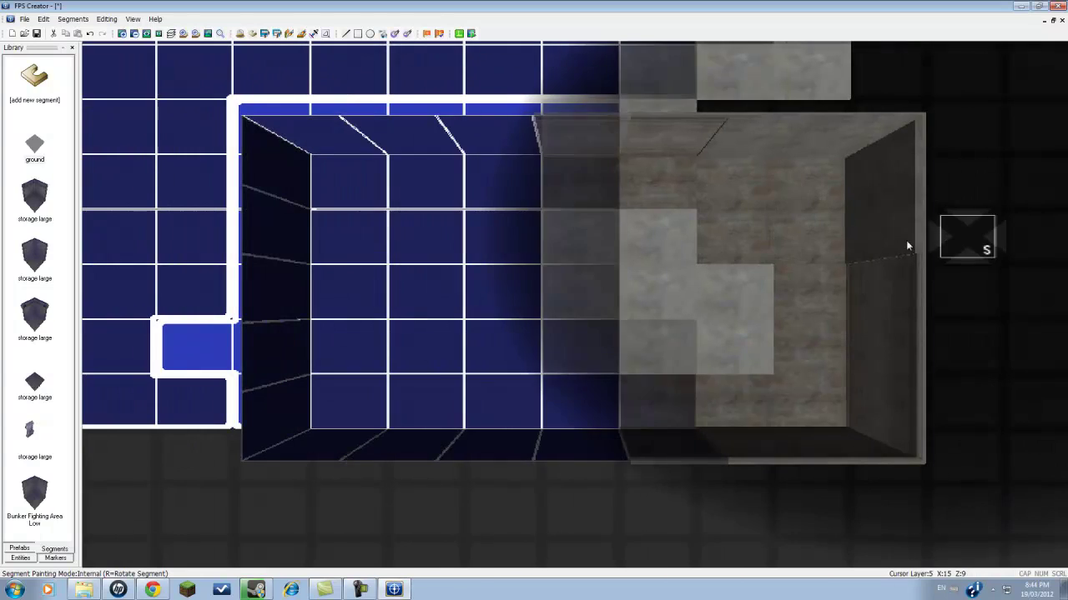
# Step: Cover the remaining ground patch inside the room with Bunker Fighting Area Low floor segments
pyautogui.press('Left')
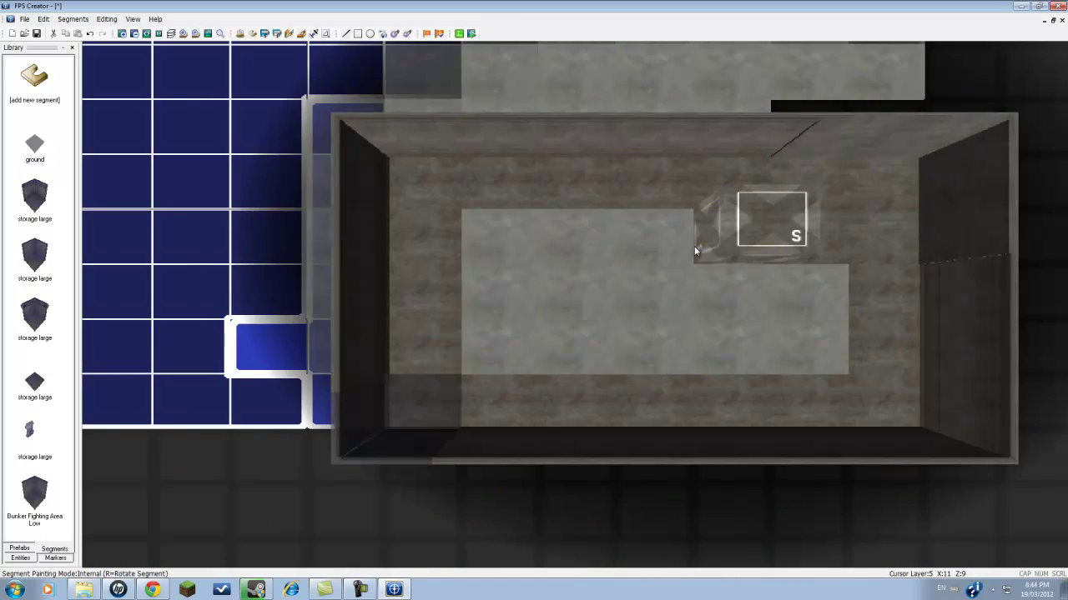
pyautogui.moveTo(695, 247)
pyautogui.mouseDown()
pyautogui.moveTo(524, 251)
pyautogui.moveTo(456, 330)
pyautogui.moveTo(501, 304)
pyautogui.moveTo(582, 339)
pyautogui.moveTo(759, 349)
pyautogui.moveTo(867, 289)
pyautogui.moveTo(672, 306)
pyautogui.moveTo(590, 289)
pyautogui.mouseUp()
pyautogui.press('Right')
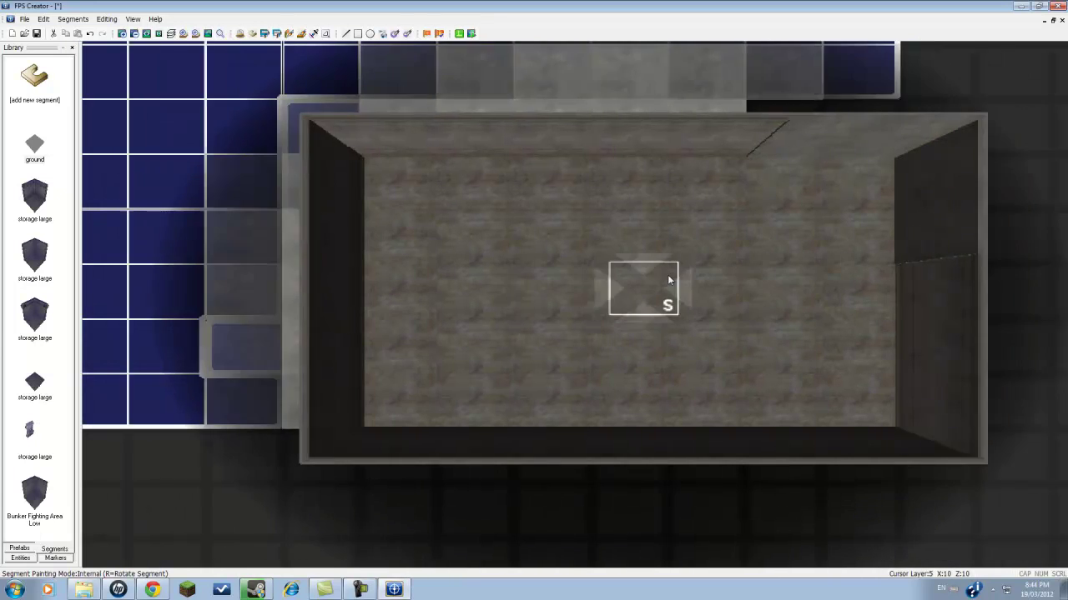
# Step: Try to fill the gap above the room's upper-right corner with bunker segments at X:12 Z:7 and X:13 Z:7
pyautogui.scroll(-5, 669, 281)
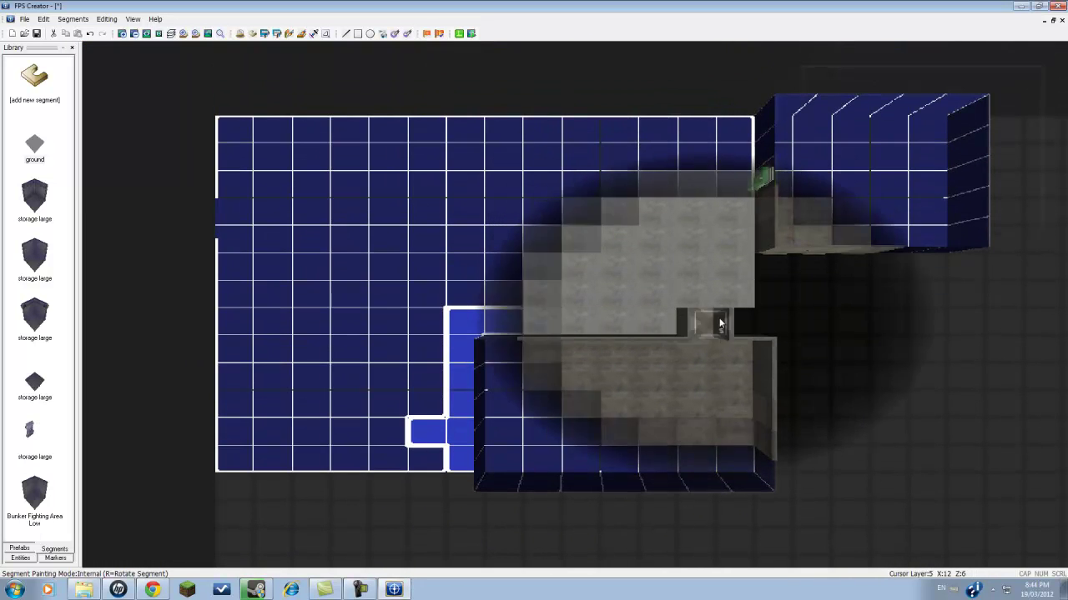
pyautogui.moveTo(720, 323); pyautogui.dragTo(739, 328)
pyautogui.press('Left')
pyautogui.press('Right')
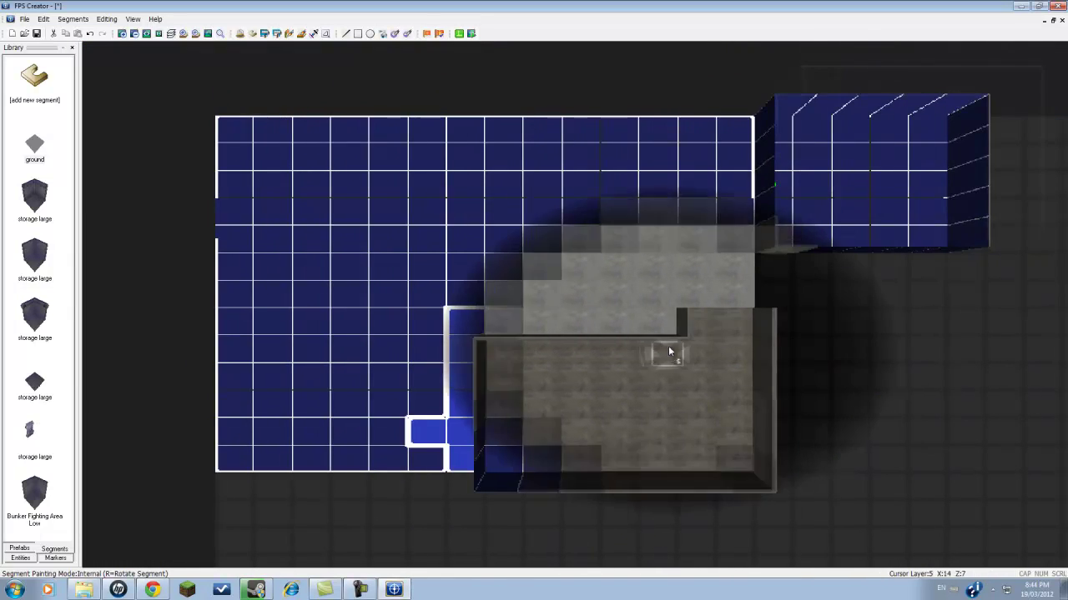
# Step: Replace the bunker segments at X:12 Z:7 and X:13 Z:7 with ground tiles
pyautogui.scroll(5, 668, 349)
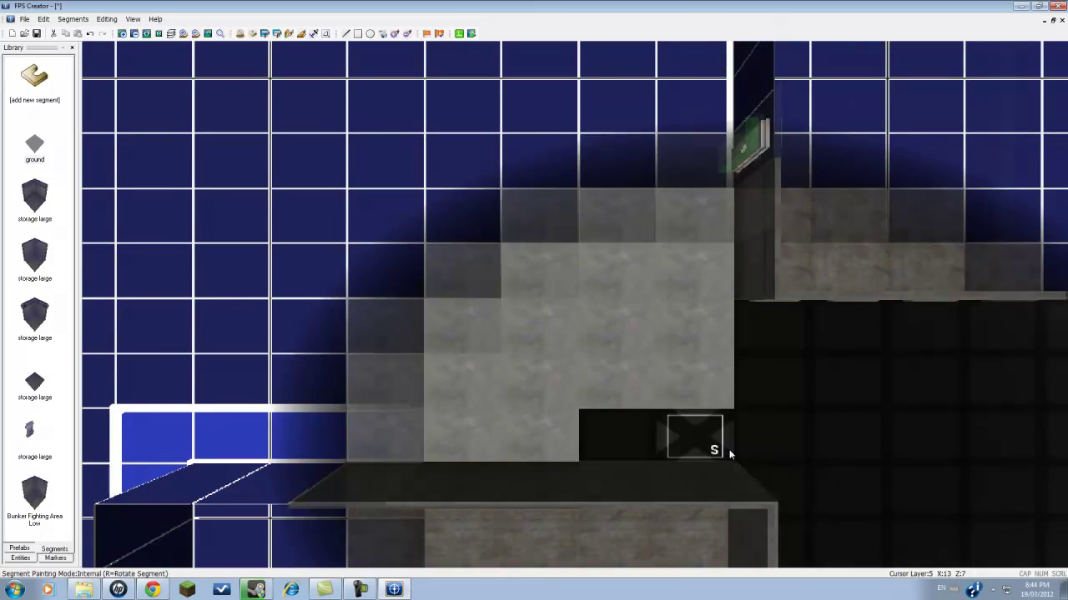
pyautogui.press('Down')
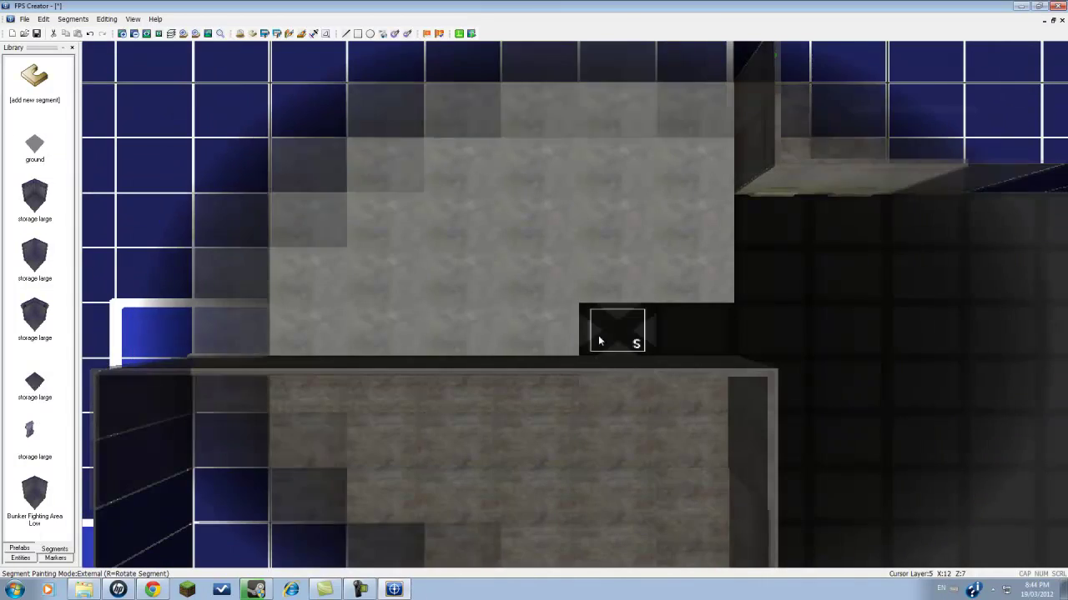
pyautogui.scroll(-3, 559, 309)
pyautogui.scroll(-2, 599, 241)
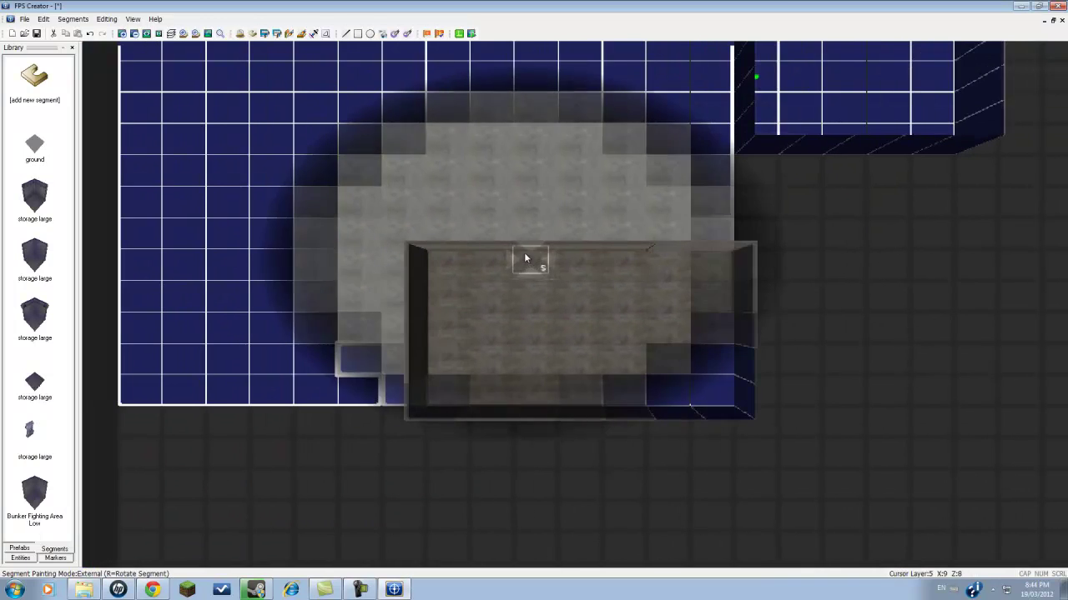
pyautogui.scroll(5, 527, 250)
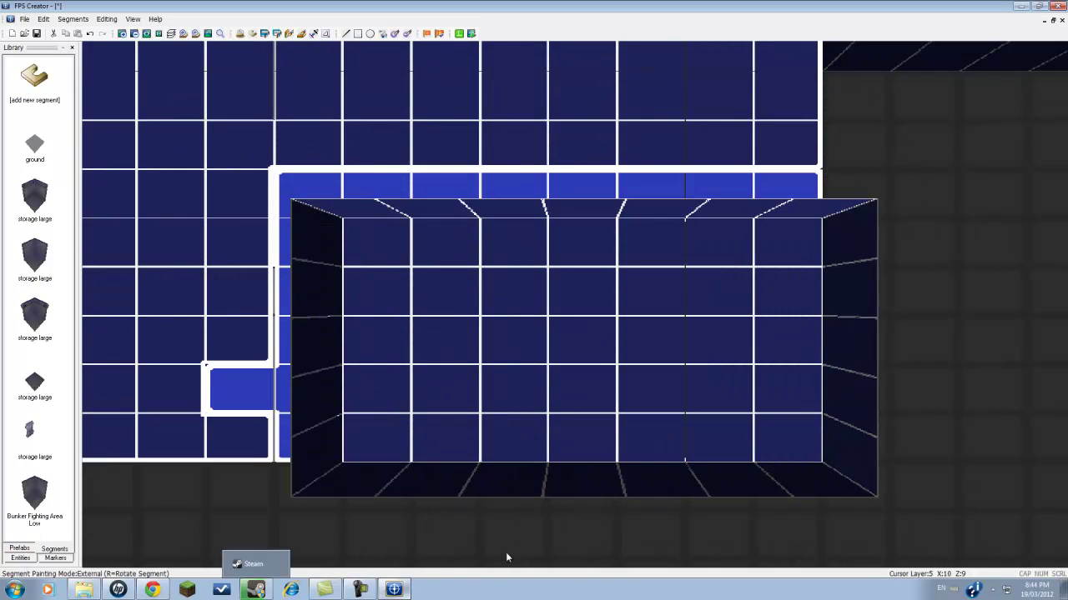
pyautogui.click(373, 591)
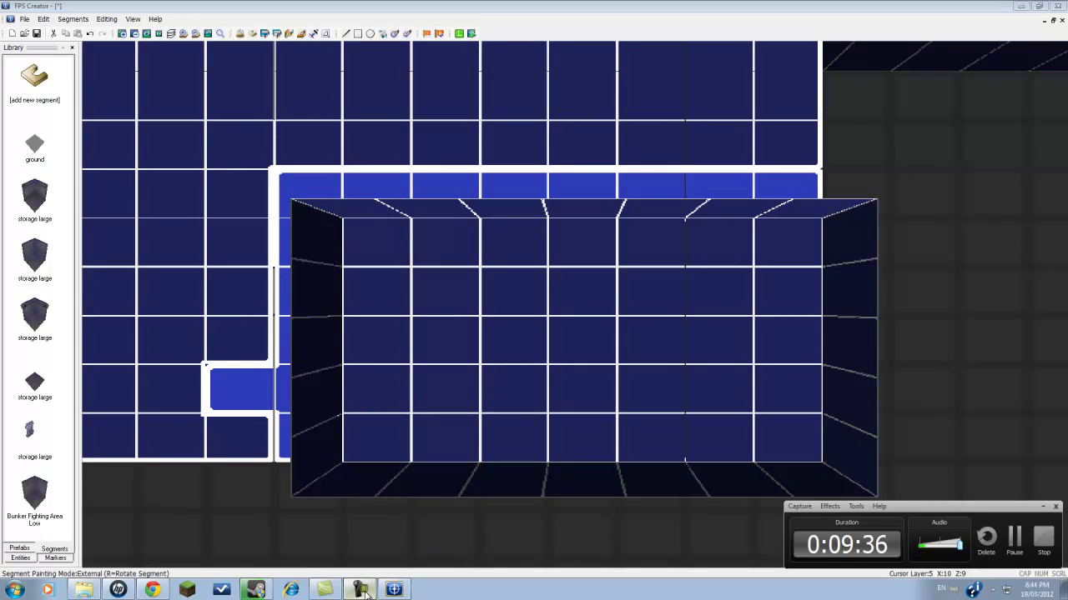
pyautogui.click(55, 100)
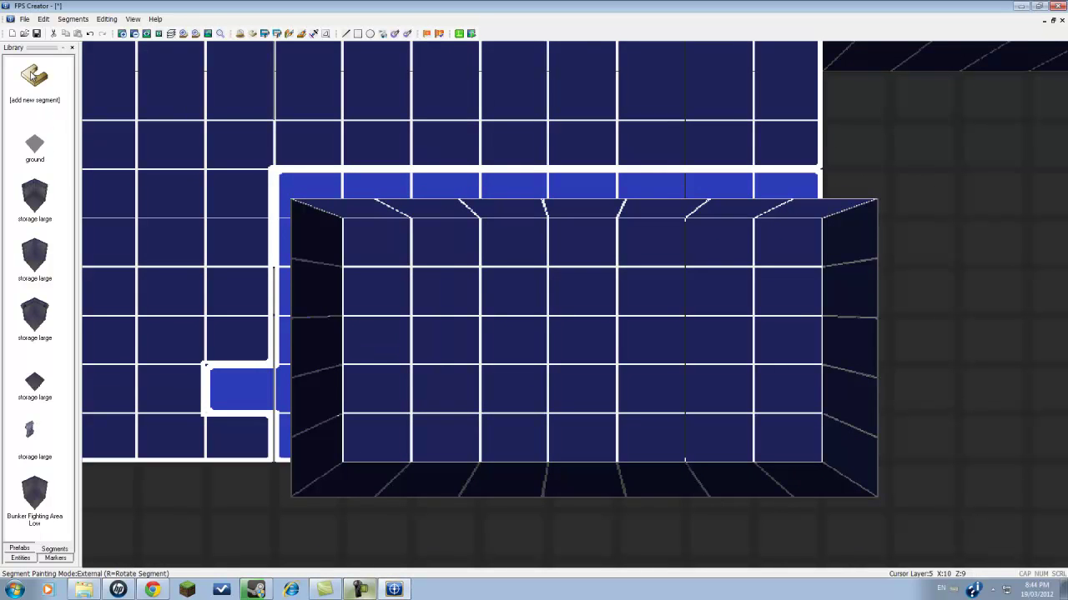
# Step: Browse the segment library for doors, going through Modern Day 2 rooms and scifi scenery to the ww2 scenery category
pyautogui.click(25, 78)
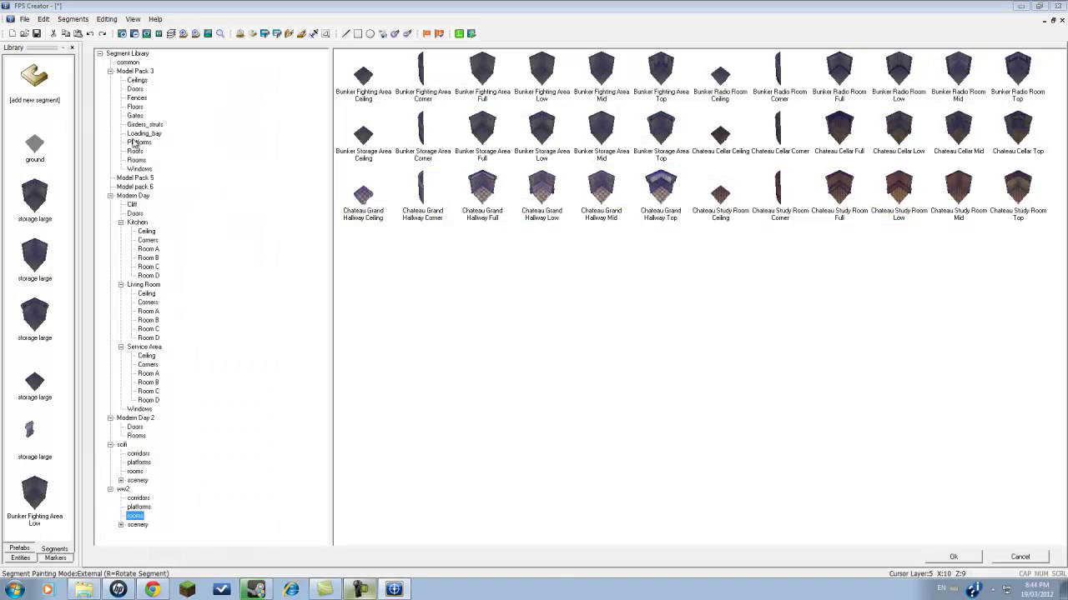
pyautogui.click(147, 329)
pyautogui.click(135, 435)
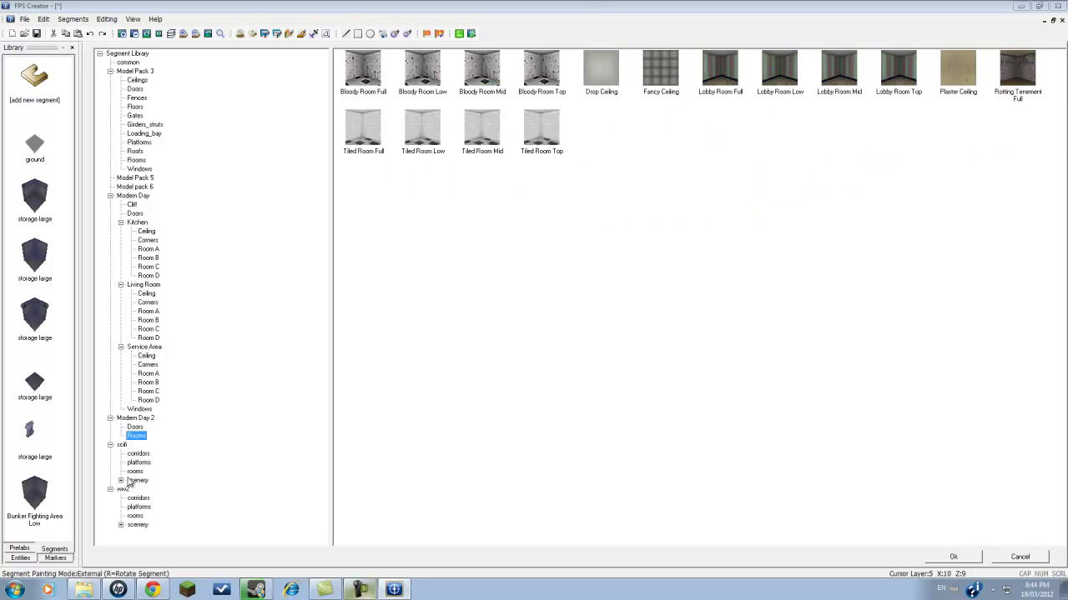
pyautogui.click(132, 481)
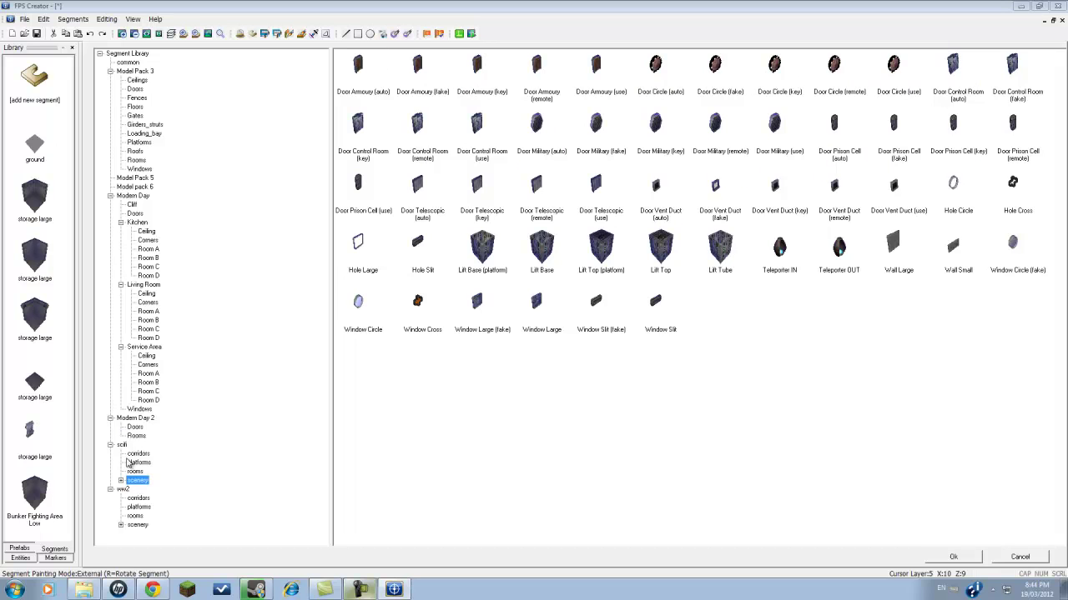
pyautogui.click(138, 525)
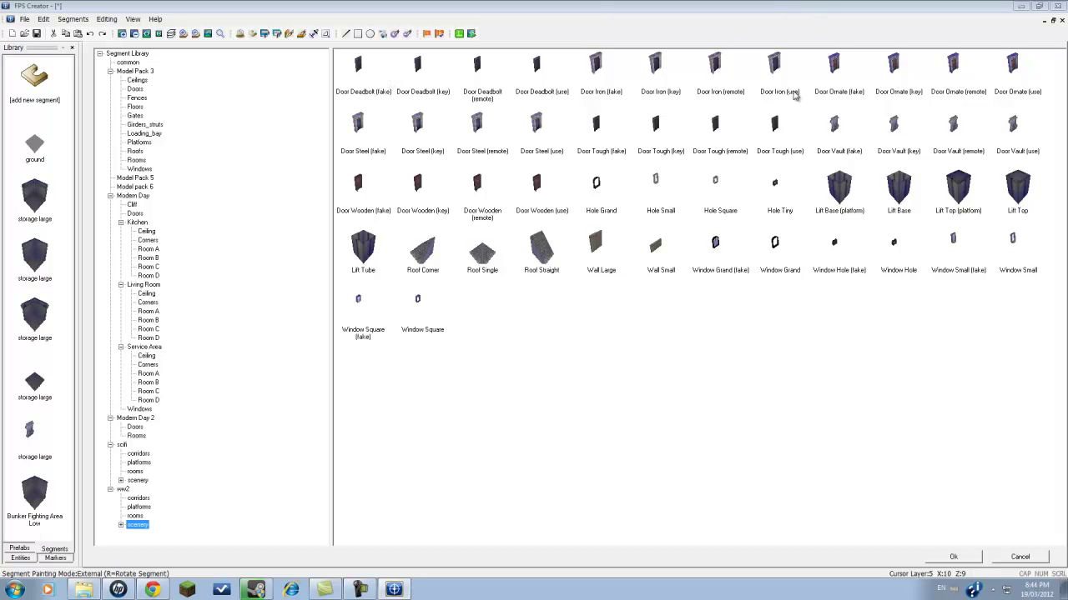
# Step: Go through the Door Deadbolt fake, key and remote variants and add the Door Deadbolt (use) segment to the level's library
pyautogui.click(365, 80)
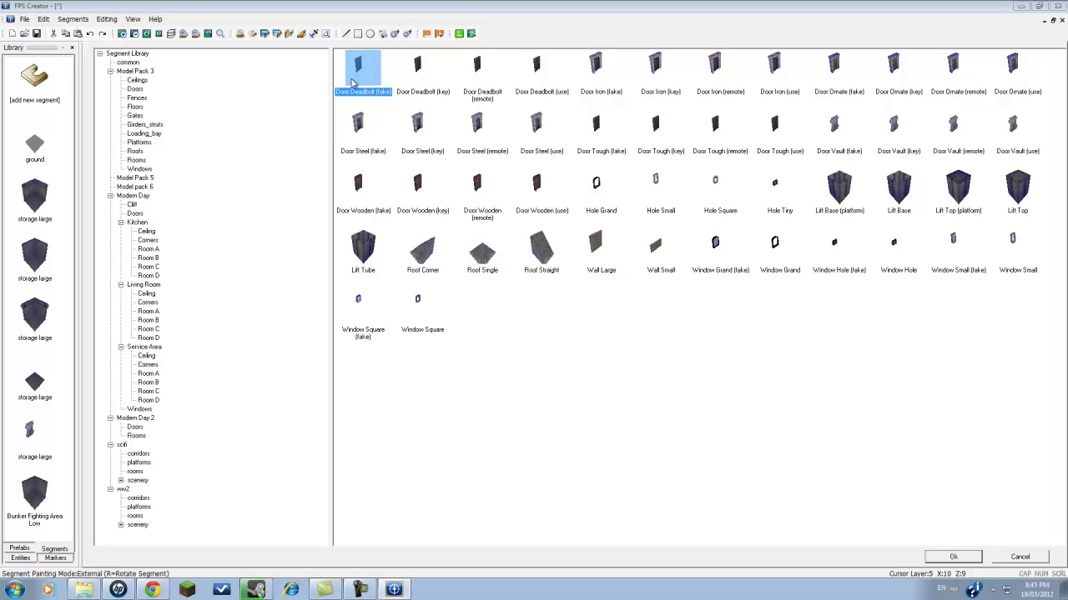
pyautogui.click(422, 73)
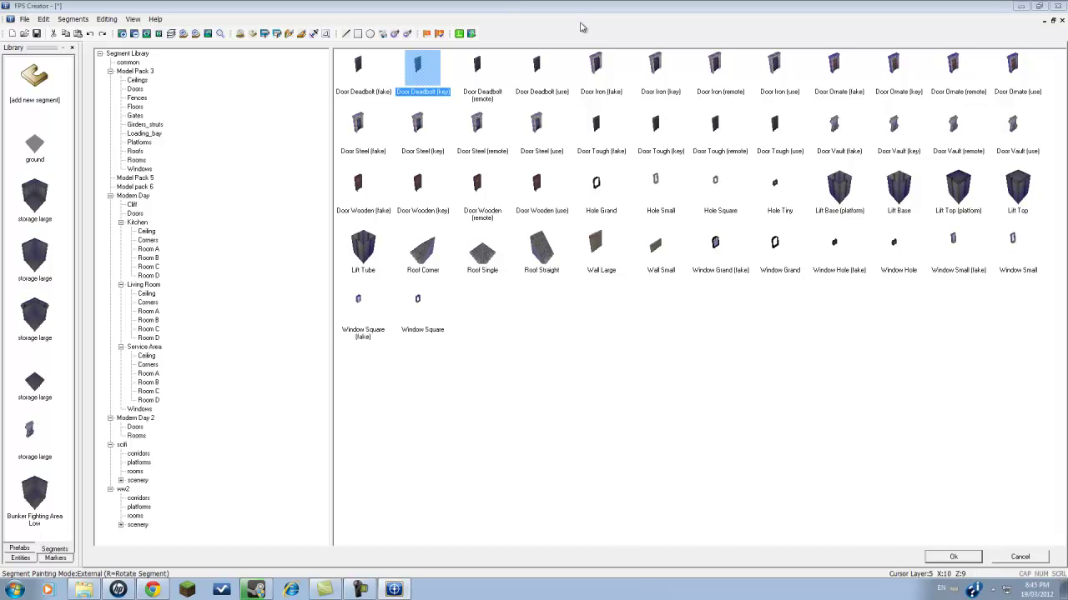
pyautogui.click(478, 75)
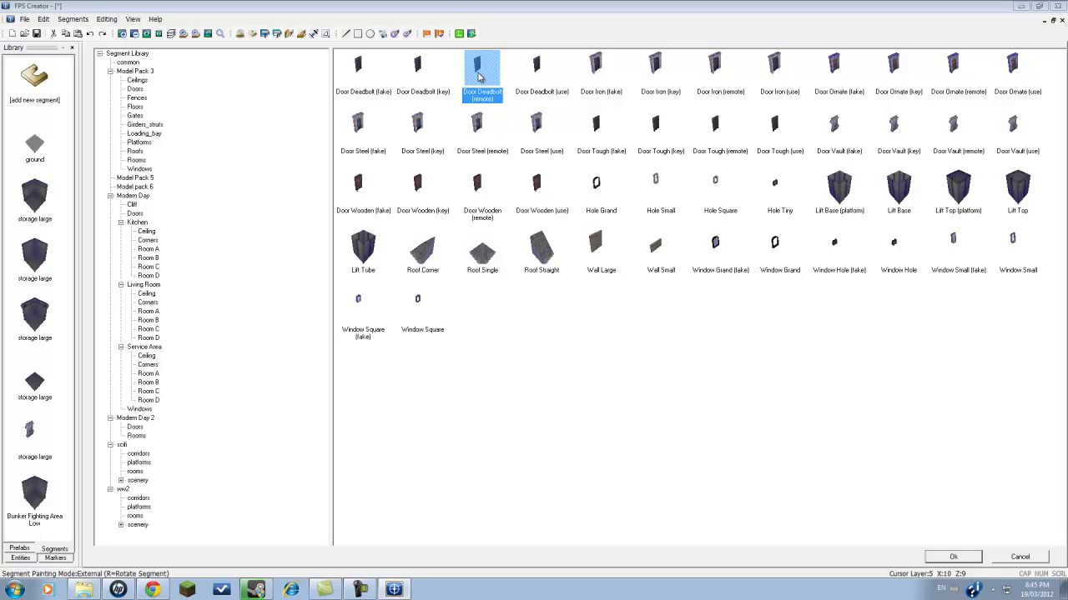
pyautogui.click(527, 77)
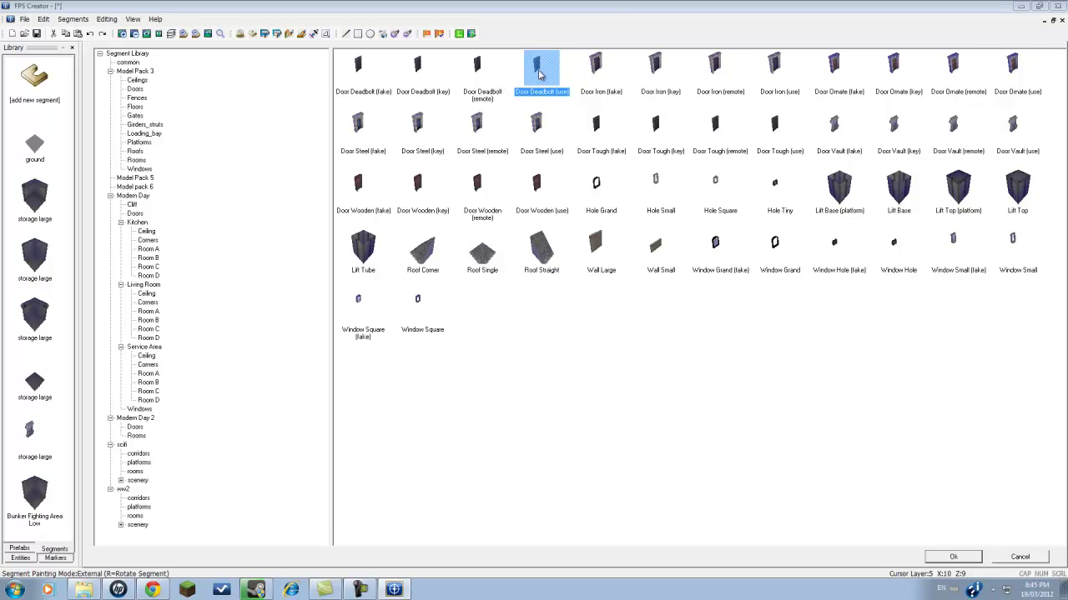
pyautogui.doubleClick(538, 71)
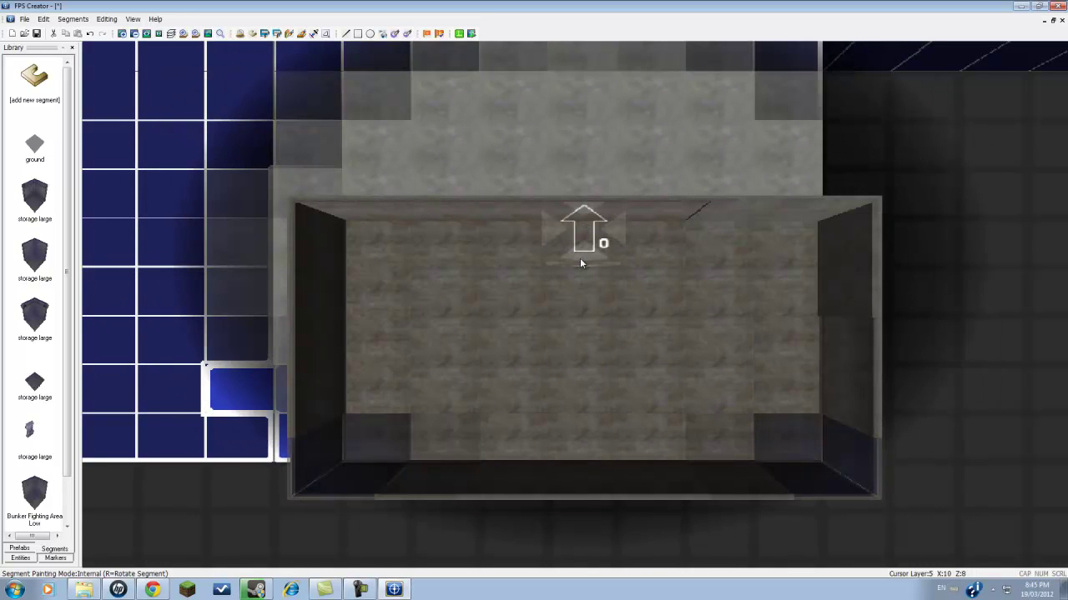
# Step: Rotate the deadbolt door through a full turn to face the room's upper wall and place it there at X:10 Z:8
pyautogui.press('r')
pyautogui.press('r')
pyautogui.press('r')
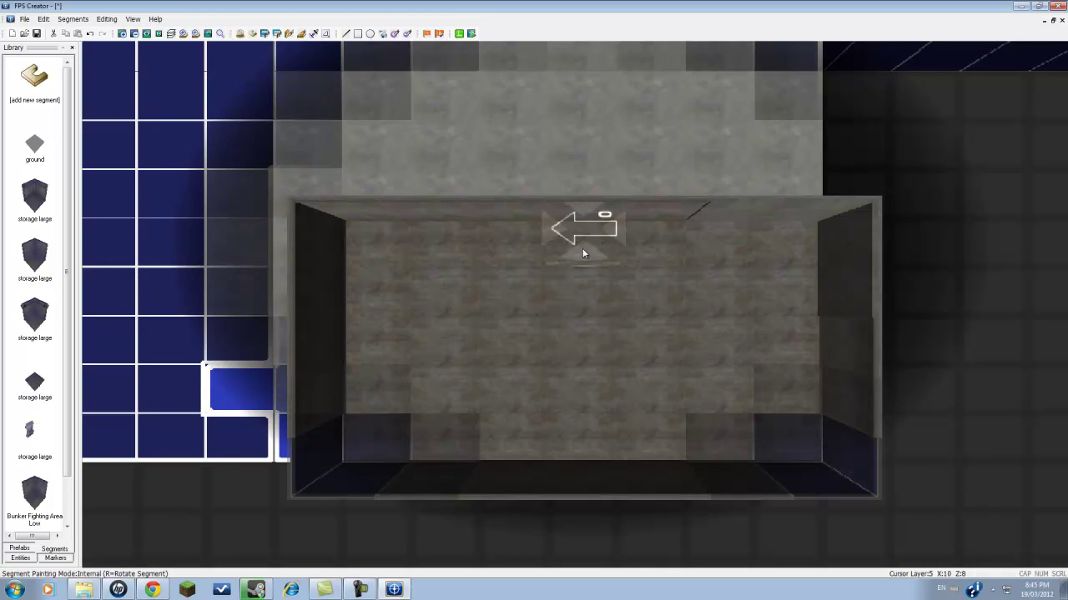
pyautogui.press('r')
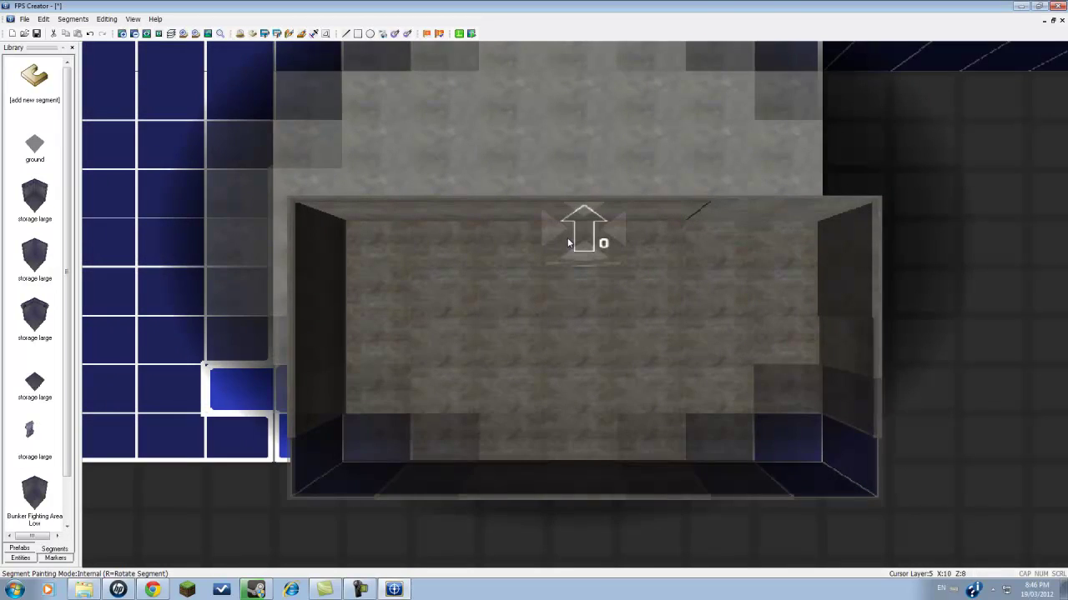
pyautogui.click(568, 242)
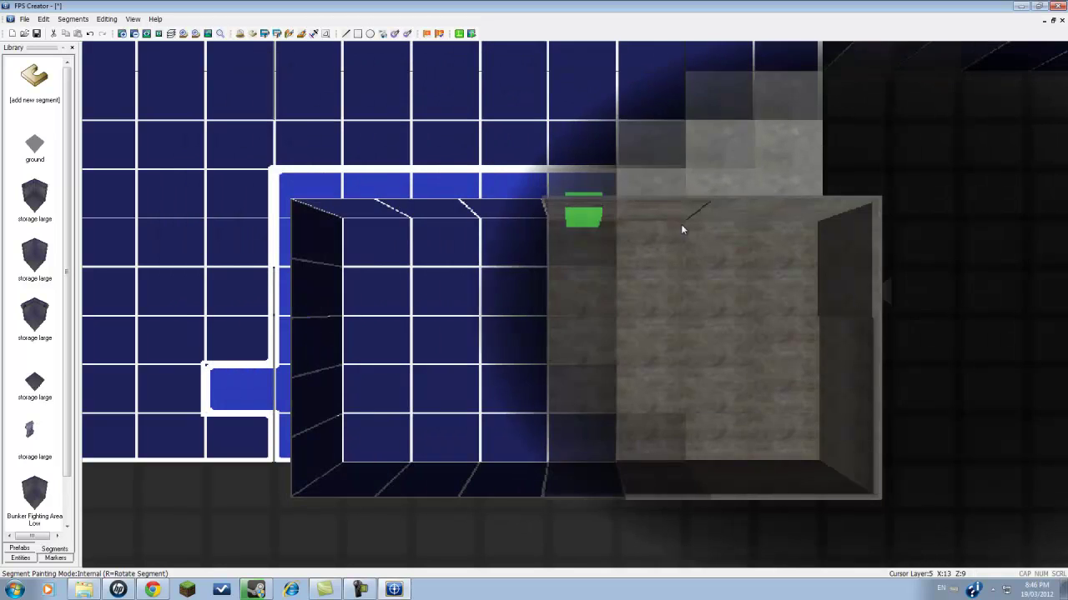
# Step: Examine the bunker room's new door and its position relative to the surrounding ground and the storage room
pyautogui.scroll(-5, 578, 213)
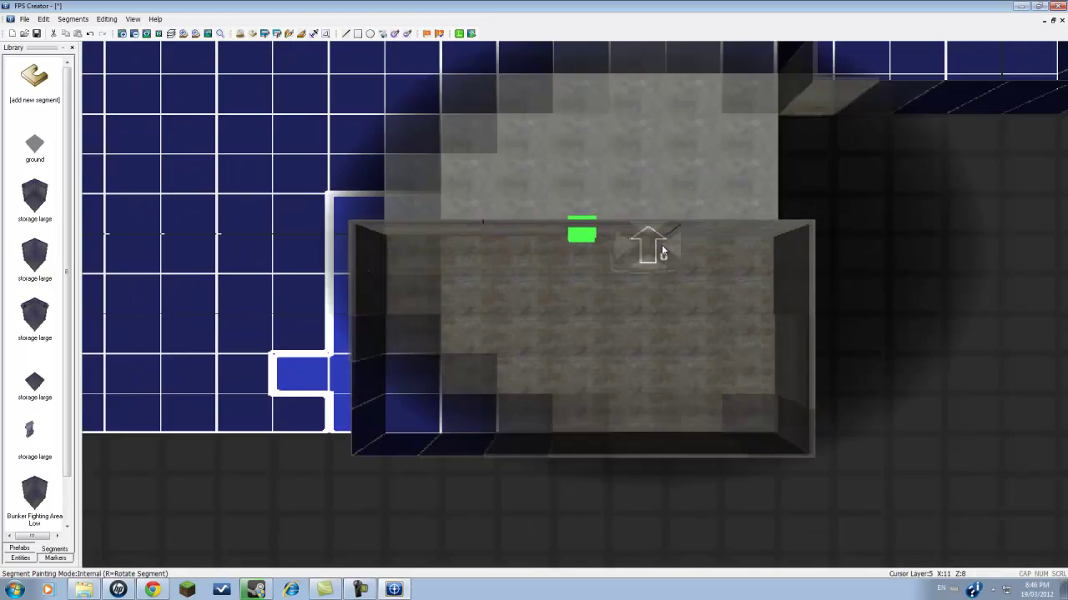
pyautogui.scroll(-1, 651, 250)
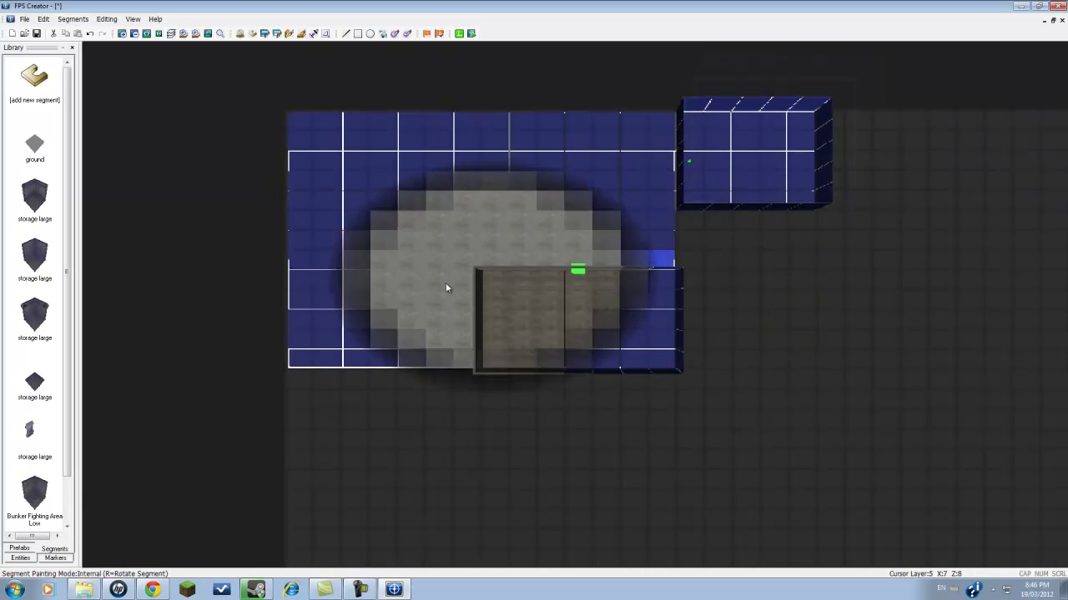
pyautogui.scroll(6, 531, 300)
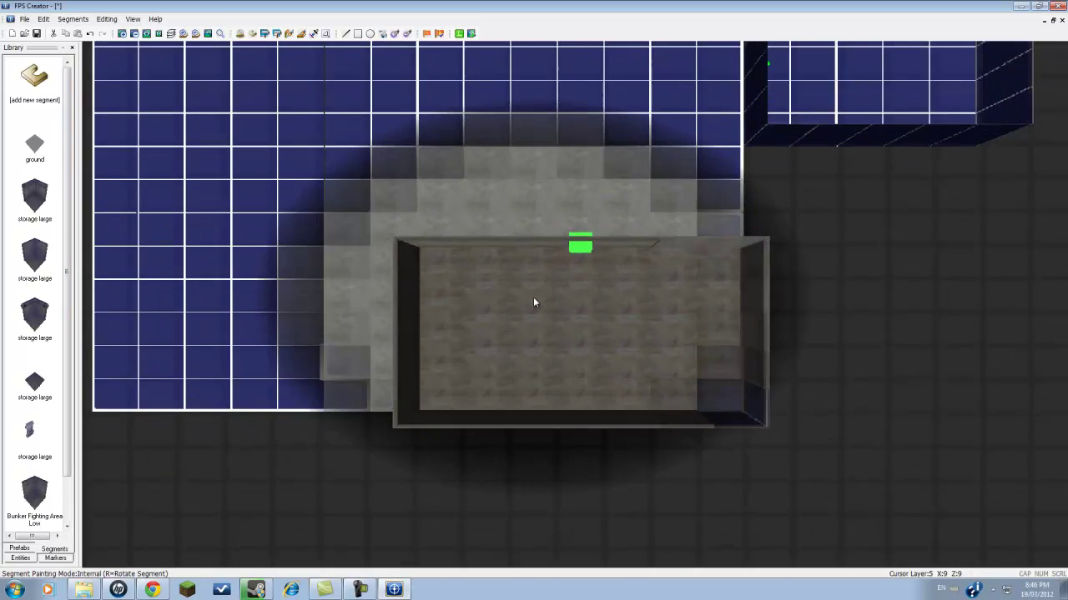
pyautogui.scroll(1, 534, 302)
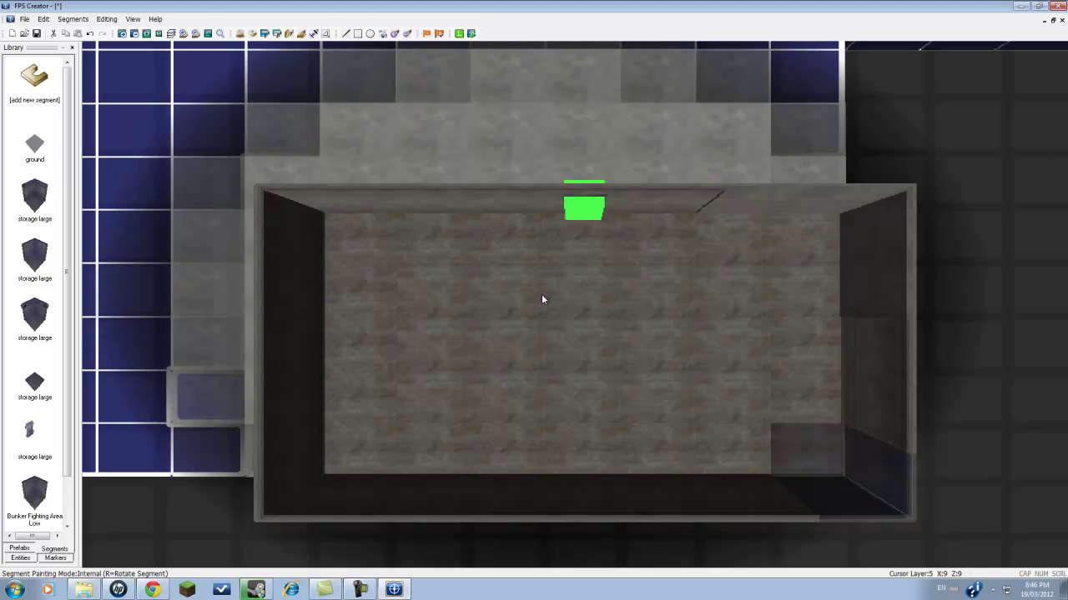
pyautogui.scroll(-3, 542, 300)
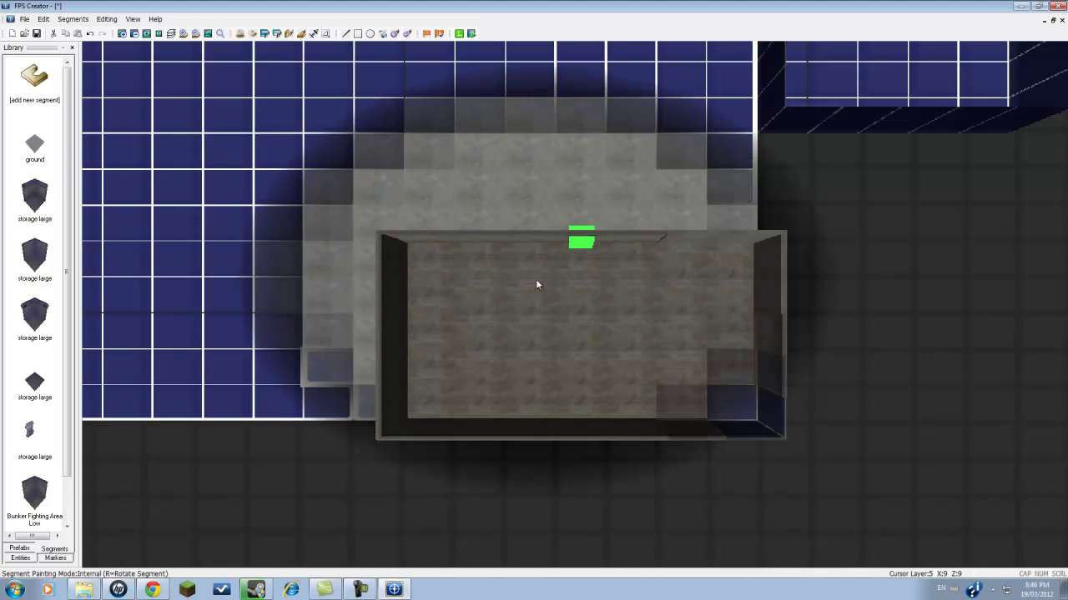
pyautogui.scroll(4, 538, 279)
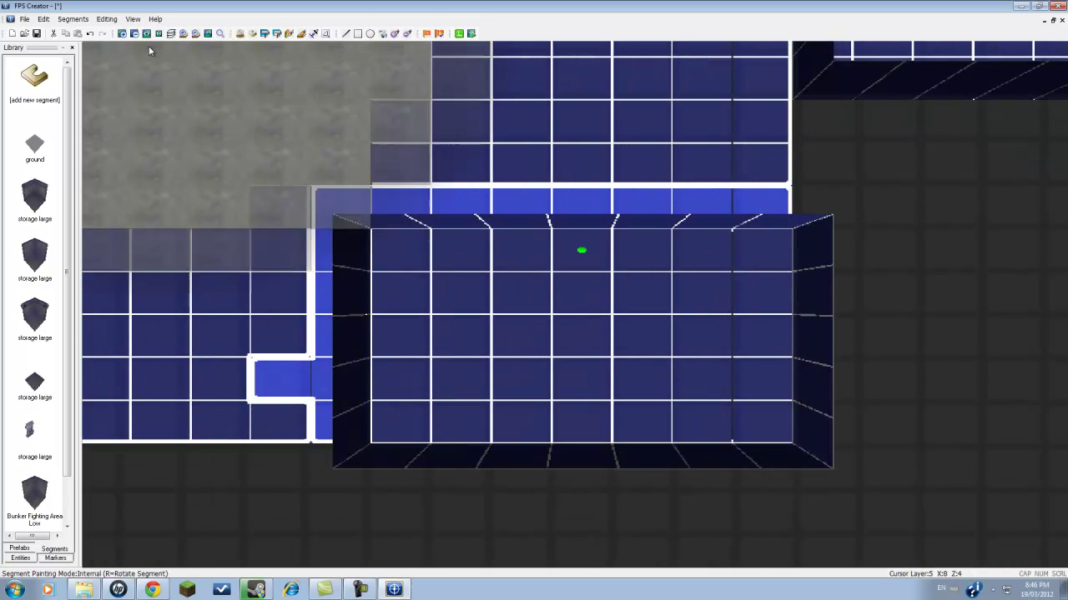
pyautogui.press('Up')
pyautogui.scroll(-3, 382, 253)
pyautogui.press('Right')
pyautogui.press('Down')
pyautogui.press('Left')
pyautogui.press('Up')
pyautogui.scroll(-4, 426, 221)
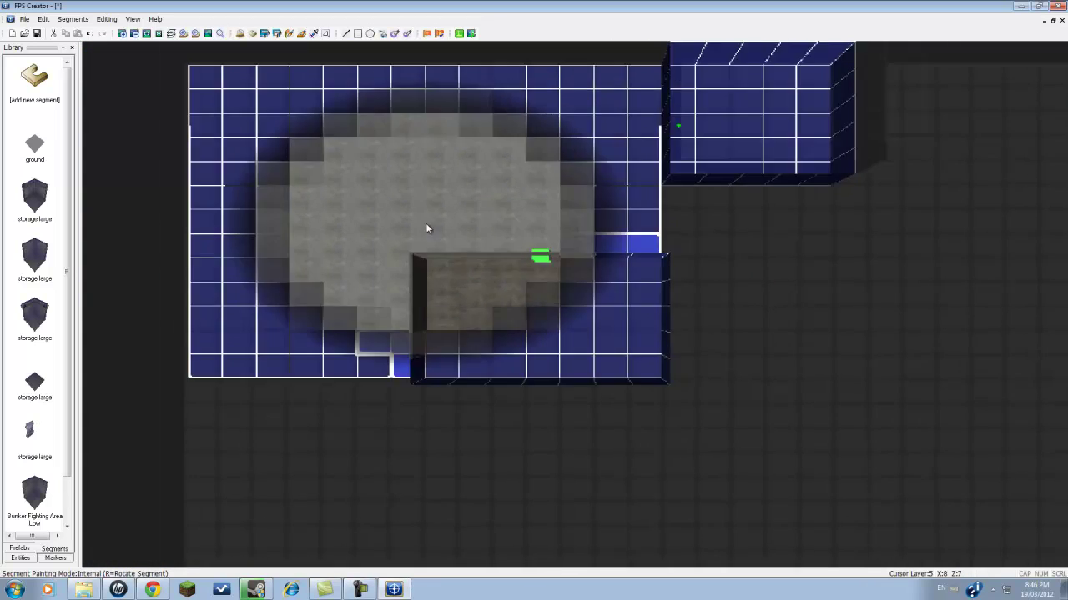
pyautogui.scroll(3, 626, 350)
pyautogui.scroll(4, 630, 376)
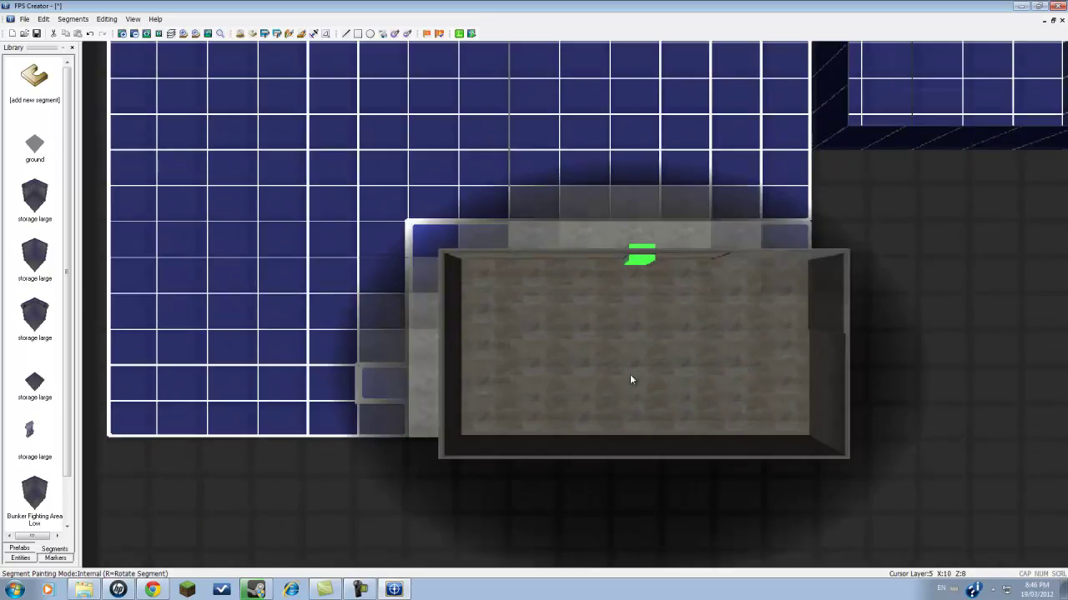
pyautogui.scroll(-3, 617, 358)
pyautogui.scroll(4, 645, 288)
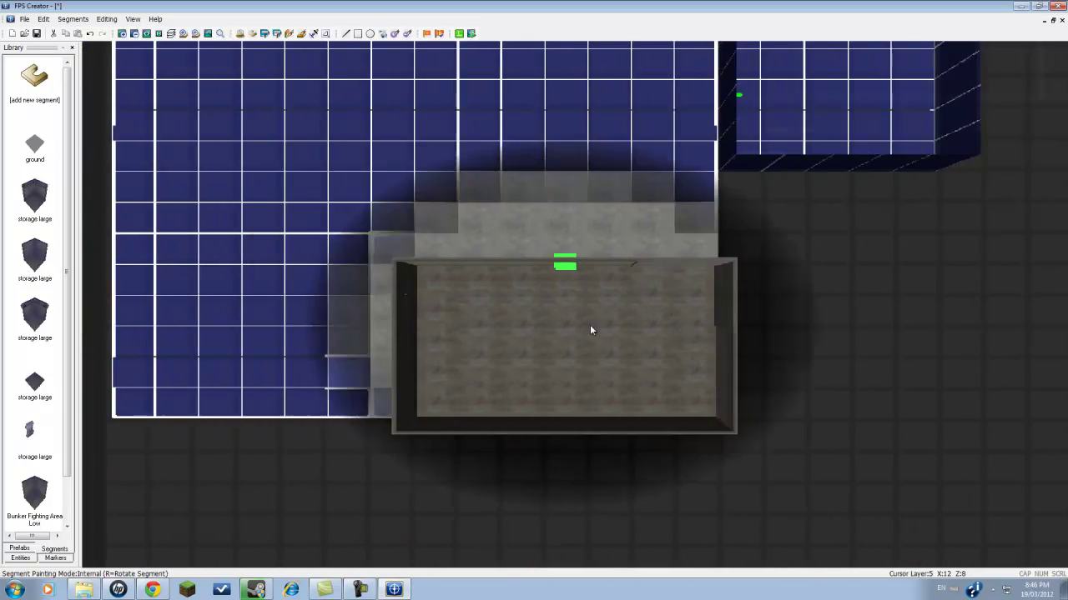
# Step: Examine the doors of the bunker room and the storage room and the stretch of ground between them
pyautogui.scroll(-4, 768, 208)
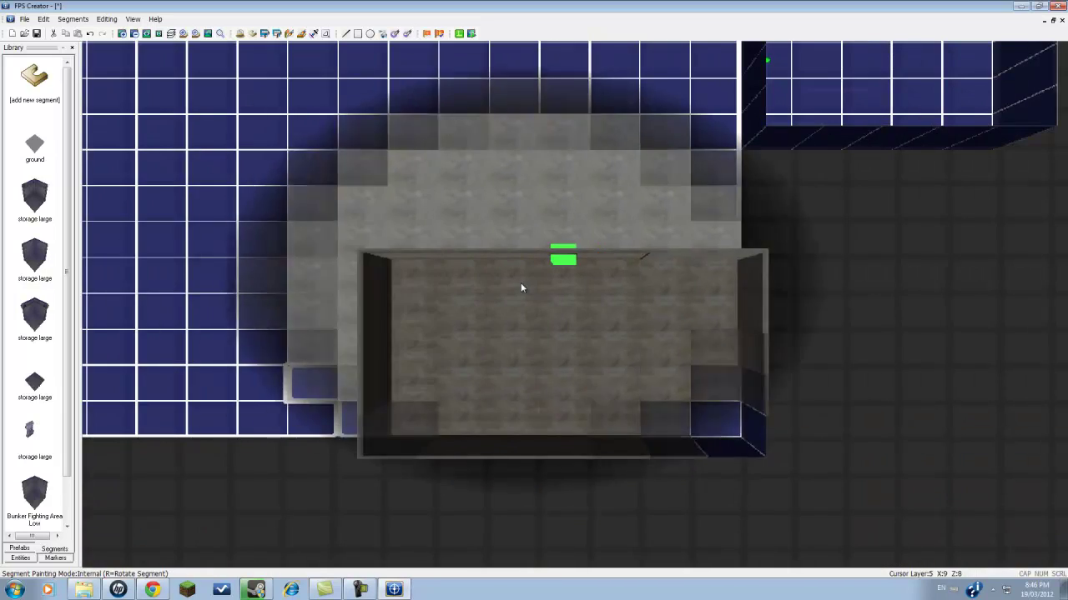
pyautogui.press('Left')
pyautogui.press('Up')
pyautogui.press('Up')
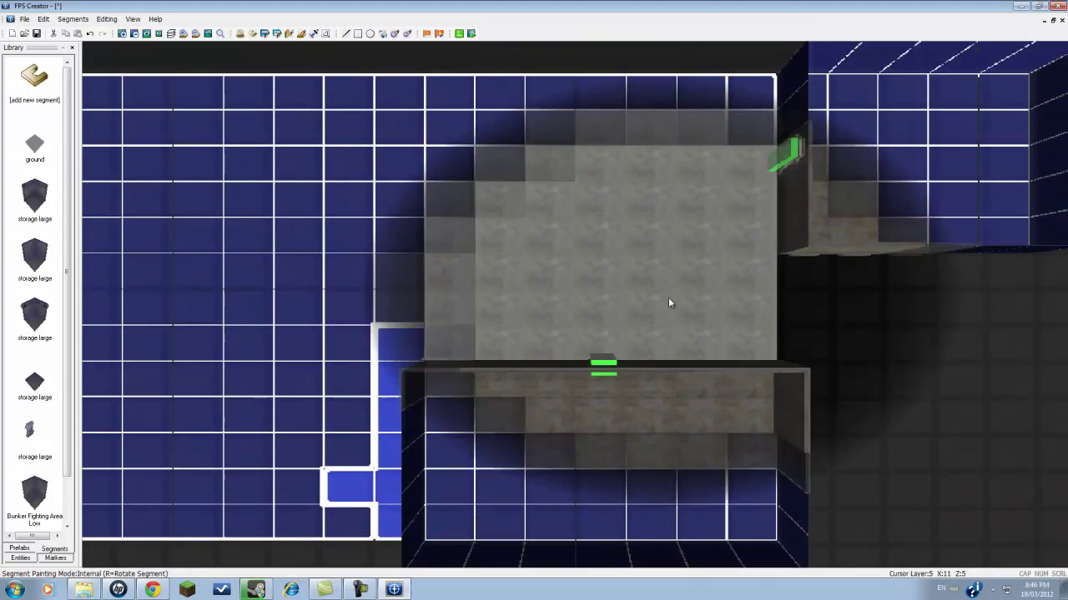
pyautogui.scroll(3, 684, 233)
pyautogui.press('Down')
pyautogui.scroll(-1, 734, 170)
pyautogui.press('Up')
pyautogui.scroll(-3, 734, 173)
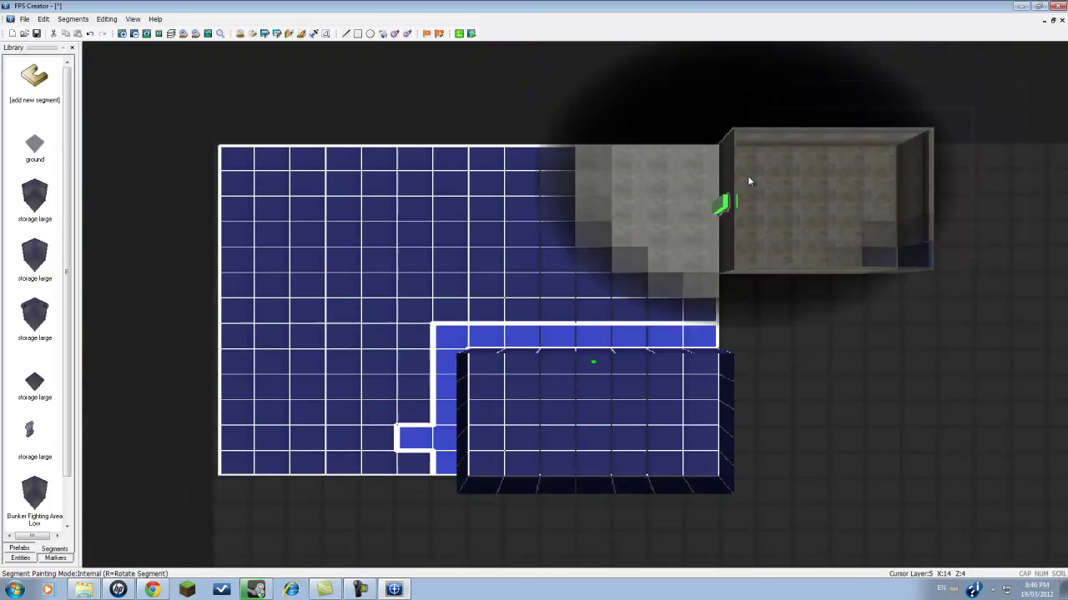
pyautogui.press('Up')
pyautogui.press('Up')
pyautogui.scroll(3, 698, 430)
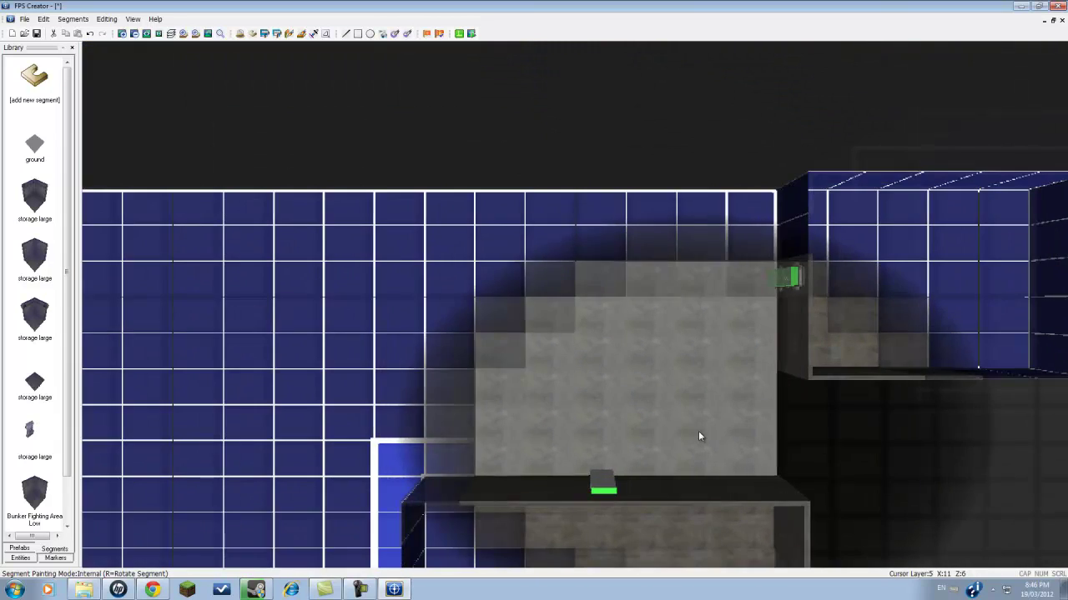
# Step: Examine the far end of the ground area, the overall level layout and the walled bunker room
pyautogui.scroll(-3, 697, 424)
pyautogui.press('Left')
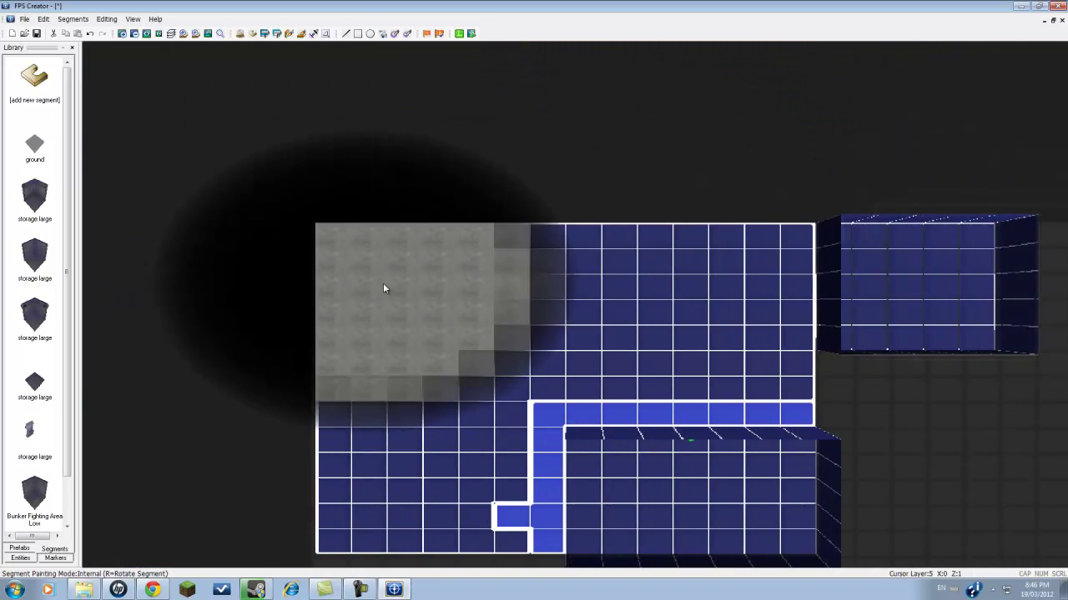
pyautogui.scroll(-3, 700, 353)
pyautogui.press('Up')
pyautogui.press('Down')
pyautogui.press('Right')
pyautogui.scroll(6, 534, 380)
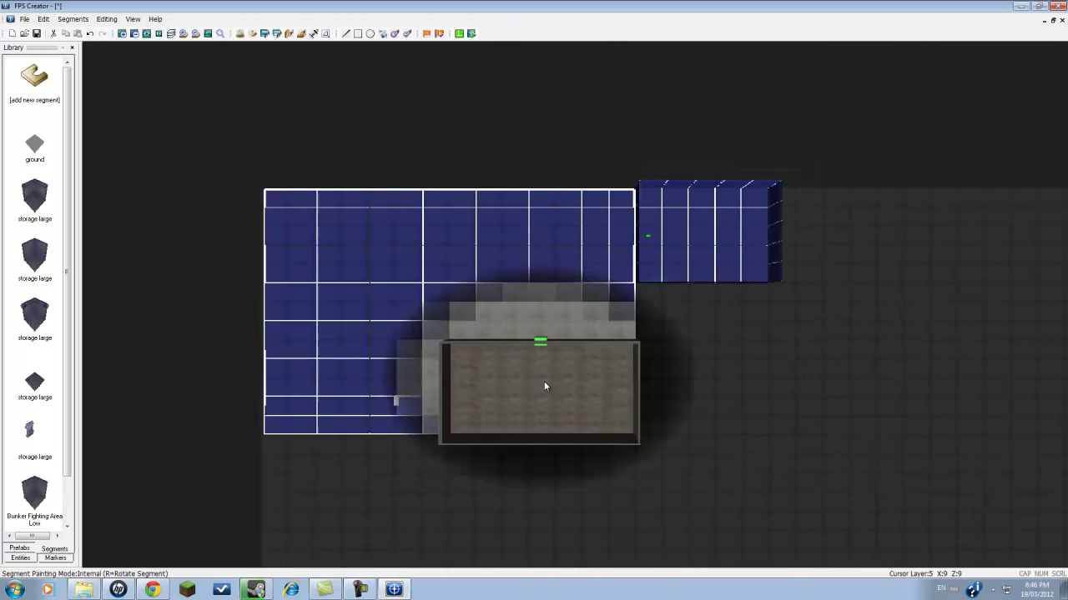
pyautogui.scroll(-1, 78, 374)
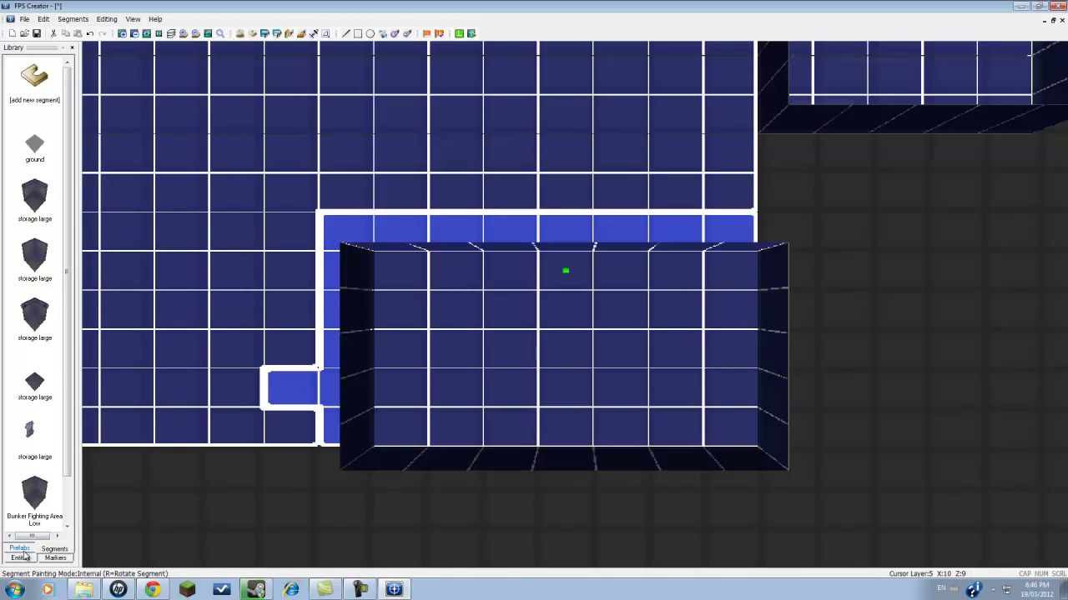
pyautogui.press('Up')
pyautogui.press('Down')
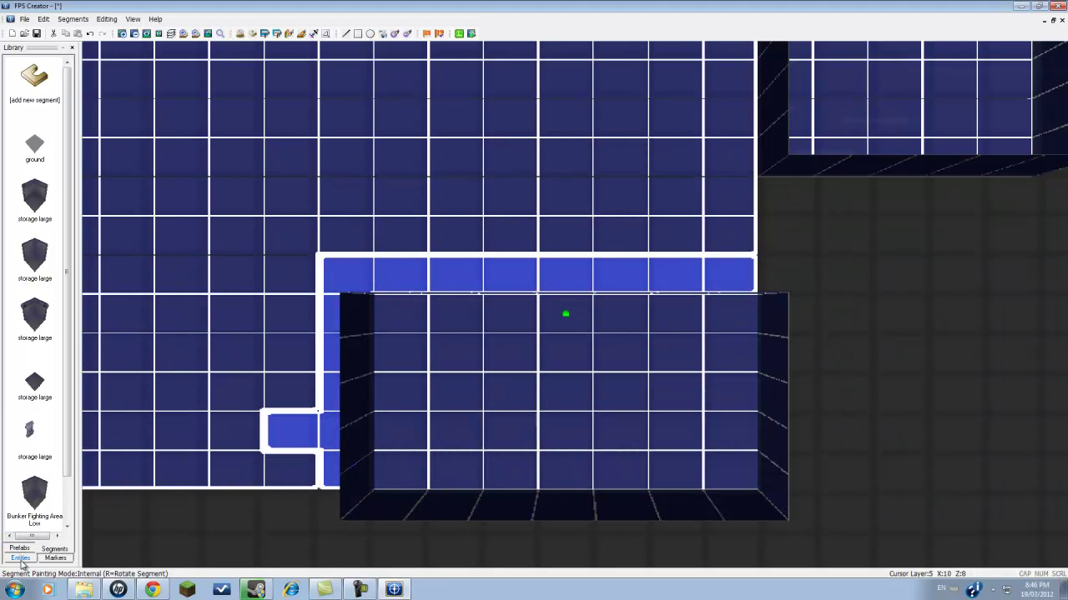
# Step: Show the level's prefab library and examine the placed storage room next to the ground
pyautogui.click(19, 549)
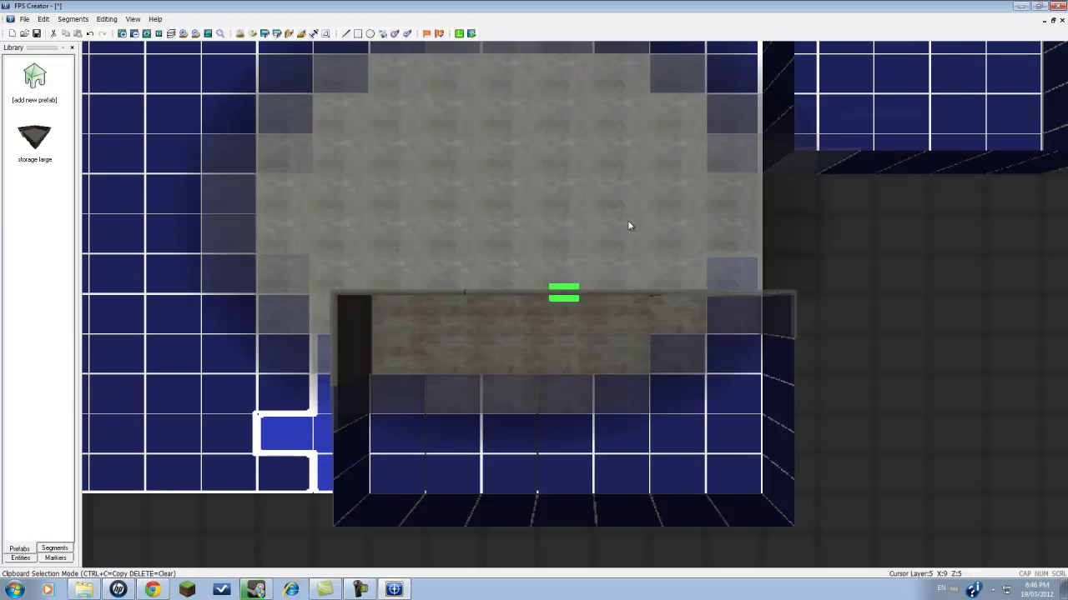
pyautogui.scroll(-1, 500, 291)
pyautogui.scroll(1, 367, 114)
pyautogui.press('Up')
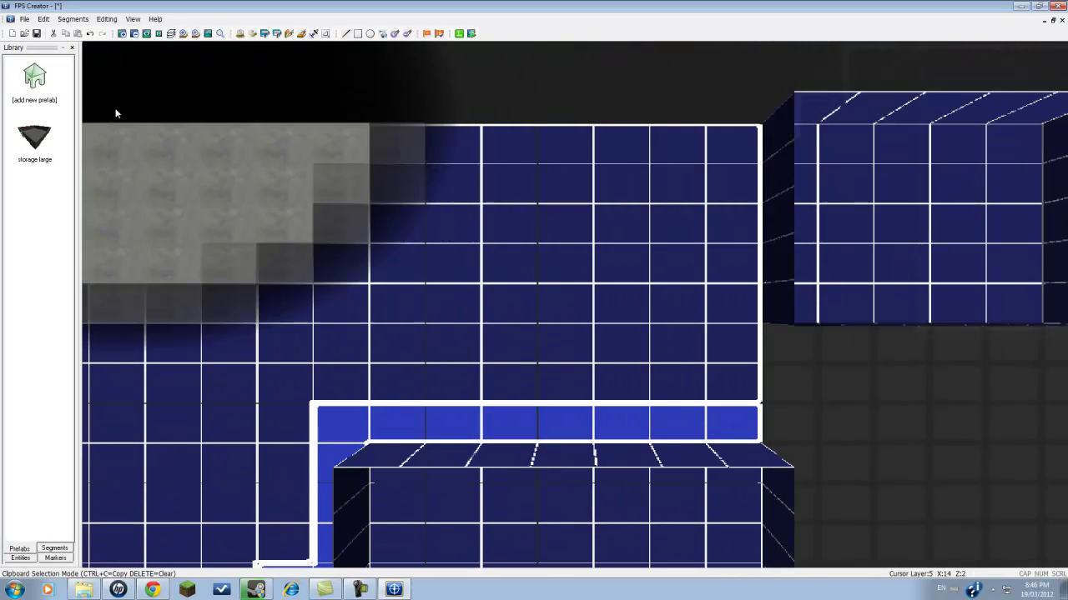
pyautogui.press('Right')
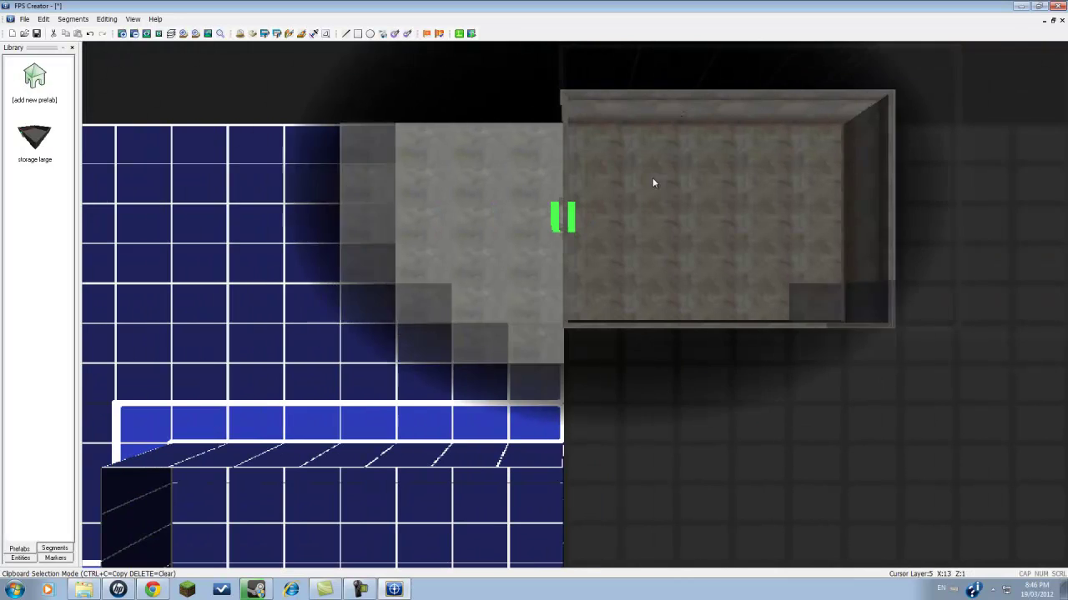
pyautogui.scroll(-3, 699, 273)
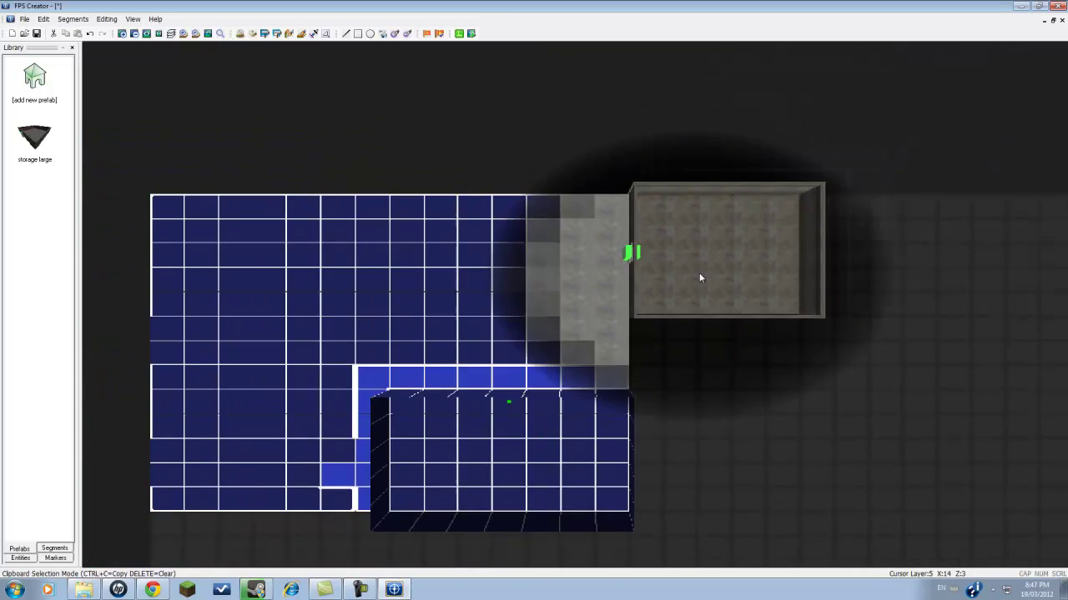
pyautogui.click(659, 306)
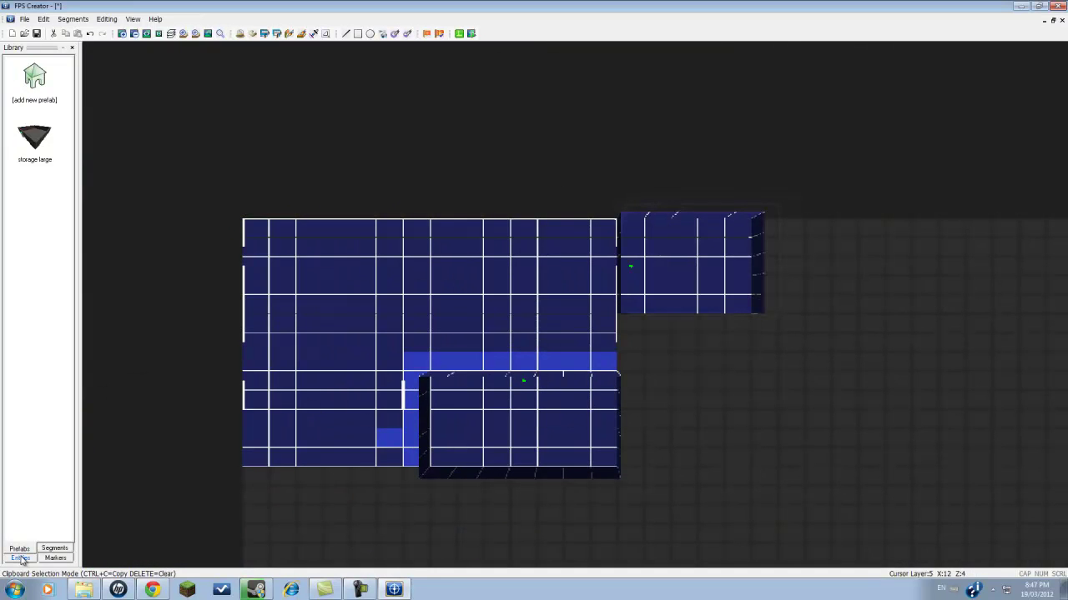
# Step: Open the full entity library and browse the Modern Day doors and the generic items and decals
pyautogui.click(21, 558)
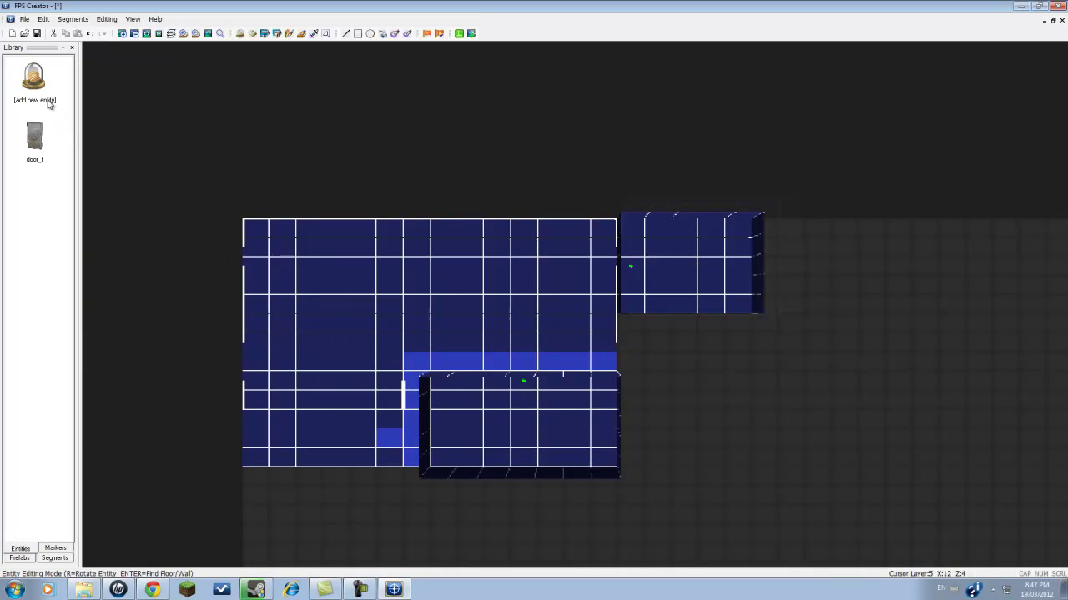
pyautogui.click(25, 91)
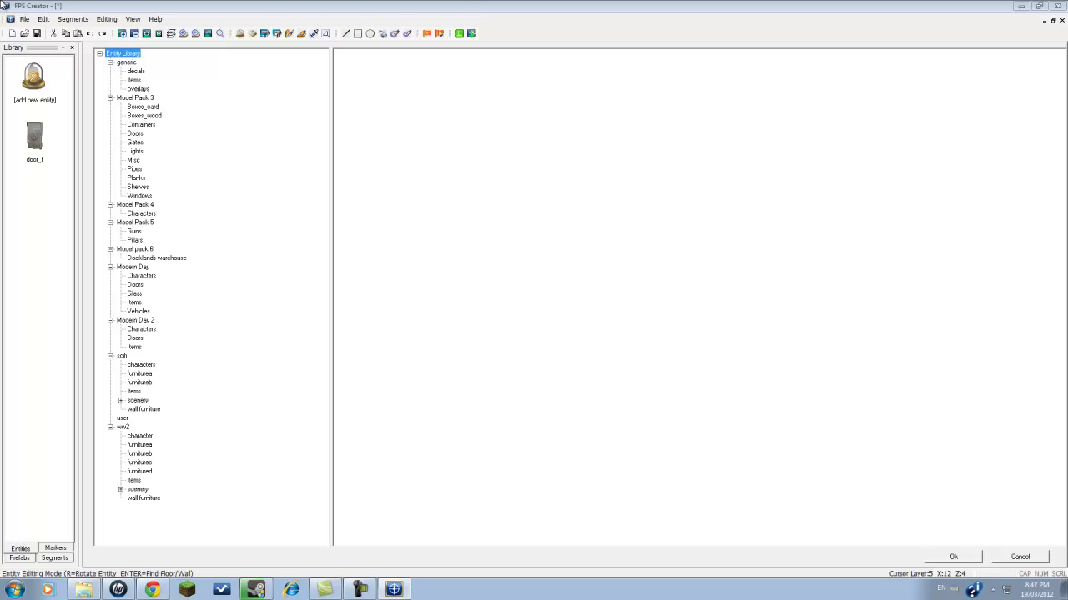
pyautogui.click(136, 284)
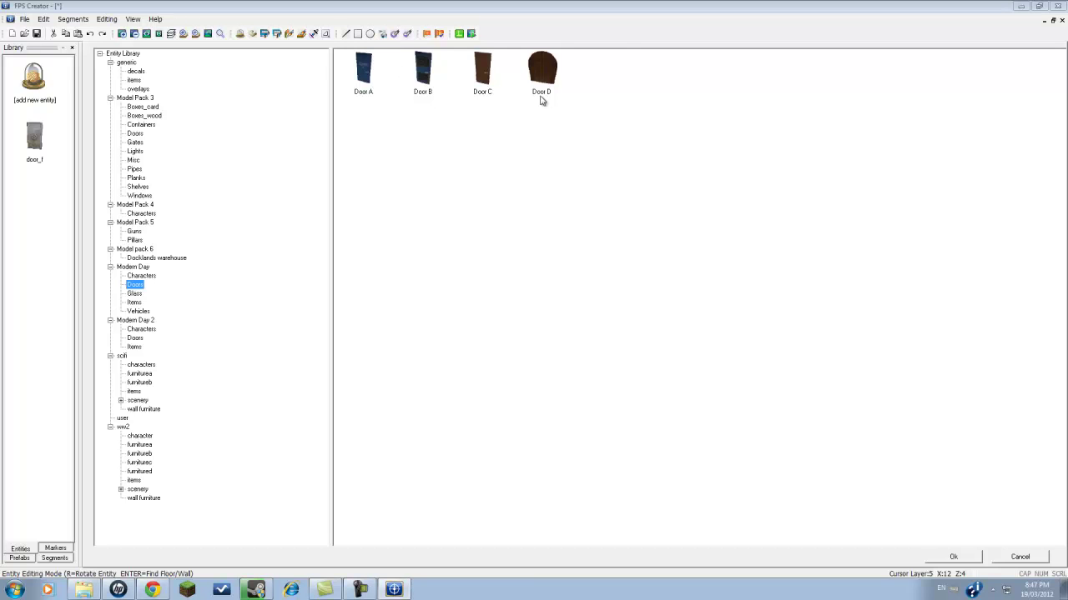
pyautogui.click(134, 81)
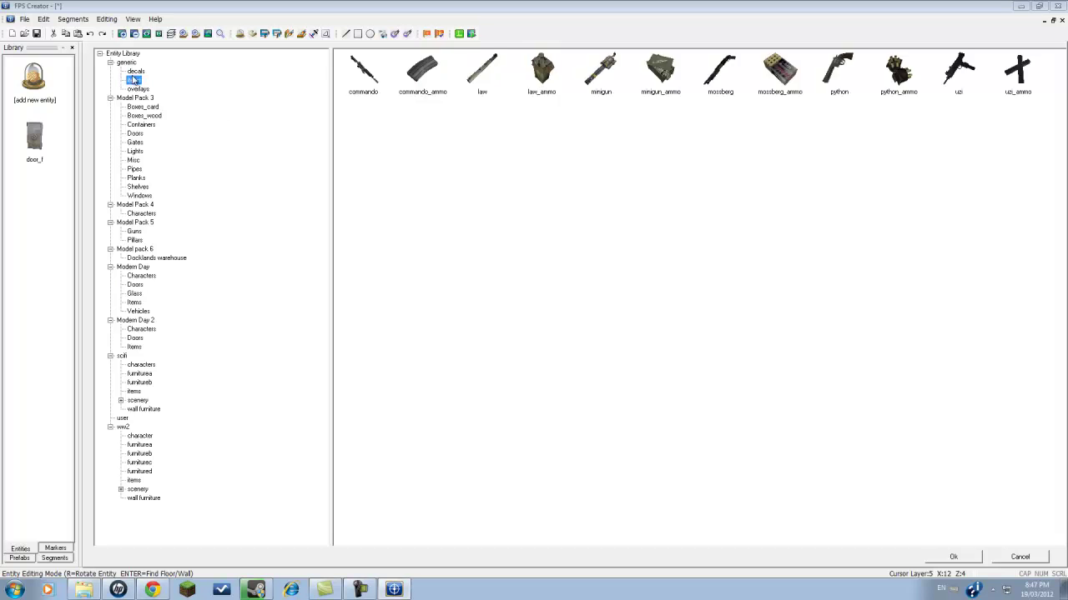
pyautogui.click(135, 71)
pyautogui.click(135, 81)
# Step: Browse the Model Pack 5 pillars, the Modern Day 2 doors and the ww2 character and furnitureb entities
pyautogui.click(132, 249)
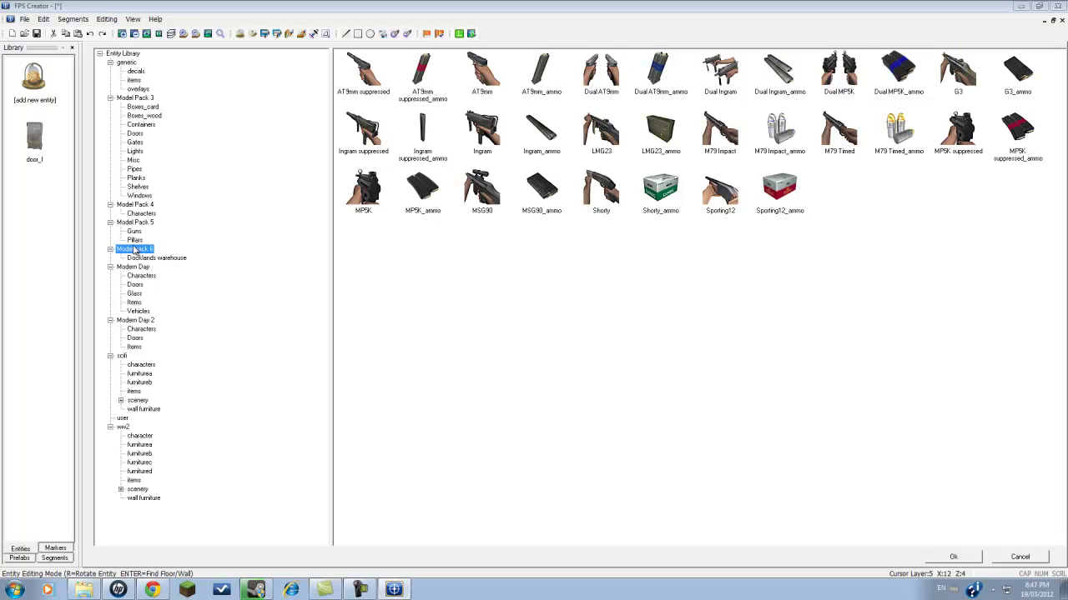
pyautogui.click(135, 240)
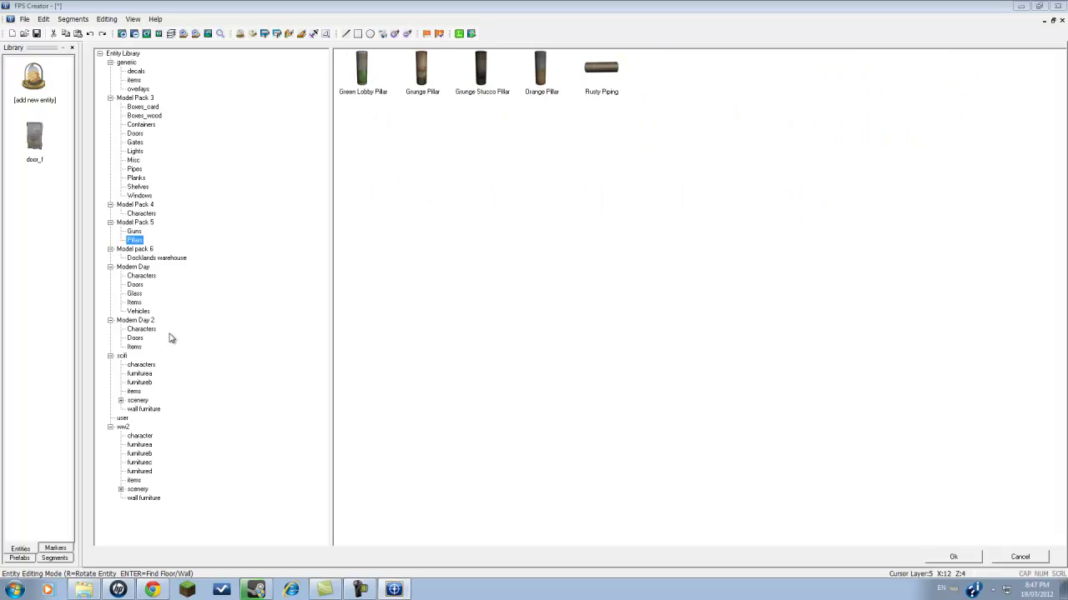
pyautogui.click(135, 338)
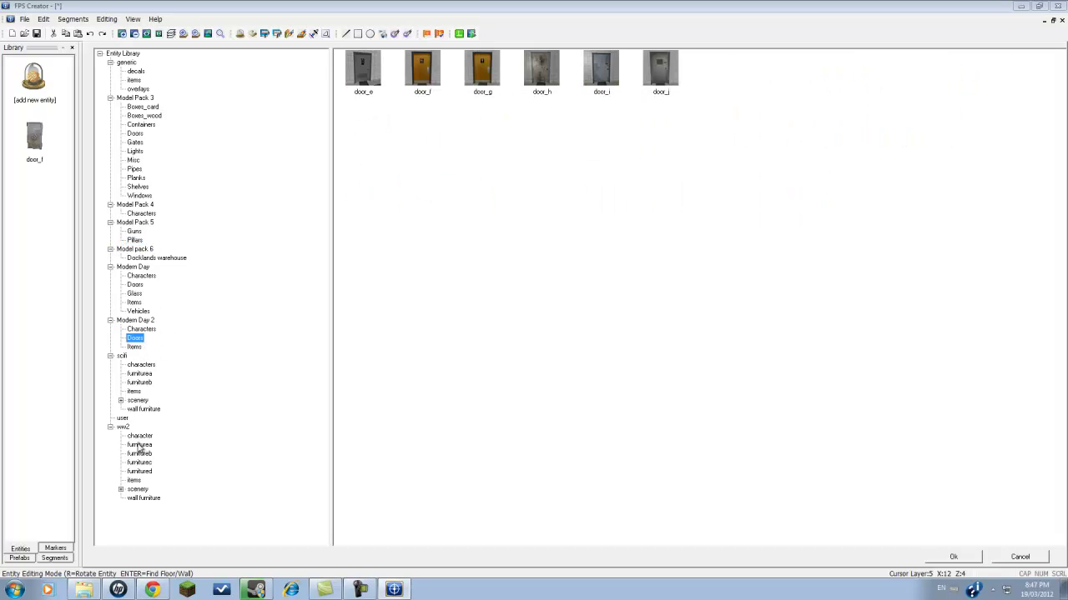
pyautogui.click(136, 436)
pyautogui.click(139, 454)
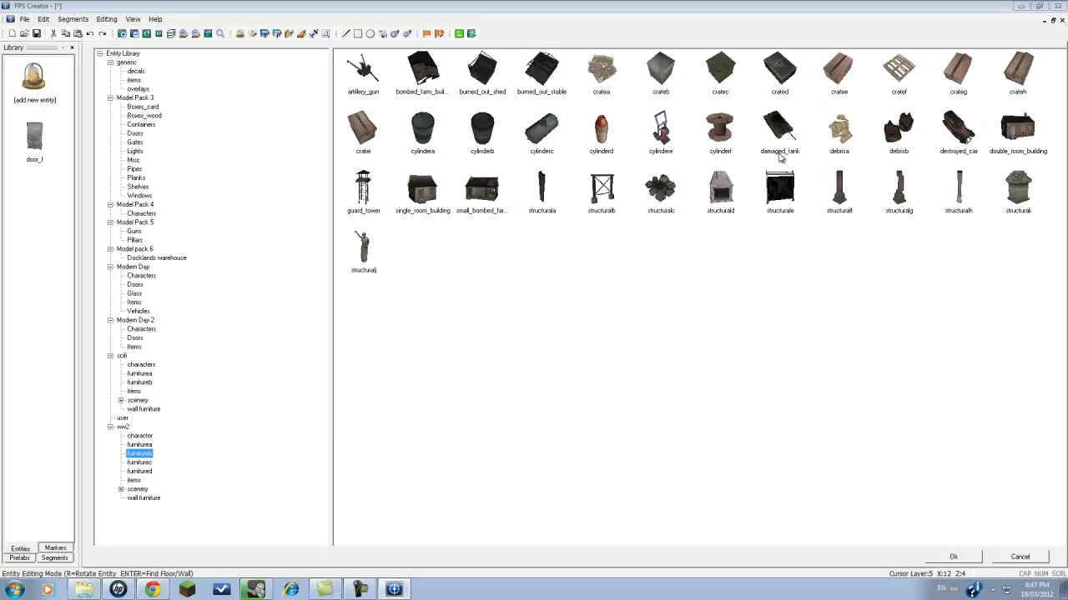
# Step: Add the cylindera entity to the level's library and place three of them along the bunker room's upper wall near its right corner
pyautogui.doubleClick(426, 127)
pyautogui.scroll(6, 562, 371)
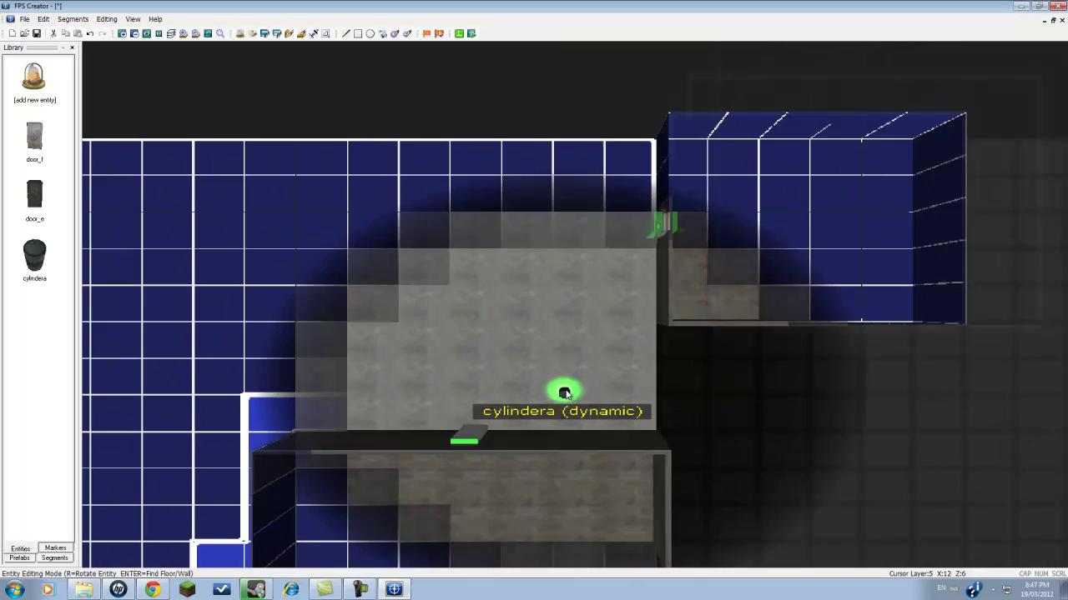
pyautogui.click(630, 305)
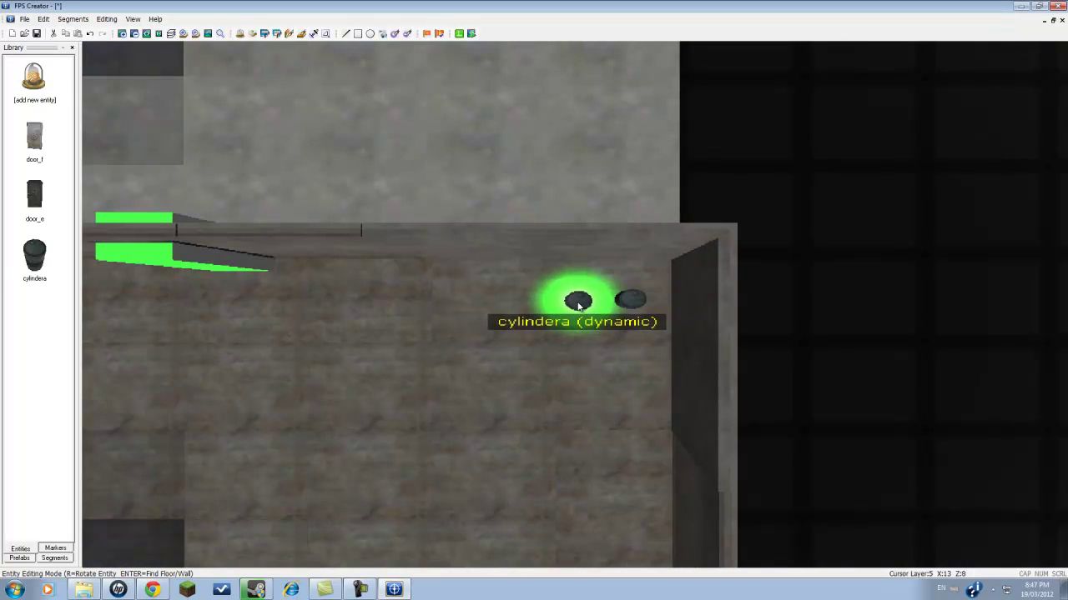
pyautogui.click(576, 303)
pyautogui.click(486, 303)
# Step: Place three more cylindera barrels in the upper-left corner of the bunker room
pyautogui.press('Left')
pyautogui.press('Left')
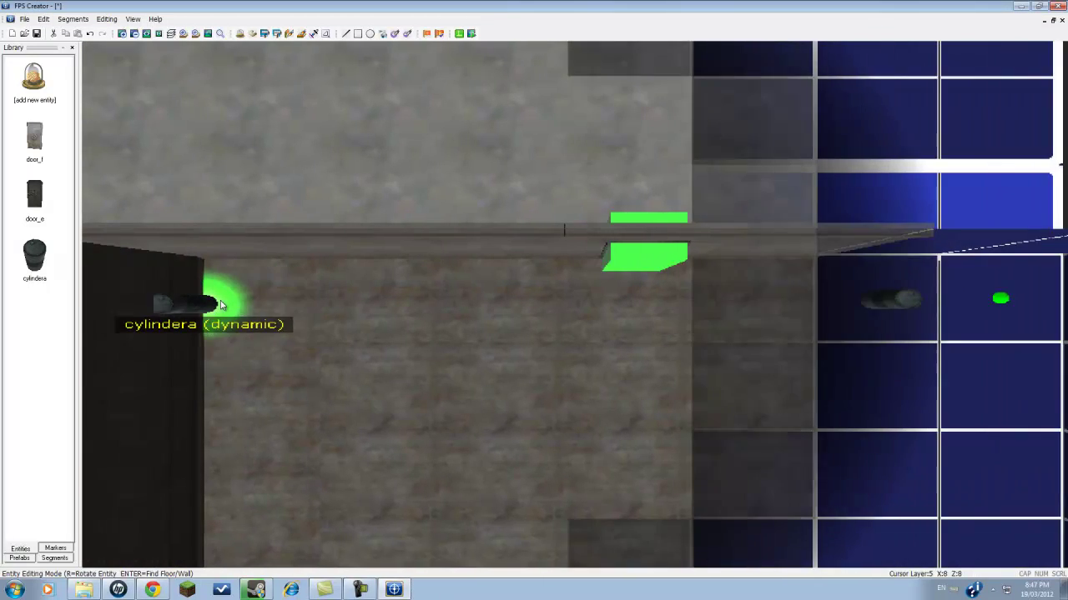
pyautogui.press('Down')
pyautogui.click(294, 266)
pyautogui.click(267, 302)
pyautogui.click(257, 351)
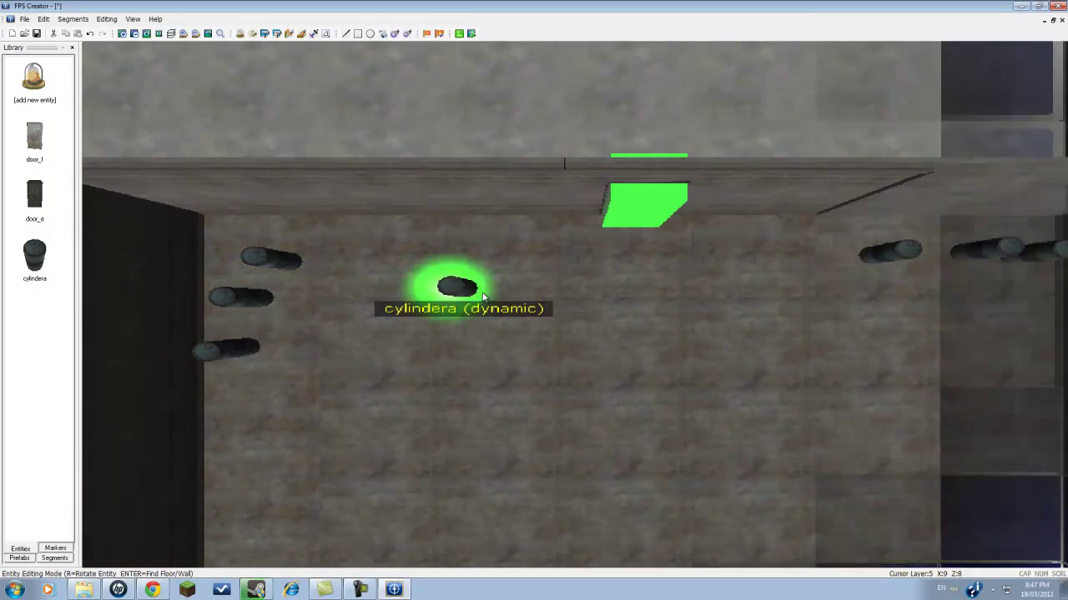
# Step: Place a cylindera barrel in the upper-left corner of the storage room, above its door
pyautogui.scroll(-3, 485, 298)
pyautogui.press('Up')
pyautogui.press('Right')
pyautogui.press('Right')
pyautogui.press('Up')
pyautogui.scroll(4, 578, 245)
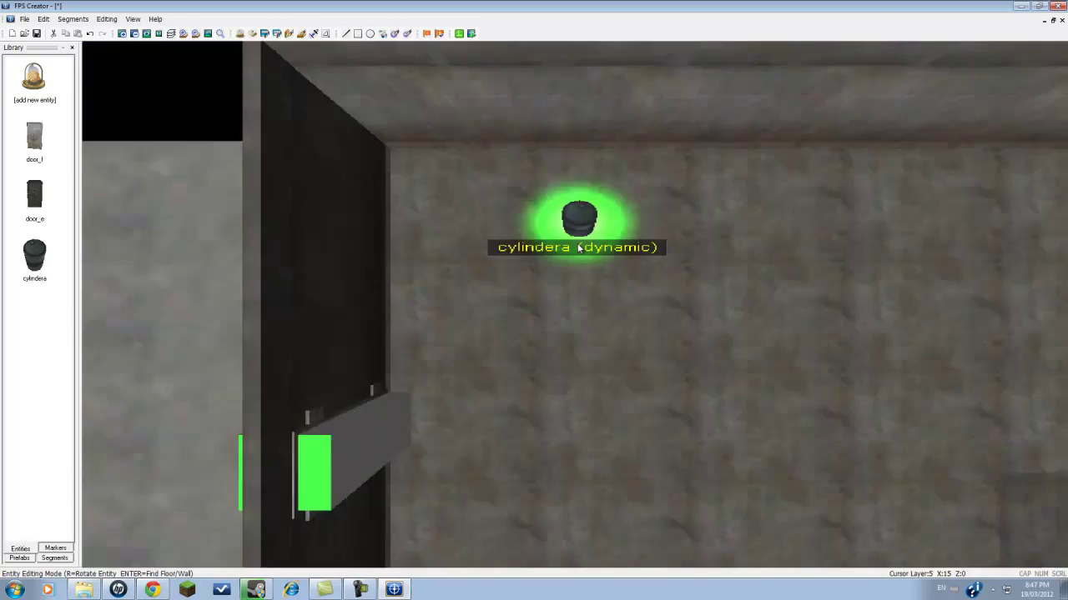
pyautogui.click(422, 159)
# Step: Place cylindera barrels in the storage room's upper-right, lower-right and lower-left corners
pyautogui.press('Right')
pyautogui.scroll(-4, 700, 170)
pyautogui.click(840, 200)
pyautogui.press('Down')
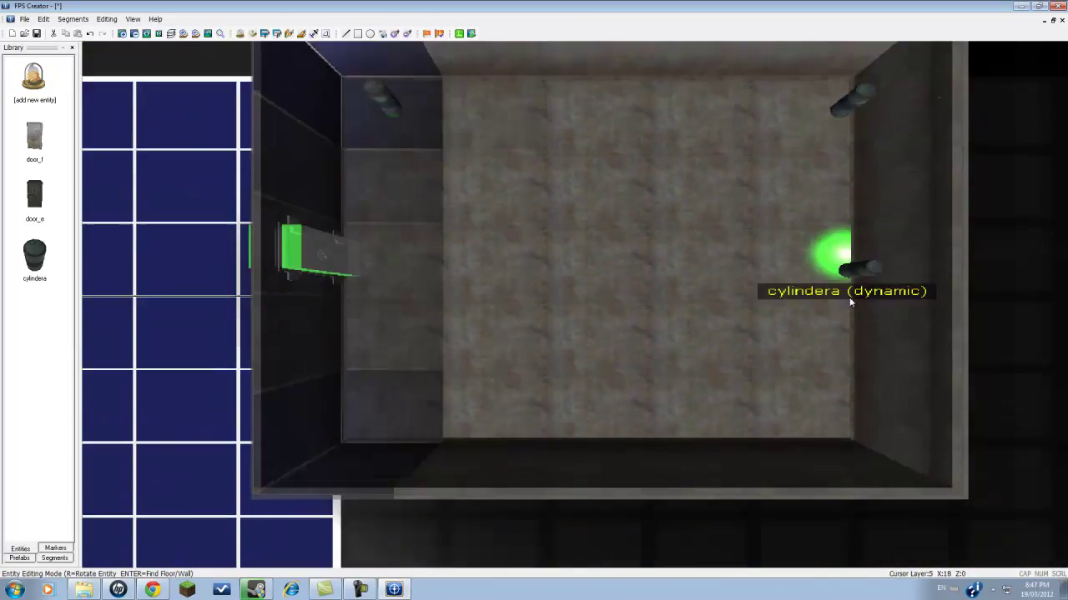
pyautogui.click(828, 338)
pyautogui.press('Left')
pyautogui.click(532, 372)
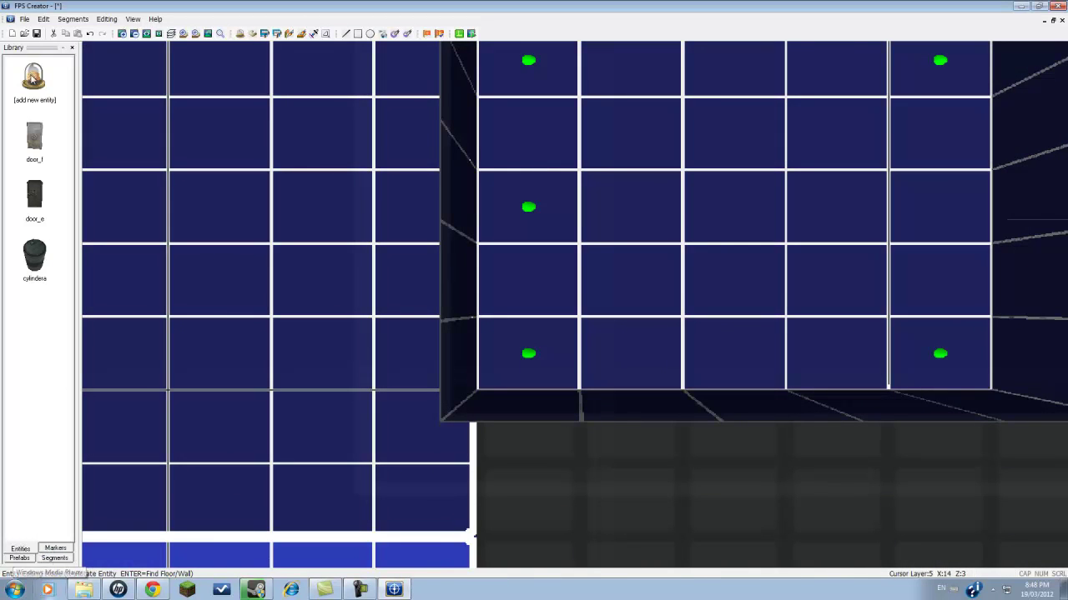
# Step: Add the single_room_building entity from the ww2 furnitureb category to the level's library
pyautogui.click(43, 88)
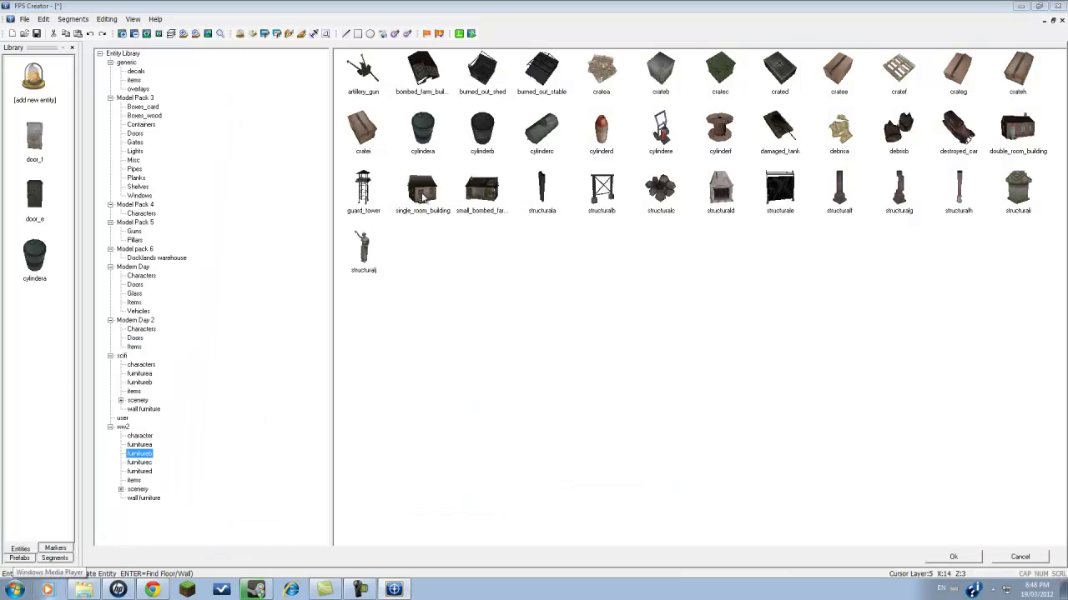
pyautogui.click(422, 196)
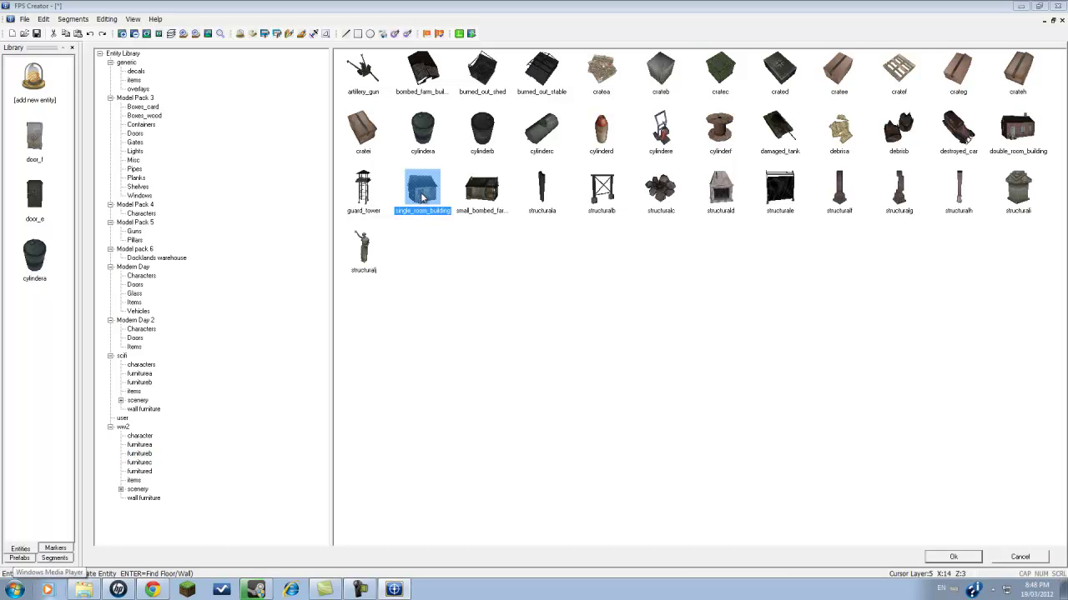
pyautogui.click(482, 199)
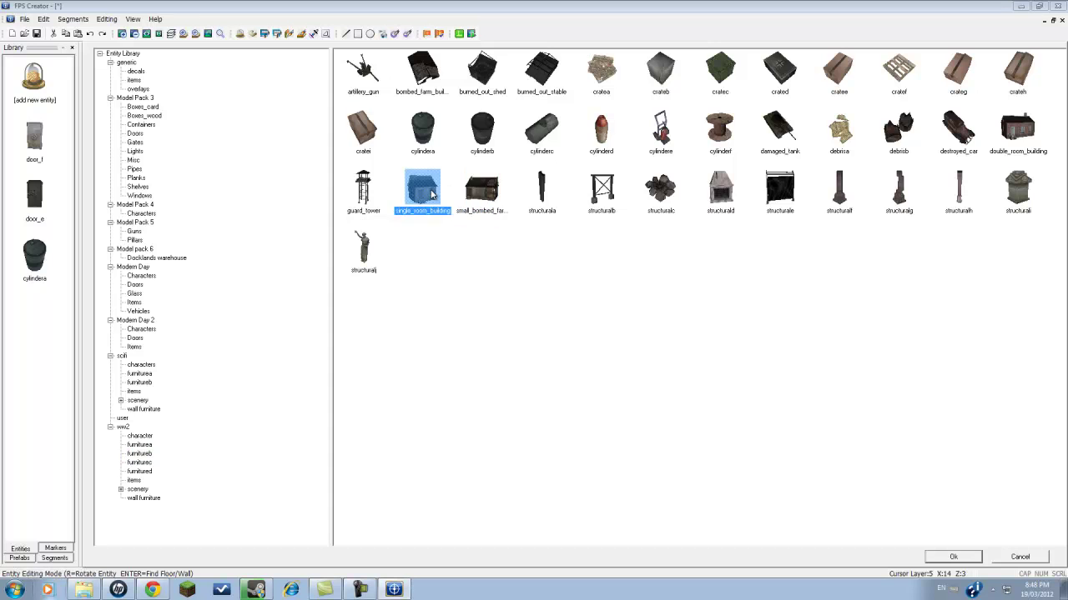
pyautogui.doubleClick(432, 194)
# Step: Rotate the single_room_building so its entrance steps face the lower edge of the ground
pyautogui.scroll(-5, 427, 191)
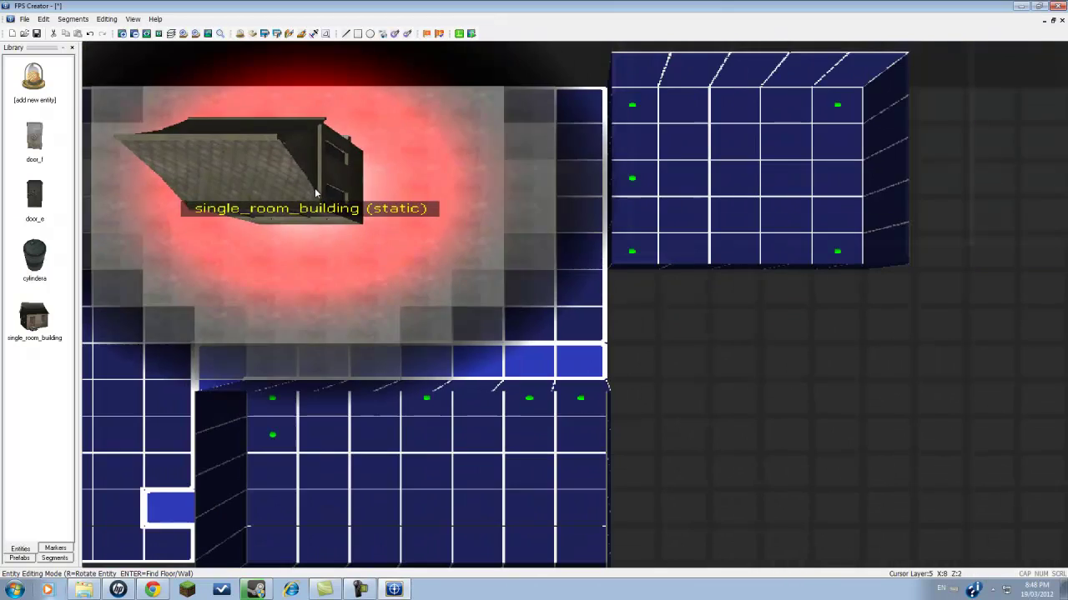
pyautogui.press('Left')
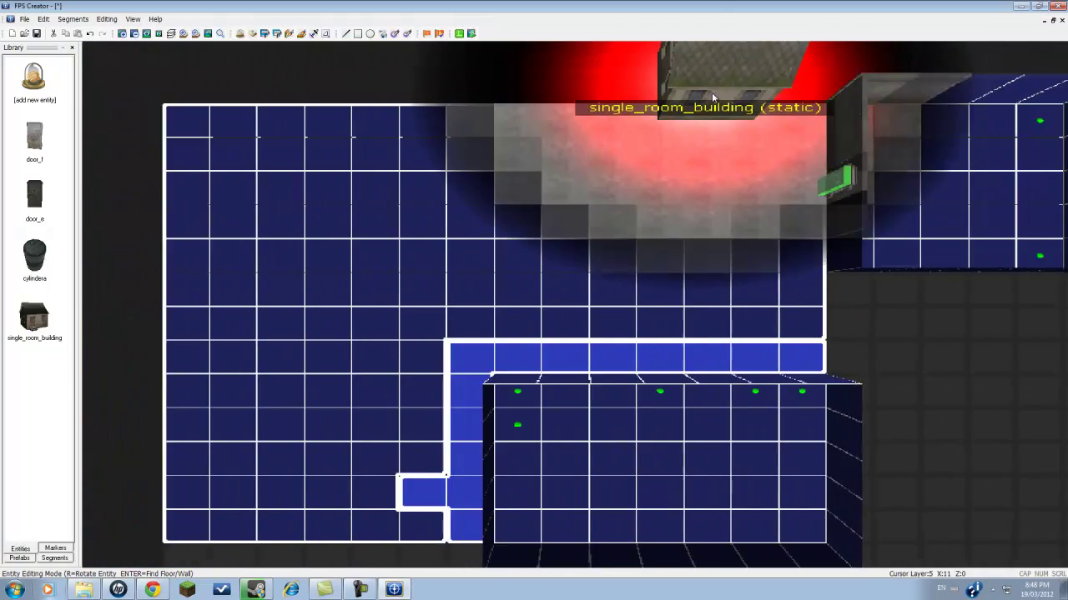
pyautogui.press('Right')
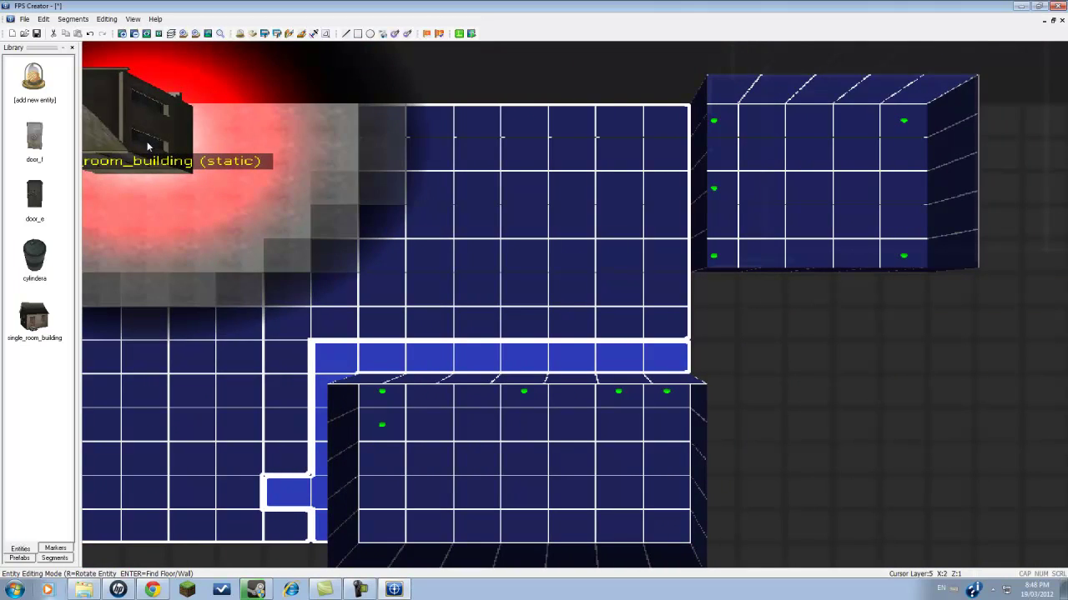
pyautogui.press('Down')
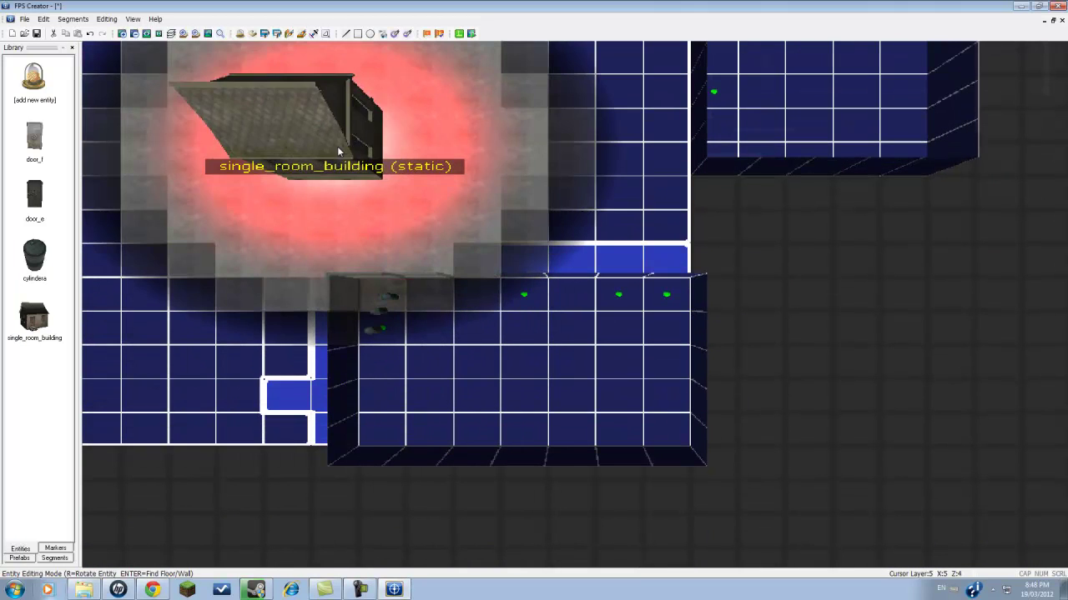
pyautogui.press('r')
pyautogui.press('r')
pyautogui.press('r')
pyautogui.press('r')
pyautogui.scroll(-1, 380, 72)
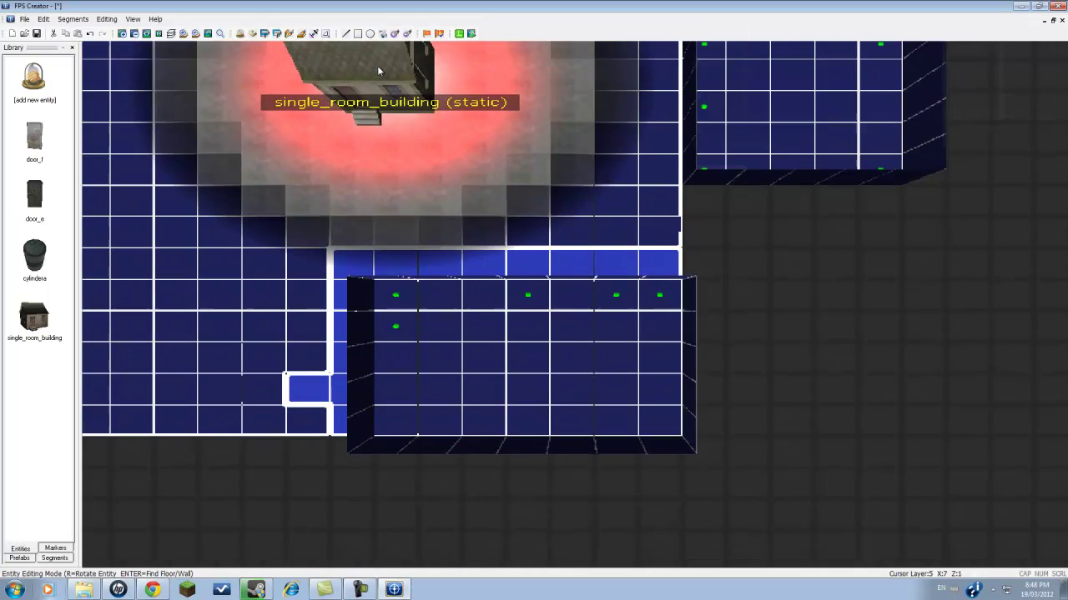
# Step: Place the single_room_building on the upper-left part of the ground, a few tiles in from the left edge
pyautogui.press('Up')
pyautogui.press('Up')
pyautogui.press('Left')
pyautogui.scroll(2, 480, 112)
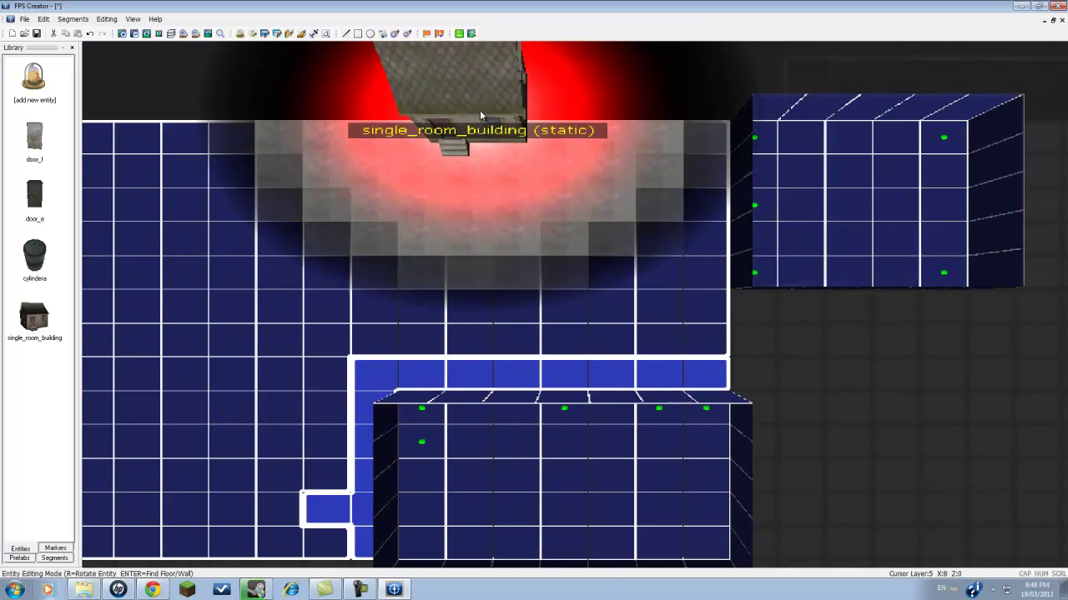
pyautogui.press('Up')
pyautogui.scroll(2, 479, 111)
pyautogui.press('Up')
pyautogui.press('Left')
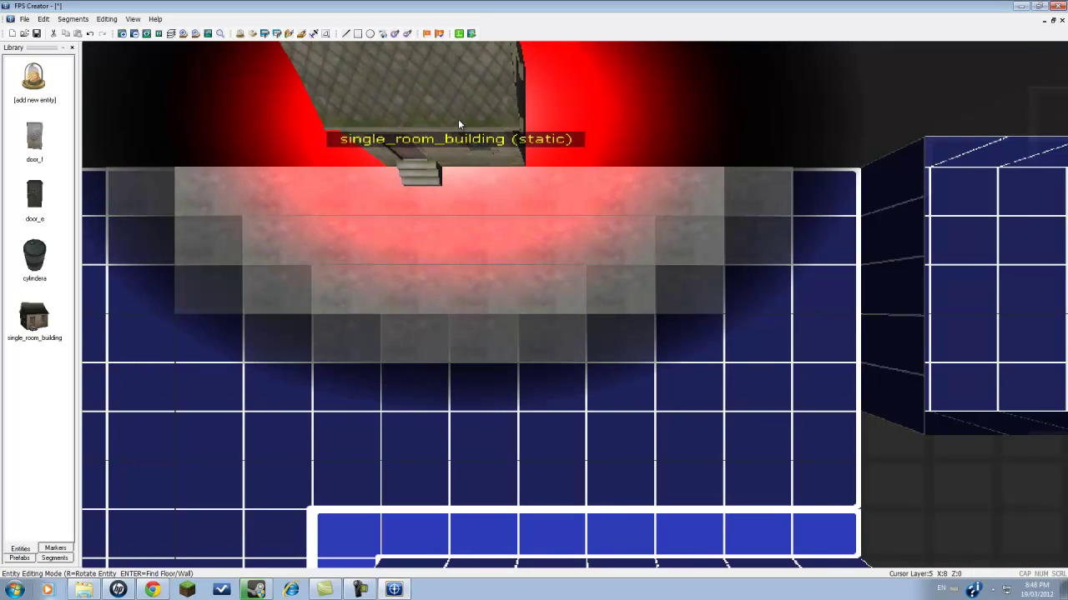
pyautogui.press('Left')
pyautogui.press('Down')
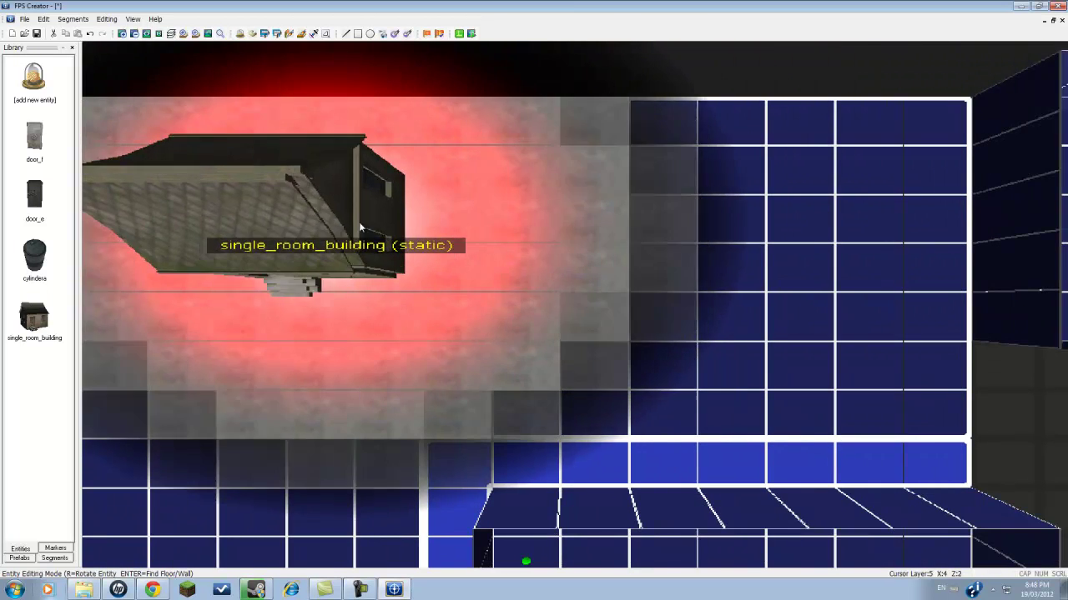
pyautogui.press('Down')
pyautogui.press('Left')
pyautogui.scroll(-5, 388, 148)
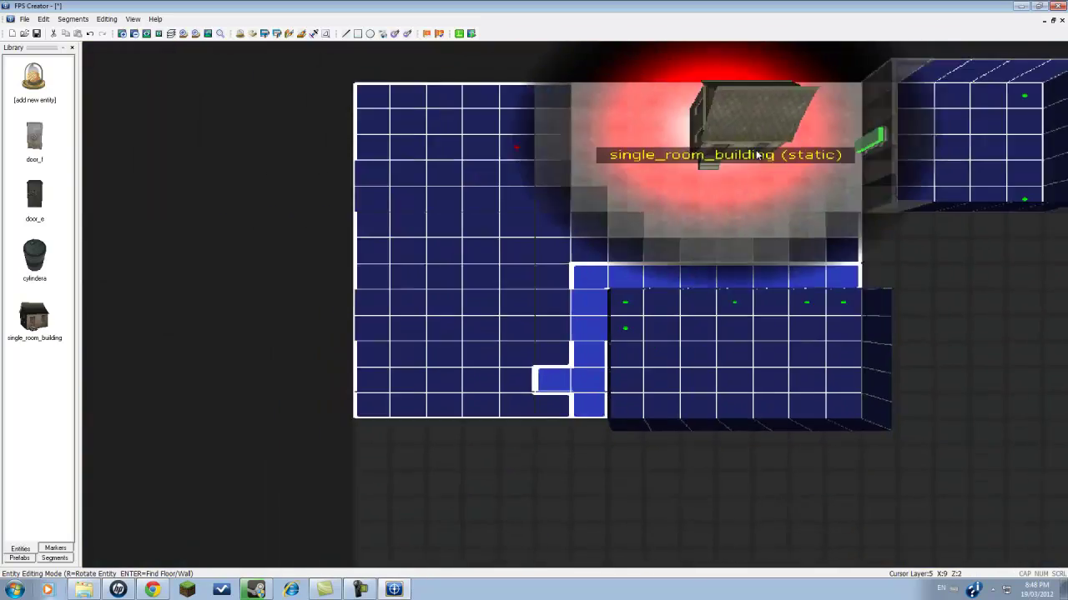
pyautogui.press('Up')
pyautogui.scroll(2, 508, 242)
pyautogui.click(508, 245)
# Step: Examine the placed building, its entrance side and the surrounding ground from close up and farther out
pyautogui.scroll(5, 507, 245)
pyautogui.press('Up')
pyautogui.press('Left')
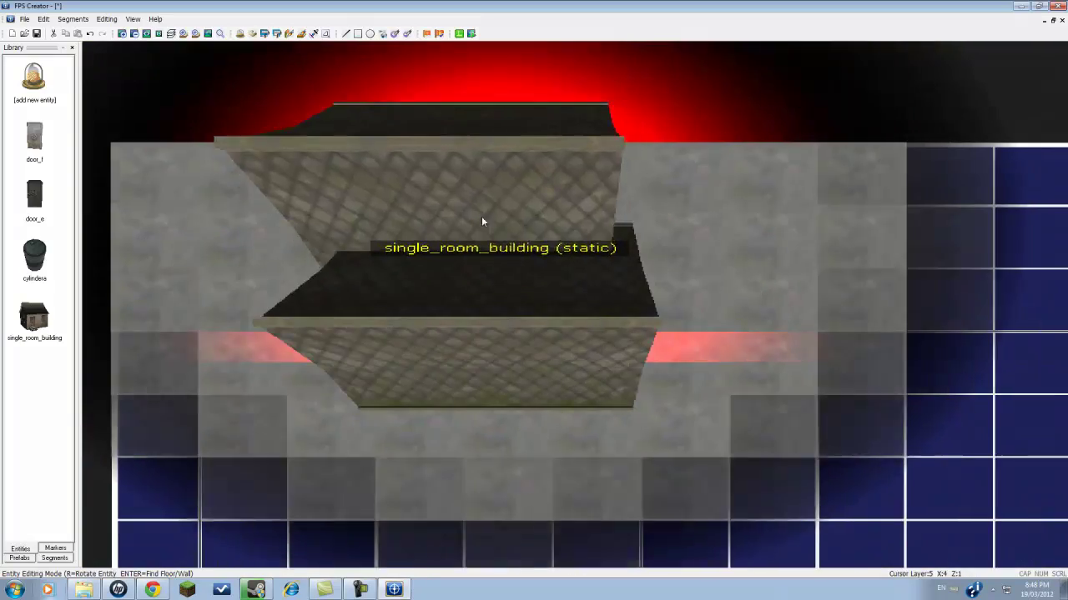
pyautogui.scroll(-3, 321, 402)
pyautogui.scroll(-1, 472, 365)
pyautogui.press('Down')
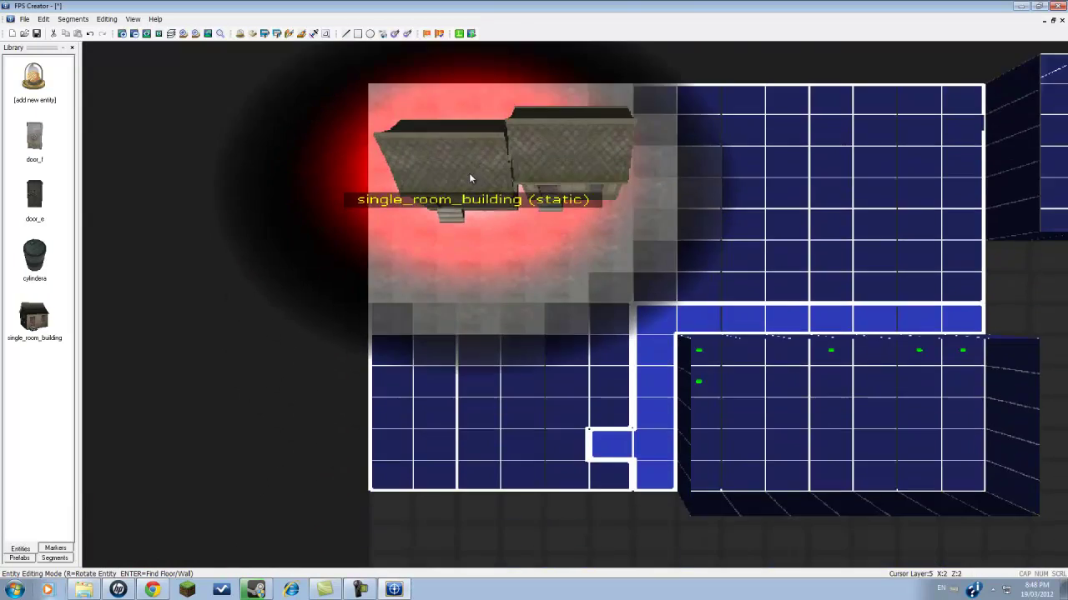
pyautogui.scroll(5, 489, 112)
pyautogui.scroll(-5, 226, 154)
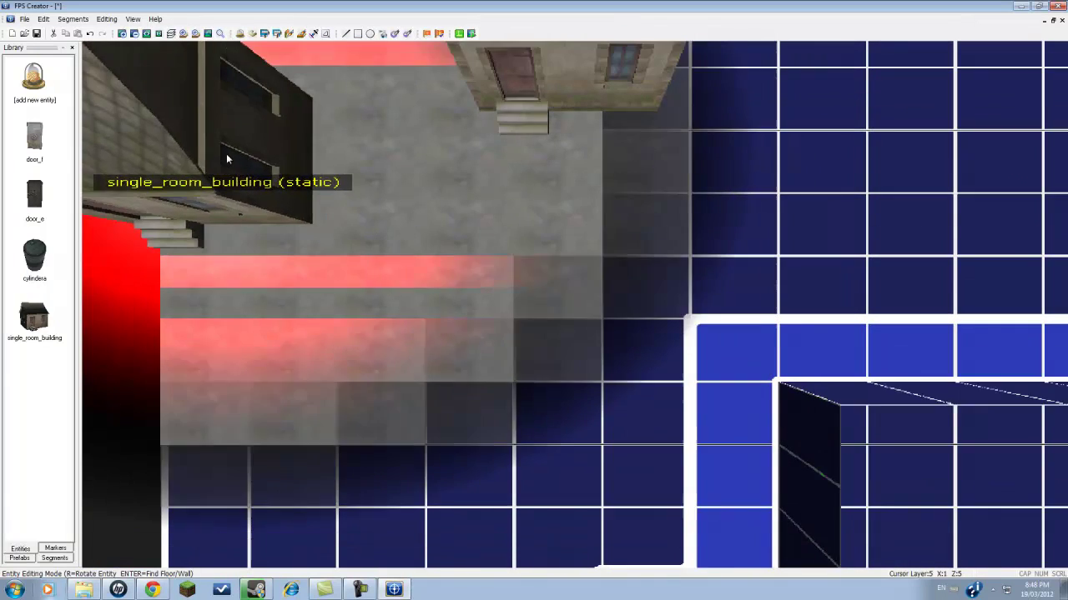
pyautogui.scroll(6, 221, 161)
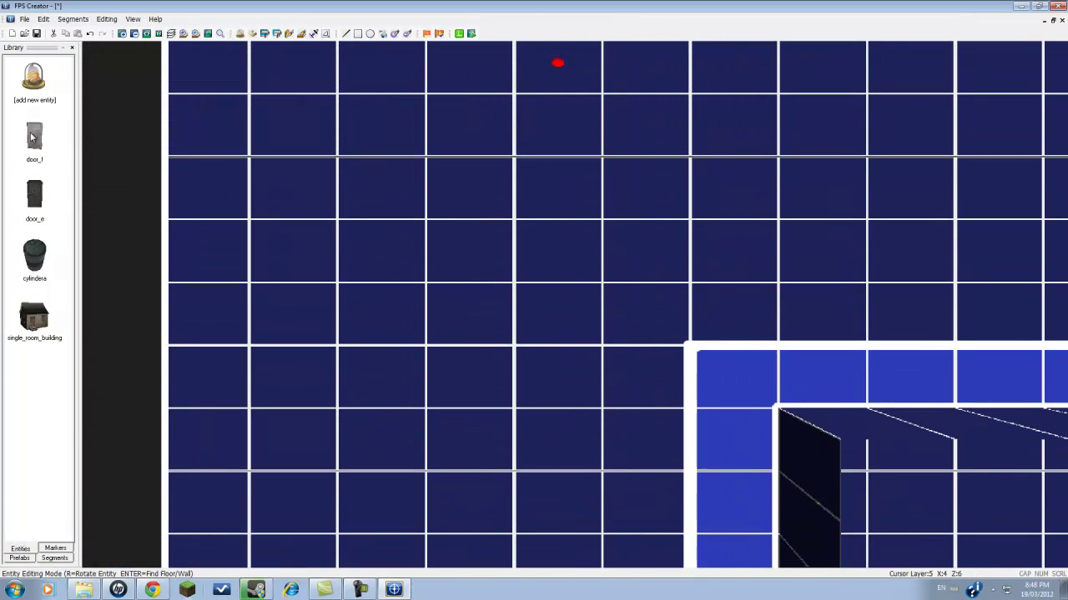
# Step: Add the structurale entity from the ww2 furnitureb category to the level's library
pyautogui.click(34, 80)
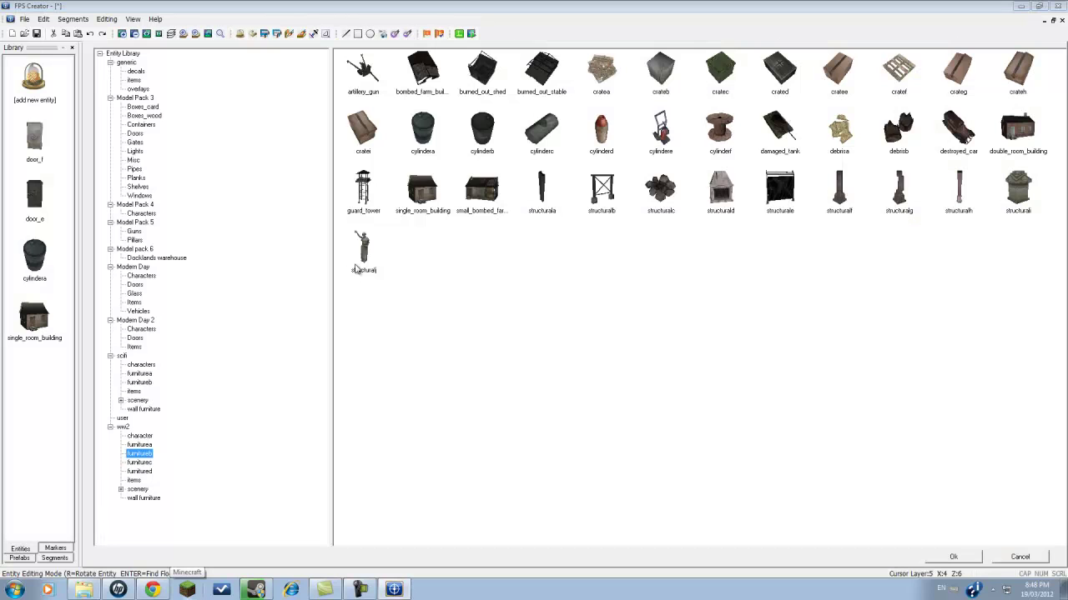
pyautogui.click(776, 190)
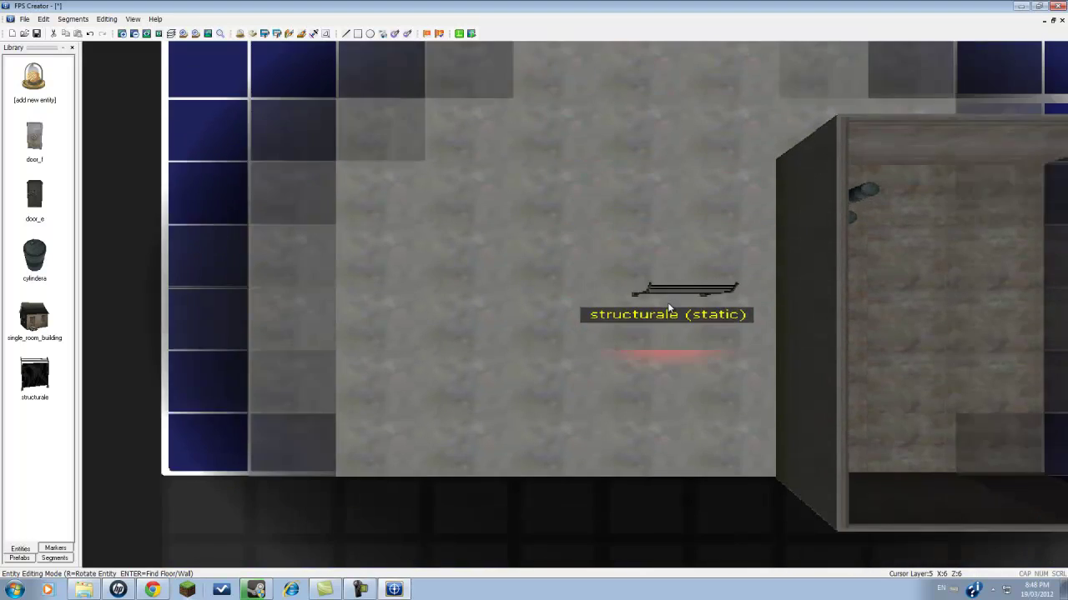
pyautogui.scroll(5, 659, 345)
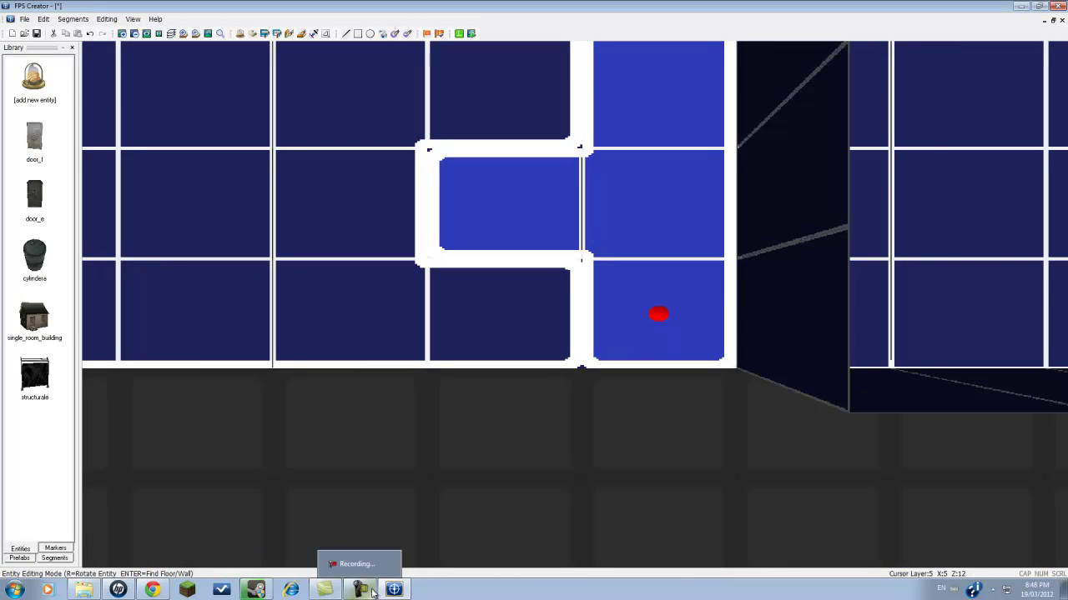
# Step: Place a row of five structurale pieces side by side along the ground's lower edge, starting beside the bunker room
pyautogui.click(370, 592)
pyautogui.click(394, 590)
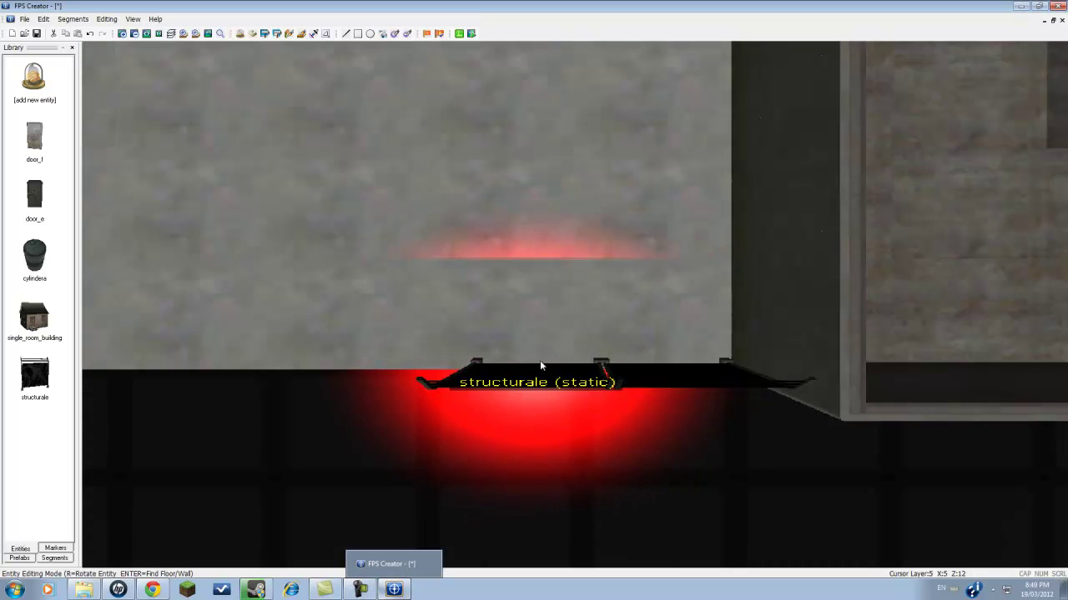
pyautogui.click(539, 366)
pyautogui.press('Left')
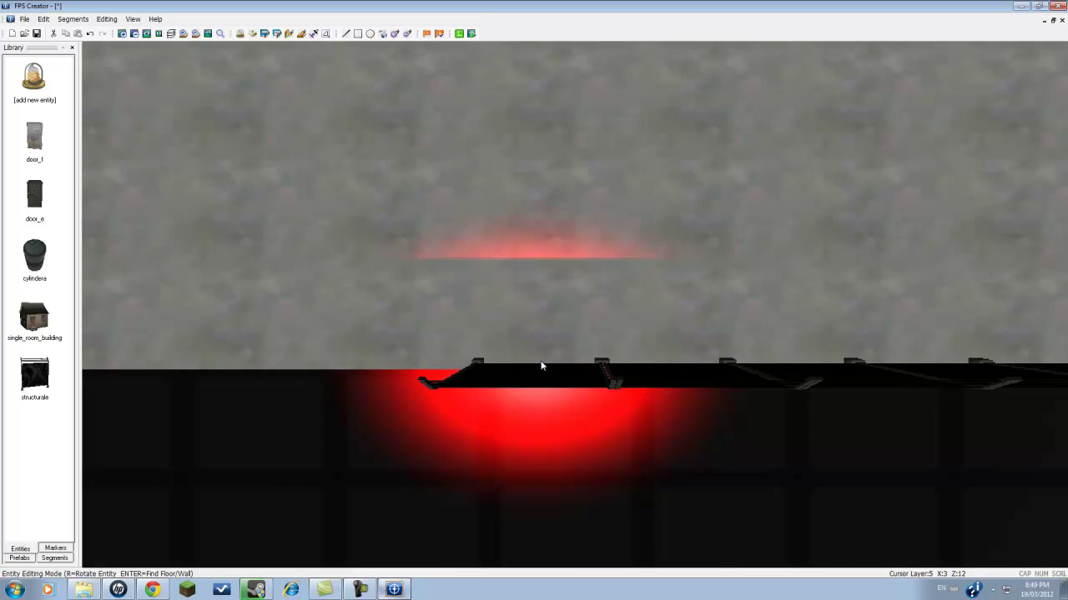
pyautogui.press('Left')
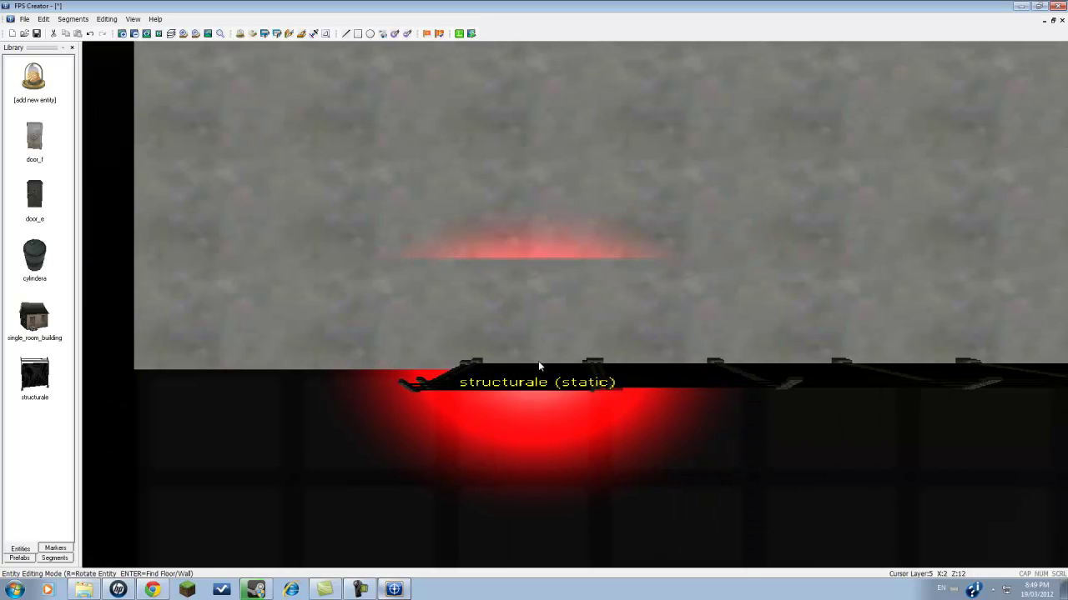
pyautogui.press('Up')
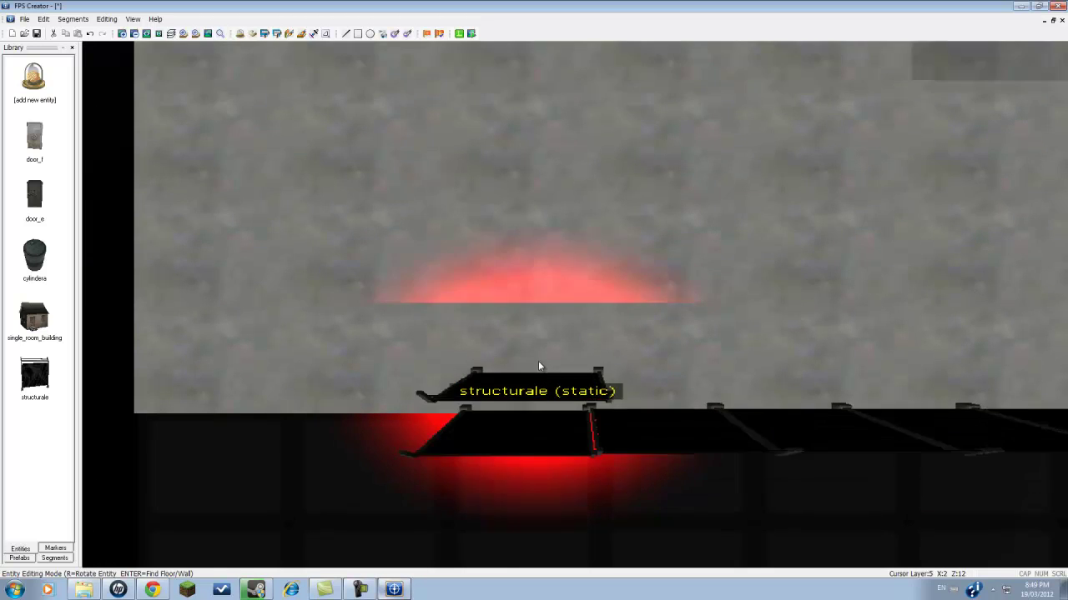
# Step: Add the damaged_tank entity from the ww2 furnitureb category to the level's library
pyautogui.press('-')
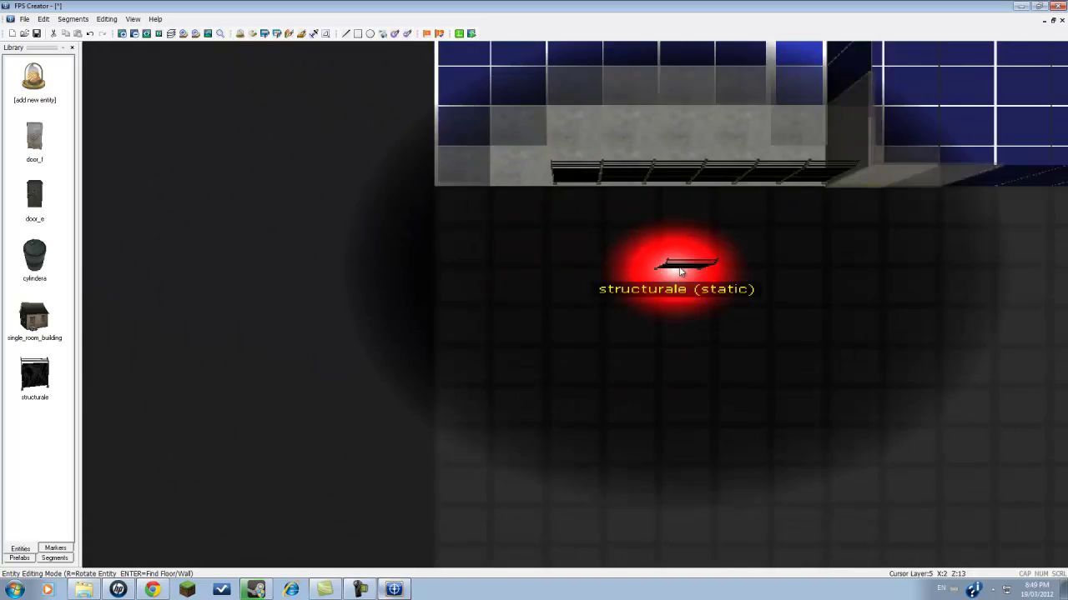
pyautogui.press('Up')
pyautogui.click(35, 75)
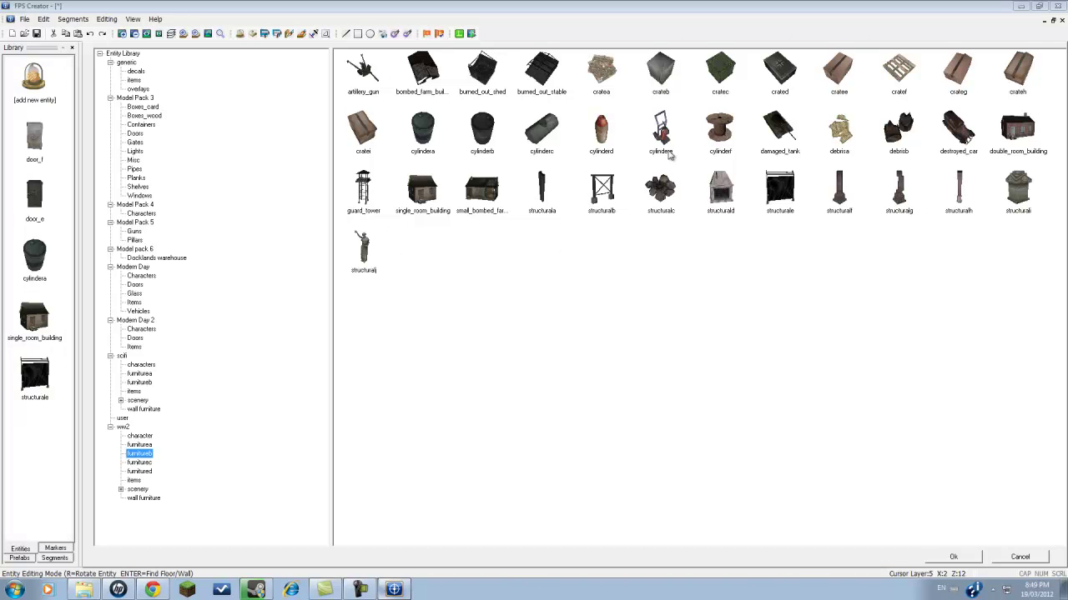
pyautogui.doubleClick(788, 136)
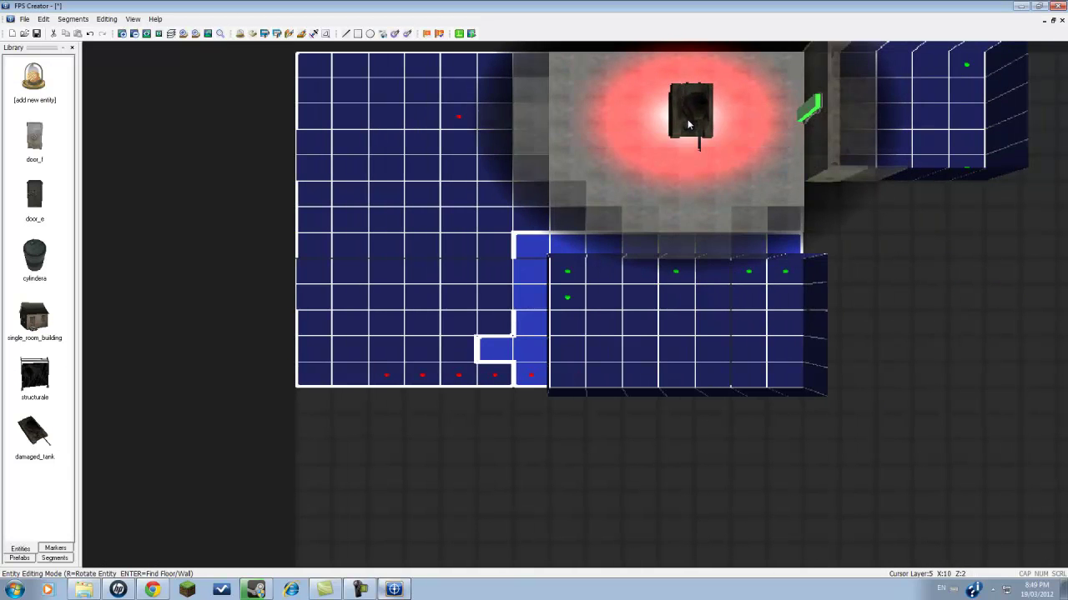
# Step: Place two damaged_tank entities on the upper ground, one toward the storage room and one left of the building
pyautogui.click(688, 124)
pyautogui.press('Left')
pyautogui.press('-')
pyautogui.press('Up')
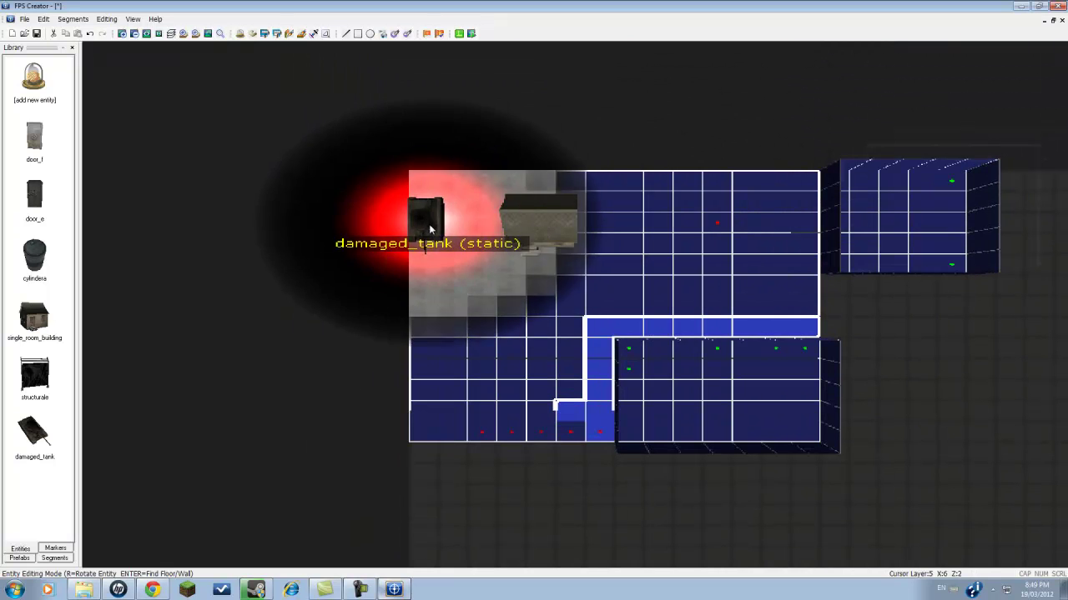
pyautogui.click(714, 235)
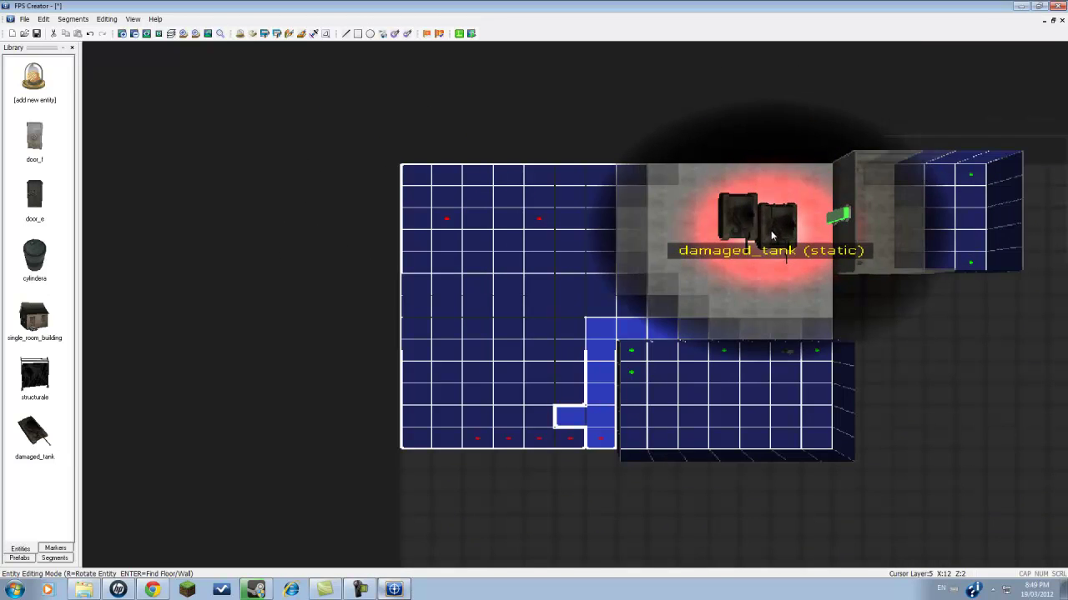
# Step: Look over the whole level, checking the ground, building, tanks and both rooms from several distances
pyautogui.press('Right')
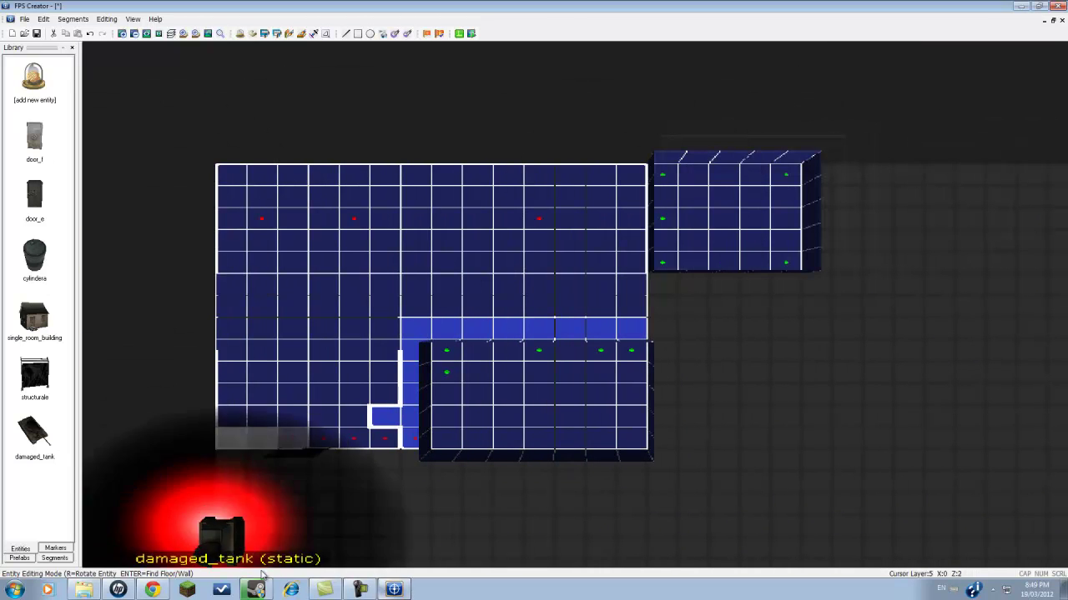
pyautogui.moveTo(323, 592)
pyautogui.press('Up')
pyautogui.scroll(-4, 547, 293)
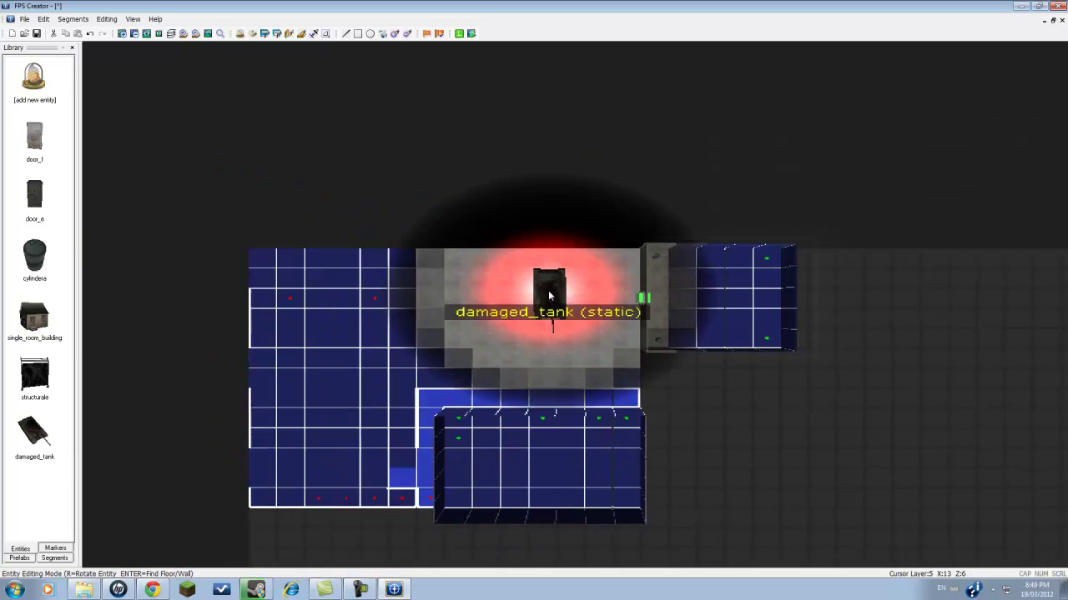
pyautogui.press('Left')
pyautogui.press('Down')
pyautogui.press('Right')
pyautogui.press('Up')
pyautogui.press('Down')
pyautogui.scroll(5, 569, 372)
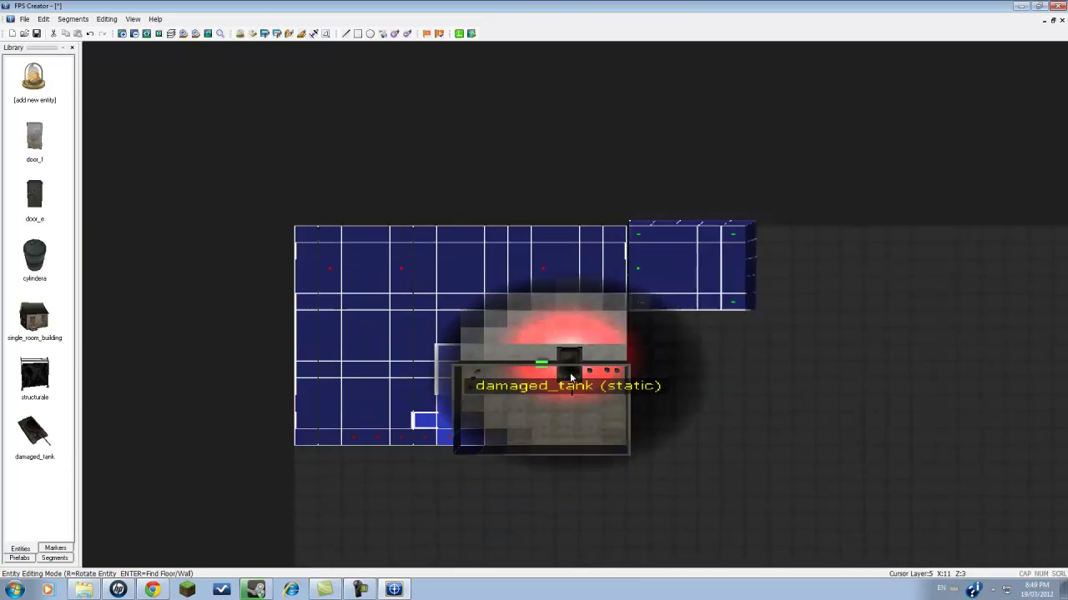
pyautogui.press('Left')
pyautogui.scroll(2, 569, 372)
pyautogui.scroll(-6, 570, 372)
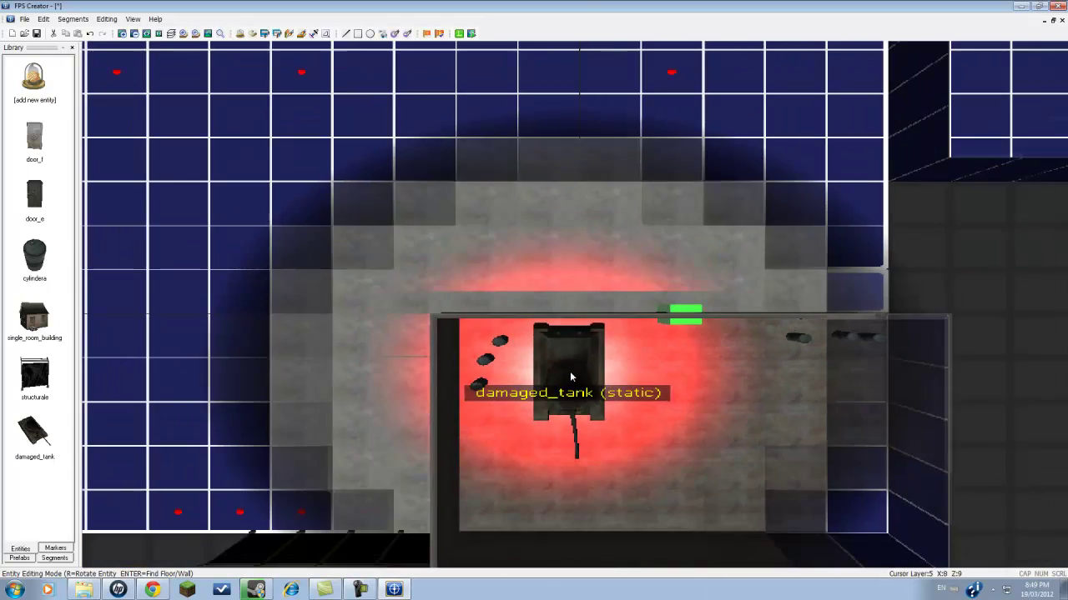
pyautogui.press('Left')
pyautogui.press('Down')
pyautogui.scroll(-4, 461, 316)
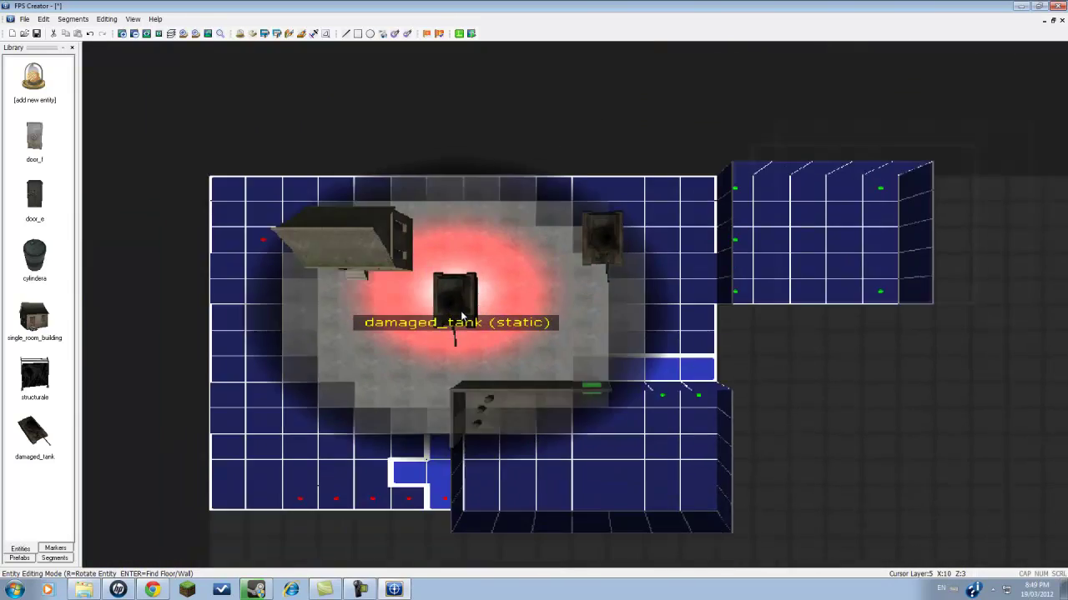
pyautogui.scroll(5, 476, 317)
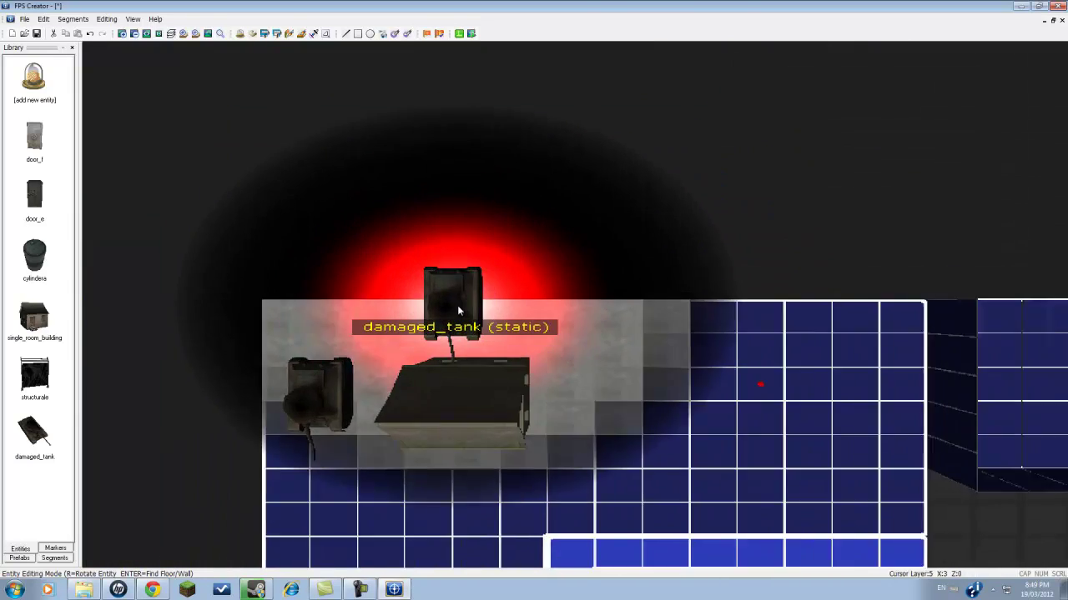
pyautogui.scroll(-6, 457, 306)
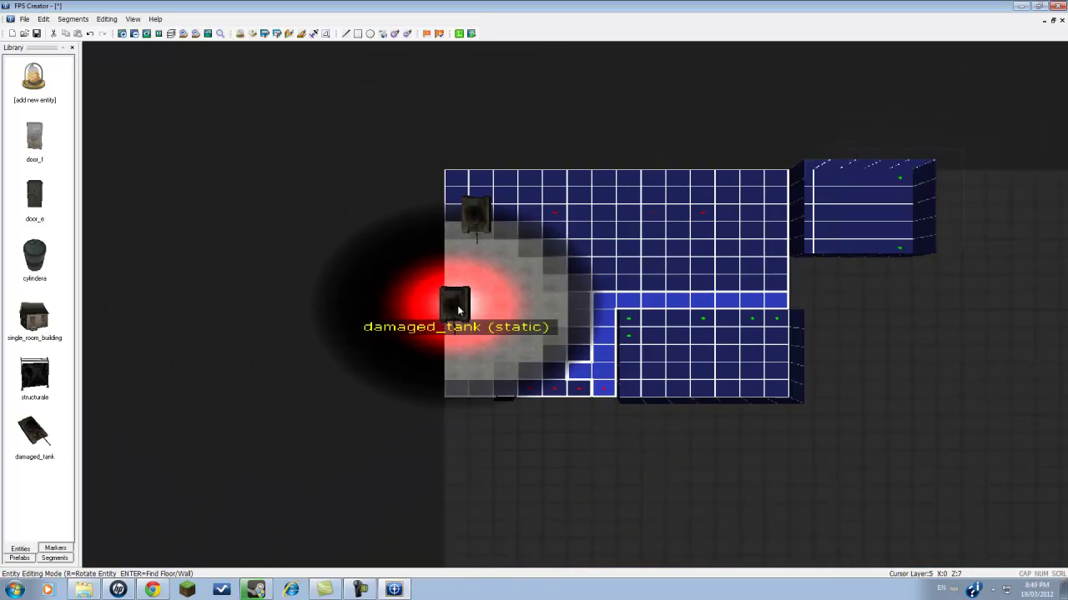
pyautogui.scroll(5, 569, 324)
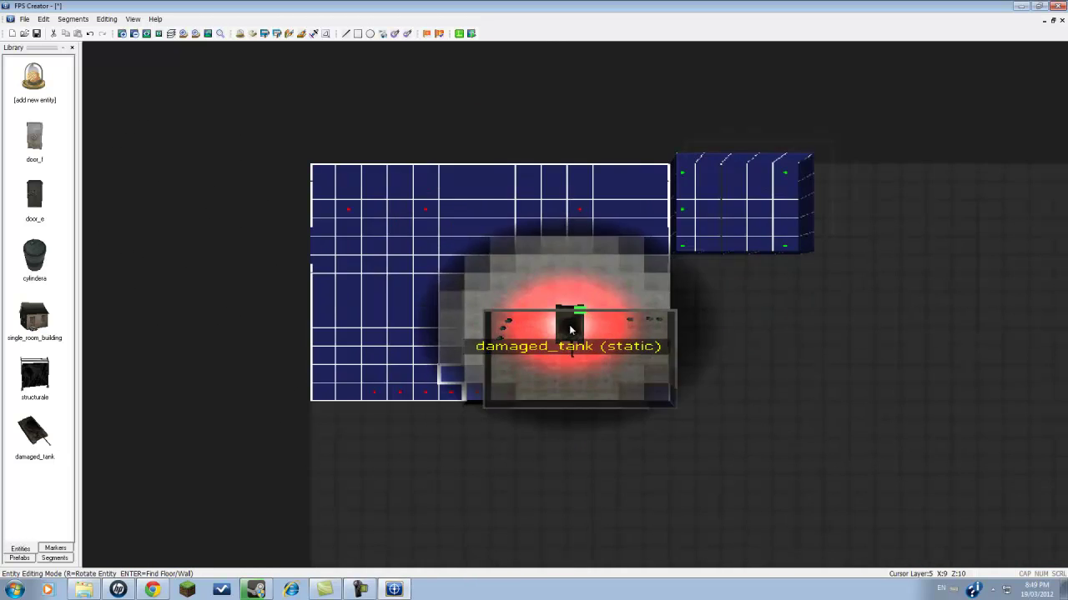